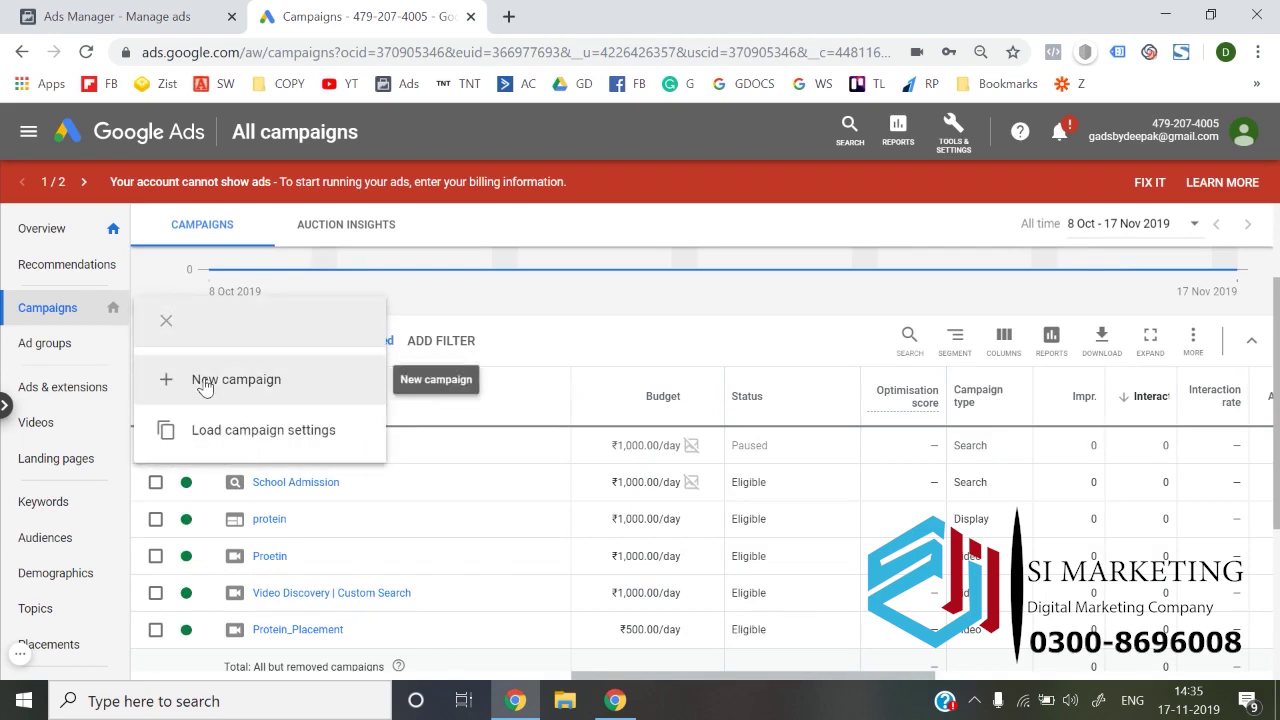
Step: Start a new campaign without a goal's guidance and choose Video as the campaign type
{"action": "left_click", "coordinate": [202, 385]}
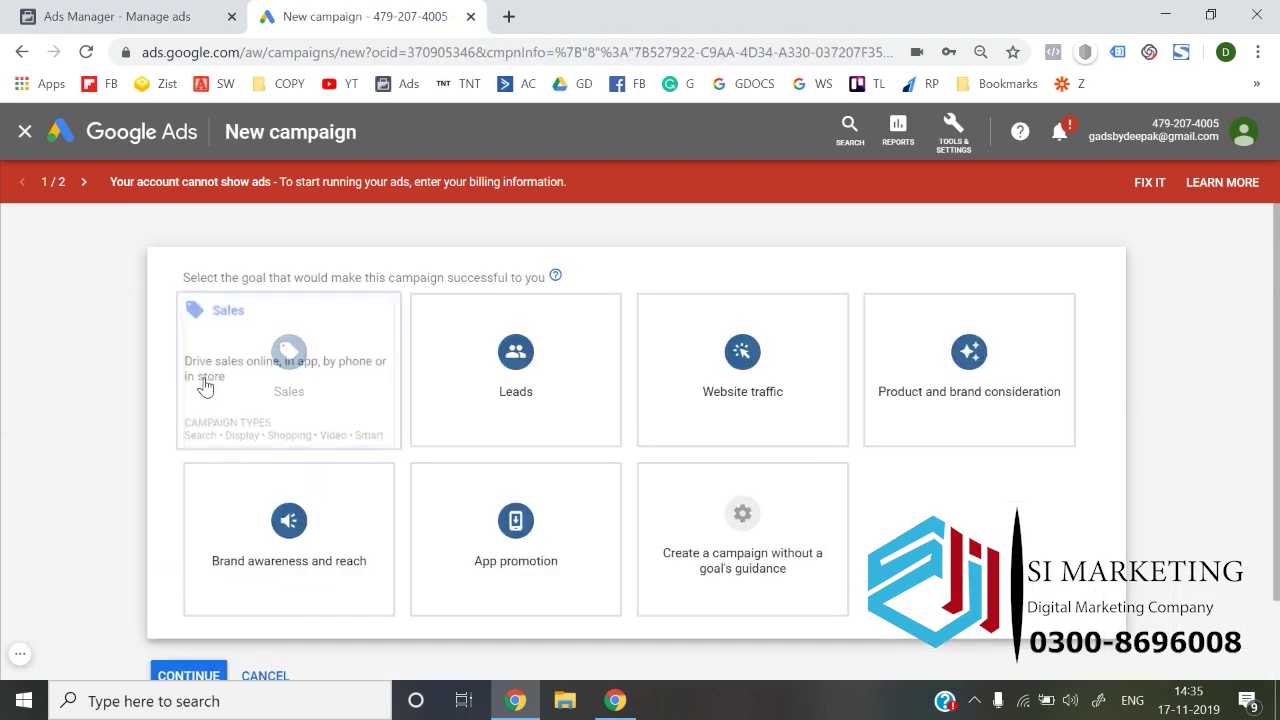
{"action": "left_click", "coordinate": [788, 557]}
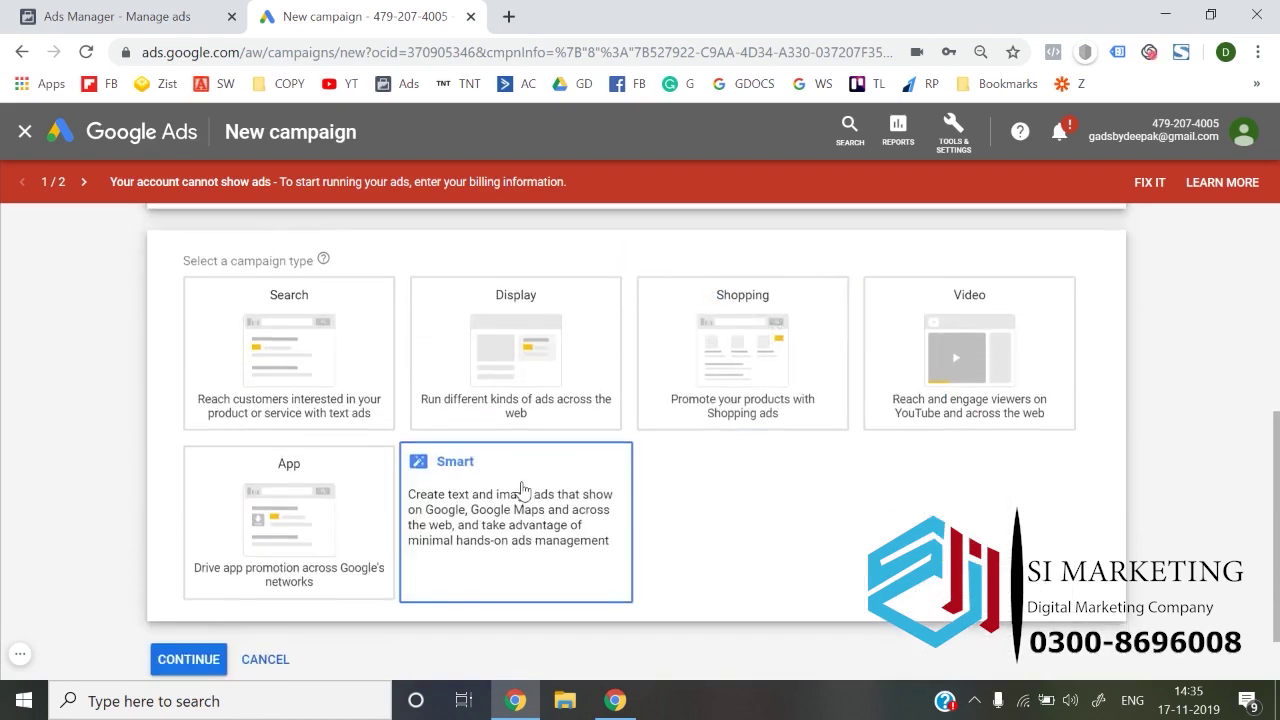
{"action": "left_click", "coordinate": [937, 356]}
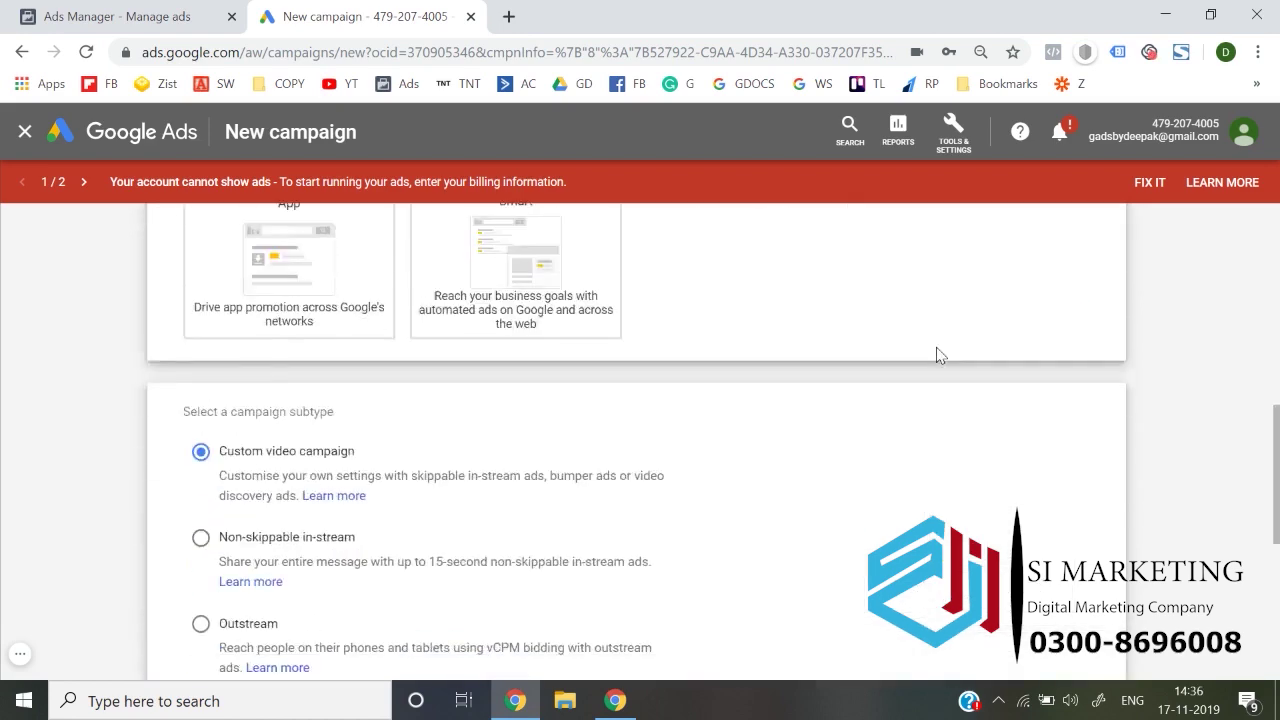
Step: Choose Non-skippable in-stream as the campaign subtype and continue to the campaign setup
{"action": "scroll", "coordinate": [180, 494], "scroll_direction": "down", "scroll_amount": 4}
{"action": "scroll", "coordinate": [170, 497], "scroll_direction": "up", "scroll_amount": 3}
{"action": "scroll", "coordinate": [170, 497], "scroll_direction": "up", "scroll_amount": 1}
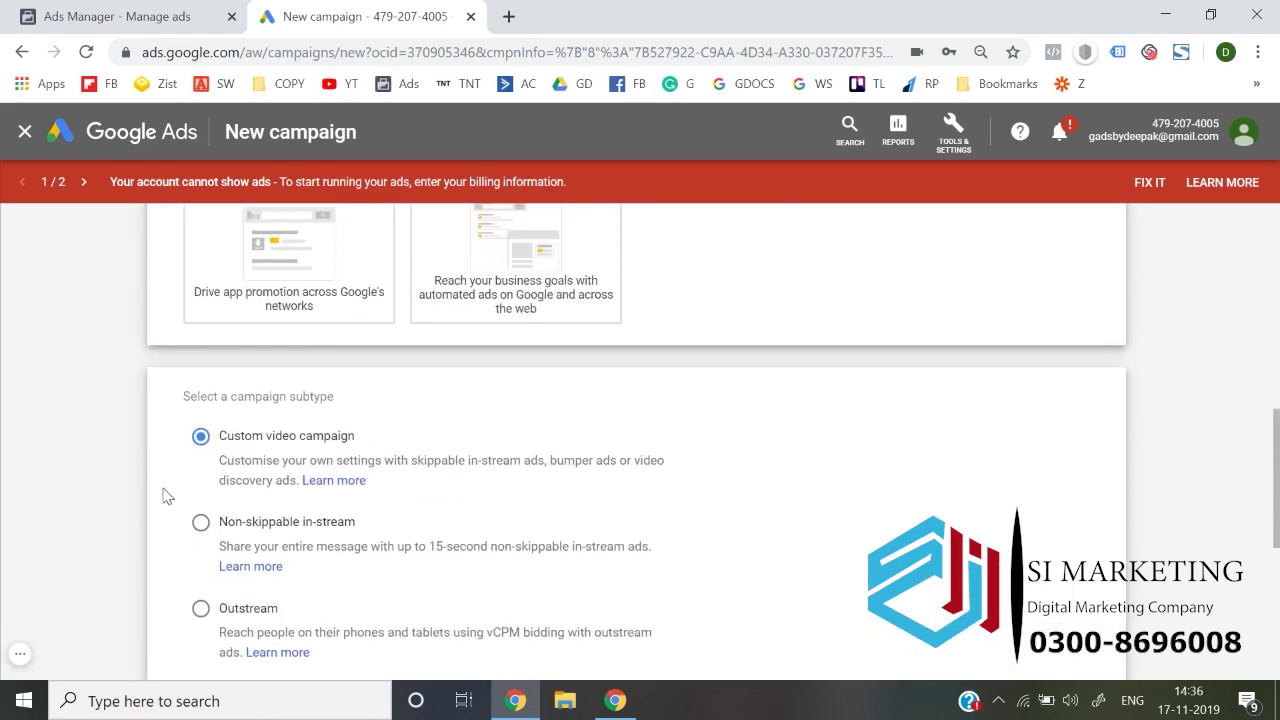
{"action": "scroll", "coordinate": [151, 516], "scroll_direction": "down", "scroll_amount": 1}
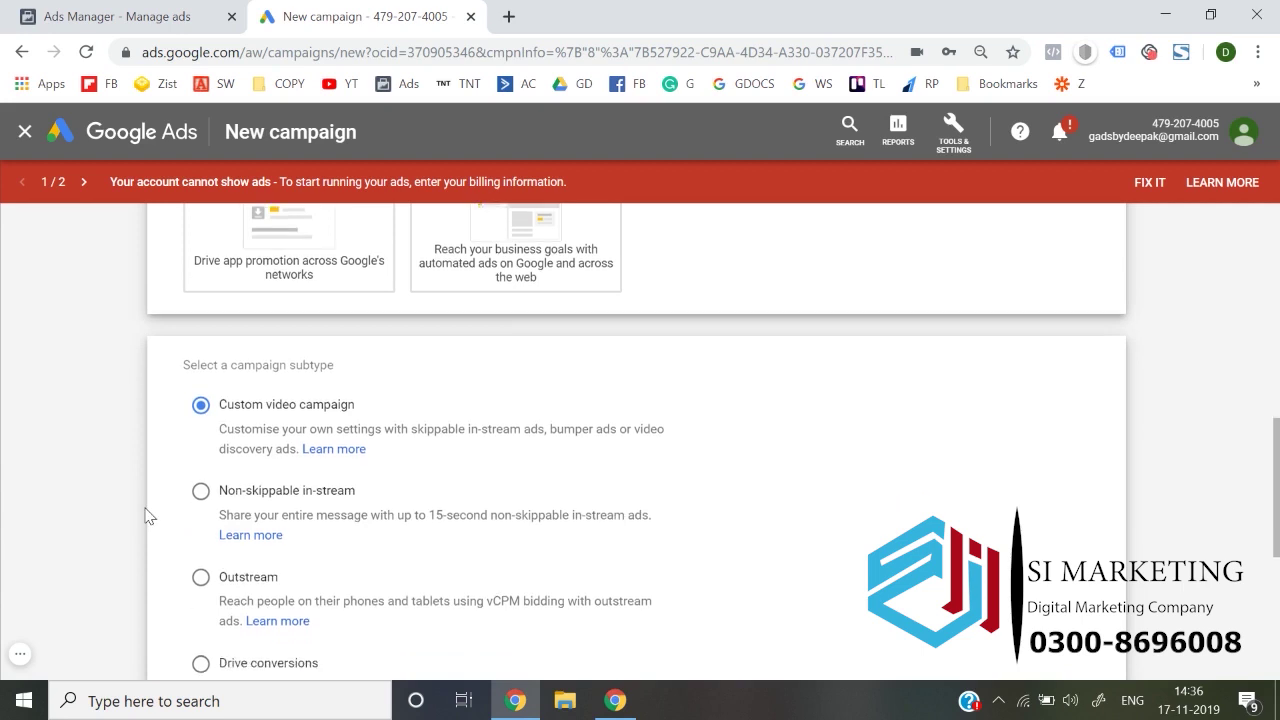
{"action": "left_click", "coordinate": [226, 505]}
{"action": "left_click", "coordinate": [261, 430]}
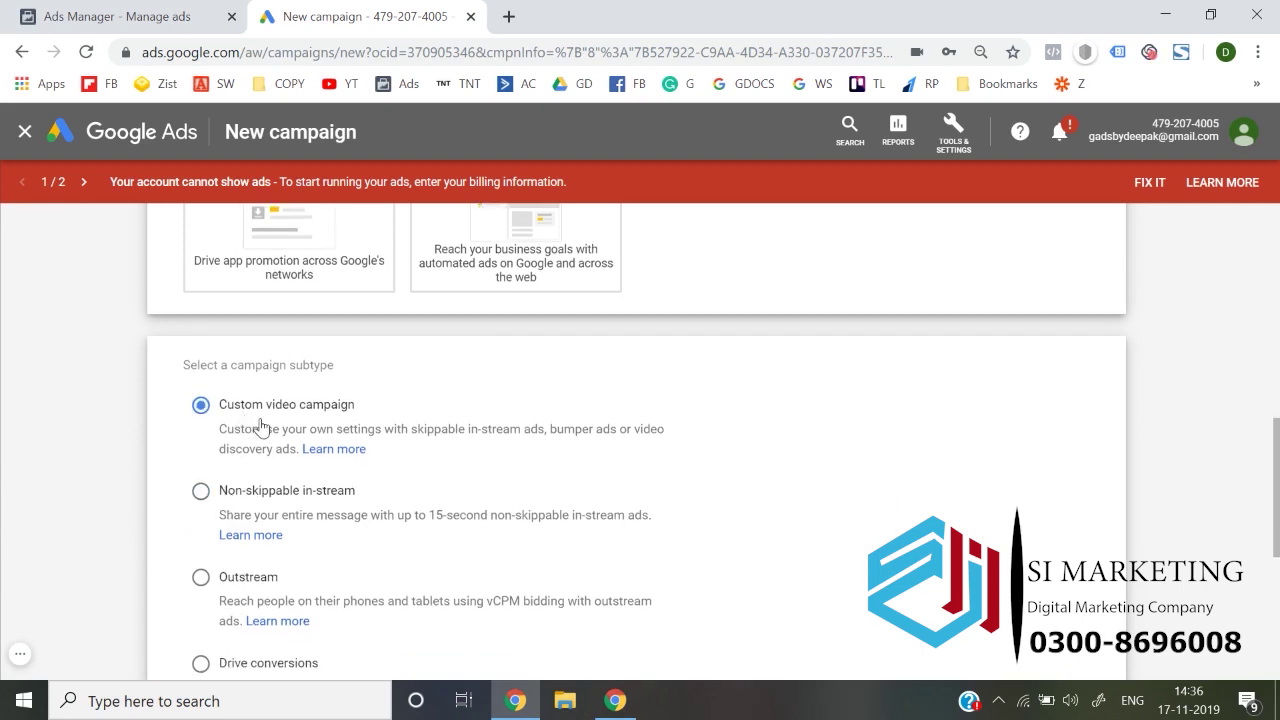
{"action": "left_click", "coordinate": [232, 521]}
{"action": "scroll", "coordinate": [232, 521], "scroll_direction": "down", "scroll_amount": 1}
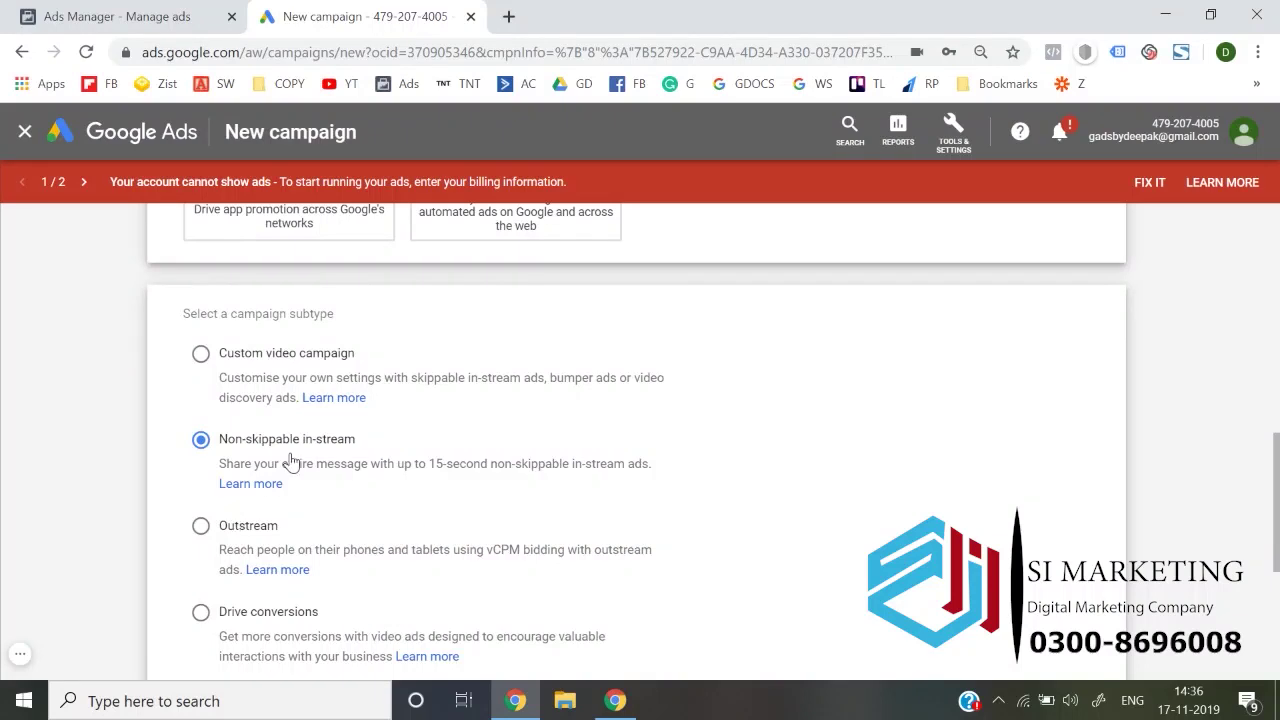
{"action": "scroll", "coordinate": [290, 461], "scroll_direction": "down", "scroll_amount": 3}
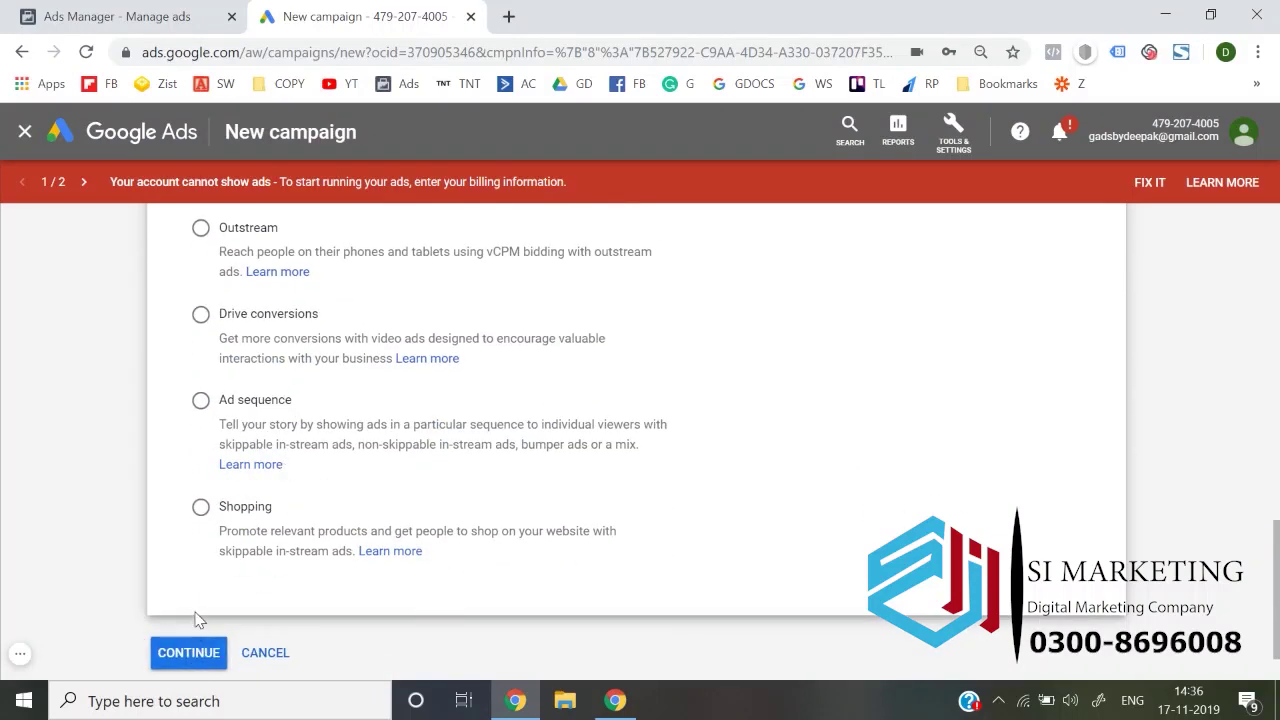
{"action": "left_click", "coordinate": [185, 652]}
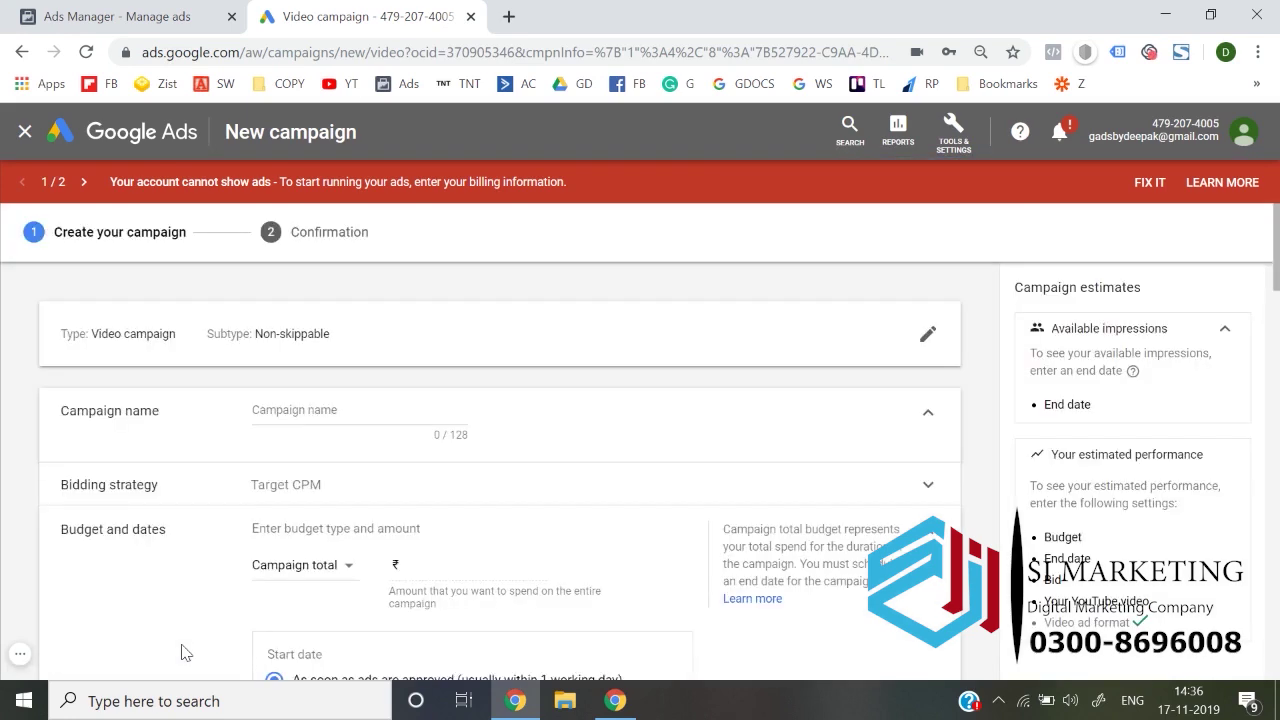
Step: Check the campaign name and the available bidding strategy details for the non-skippable campaign
{"action": "triple_click", "coordinate": [390, 412]}
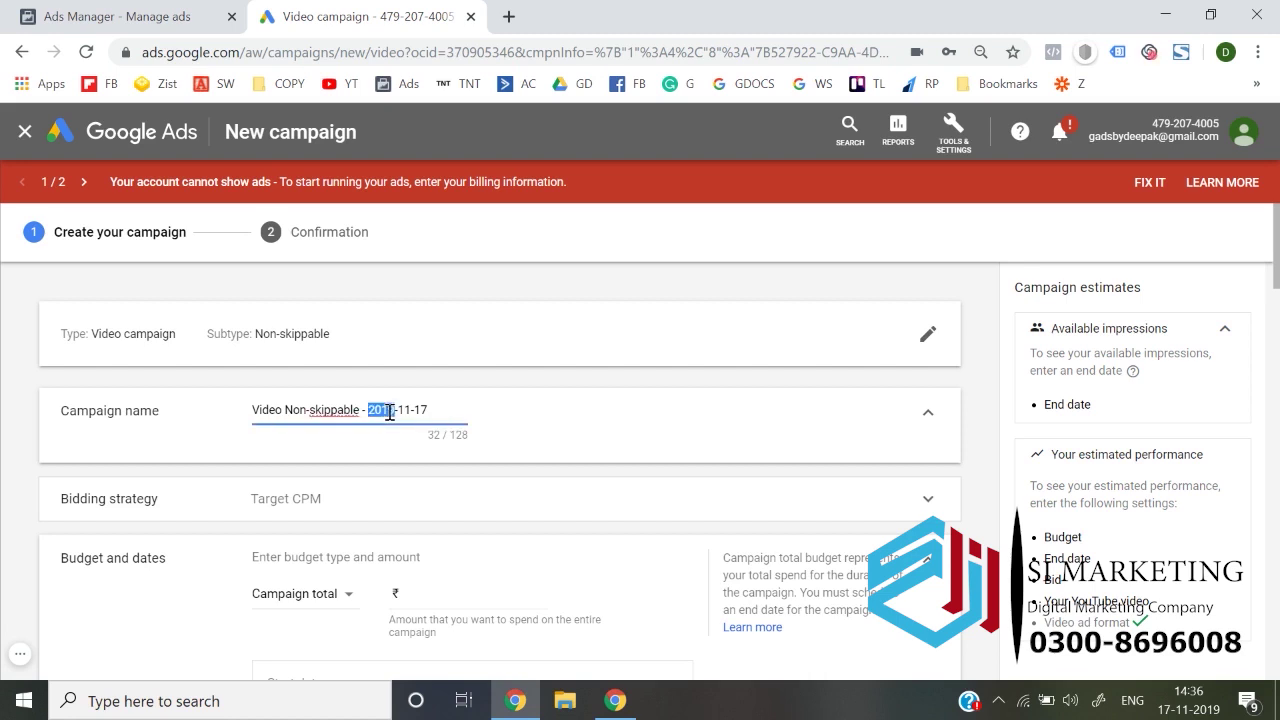
{"action": "scroll", "coordinate": [390, 412], "scroll_direction": "down", "scroll_amount": 2}
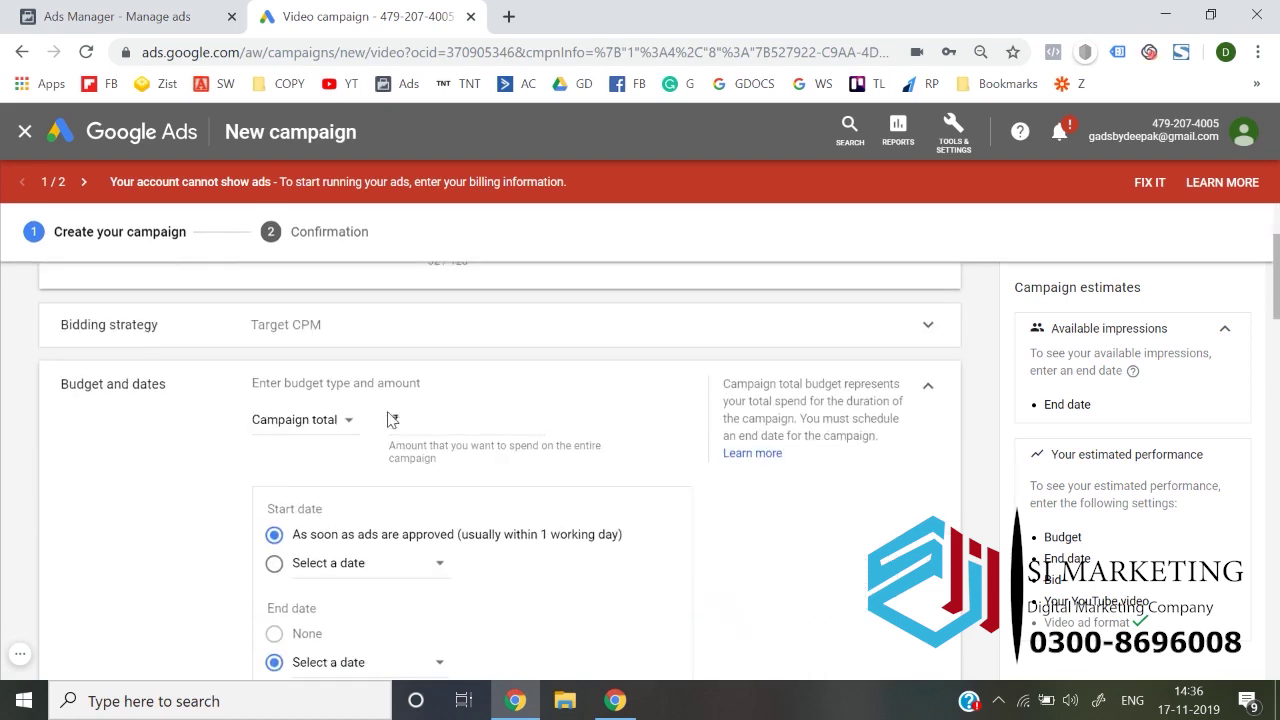
{"action": "left_click", "coordinate": [309, 338]}
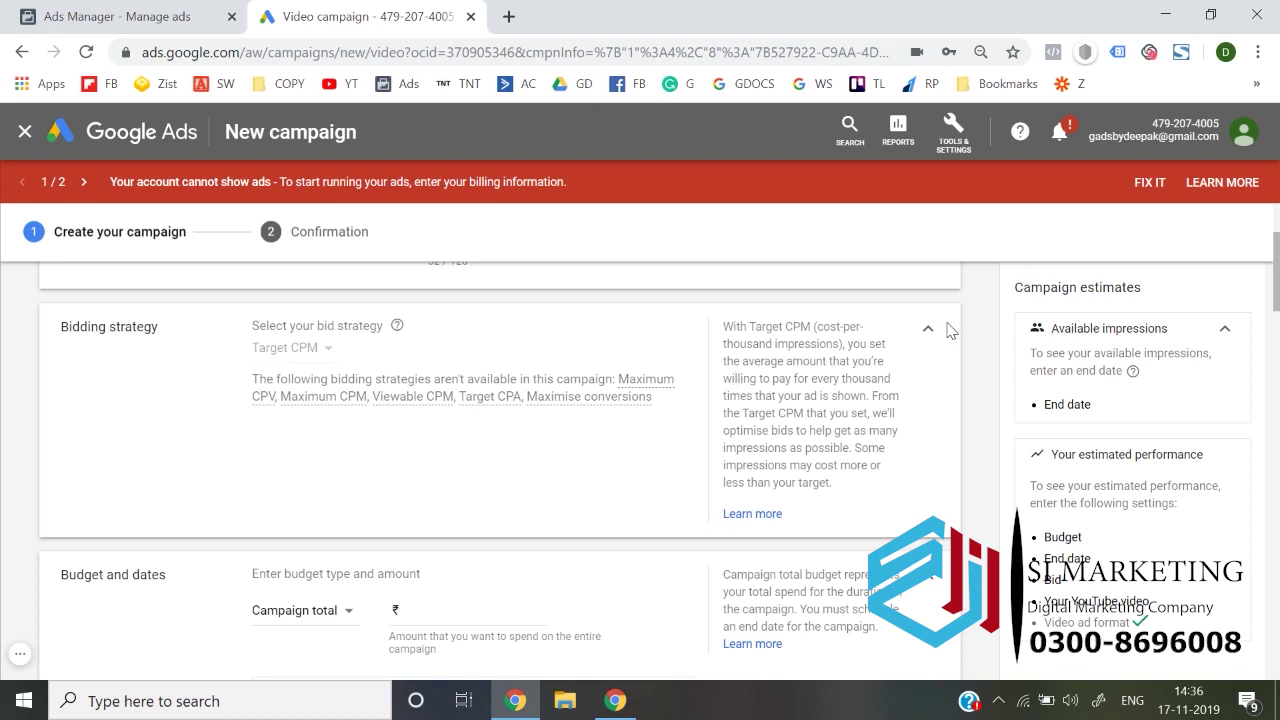
{"action": "left_click", "coordinate": [934, 331]}
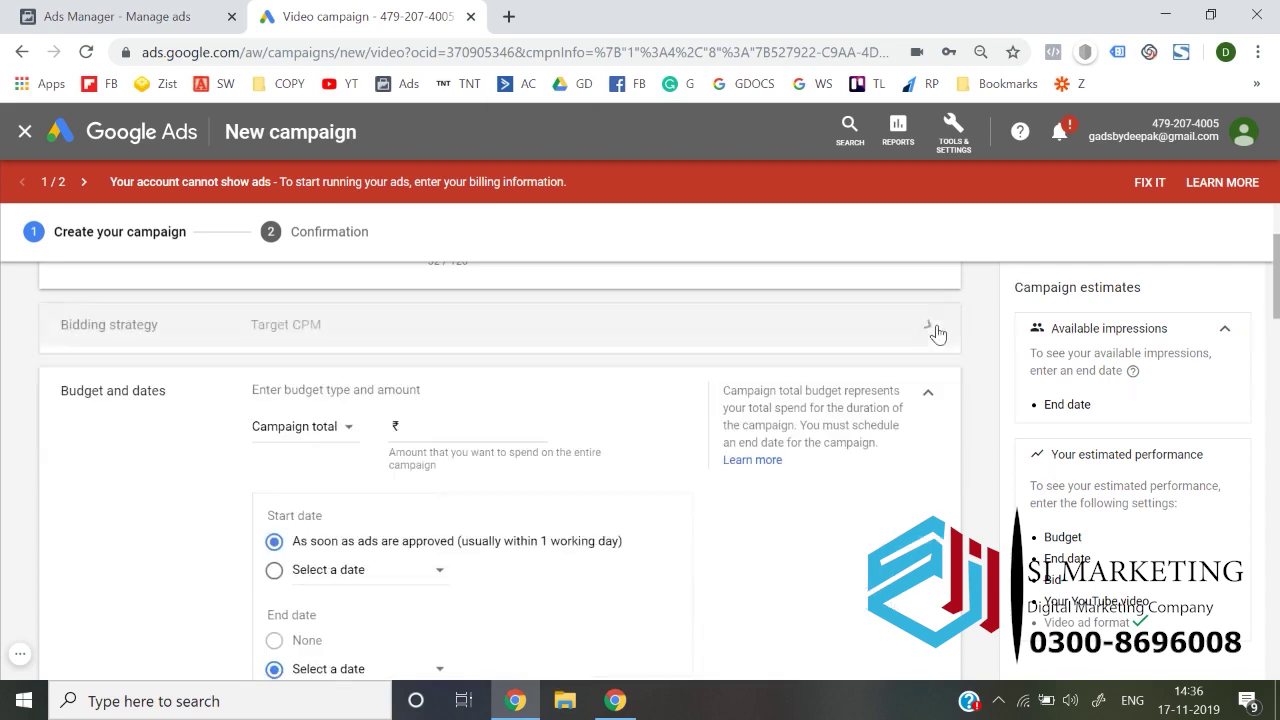
Step: Set the budget type to Daily and show the delivery method options
{"action": "left_click", "coordinate": [300, 425]}
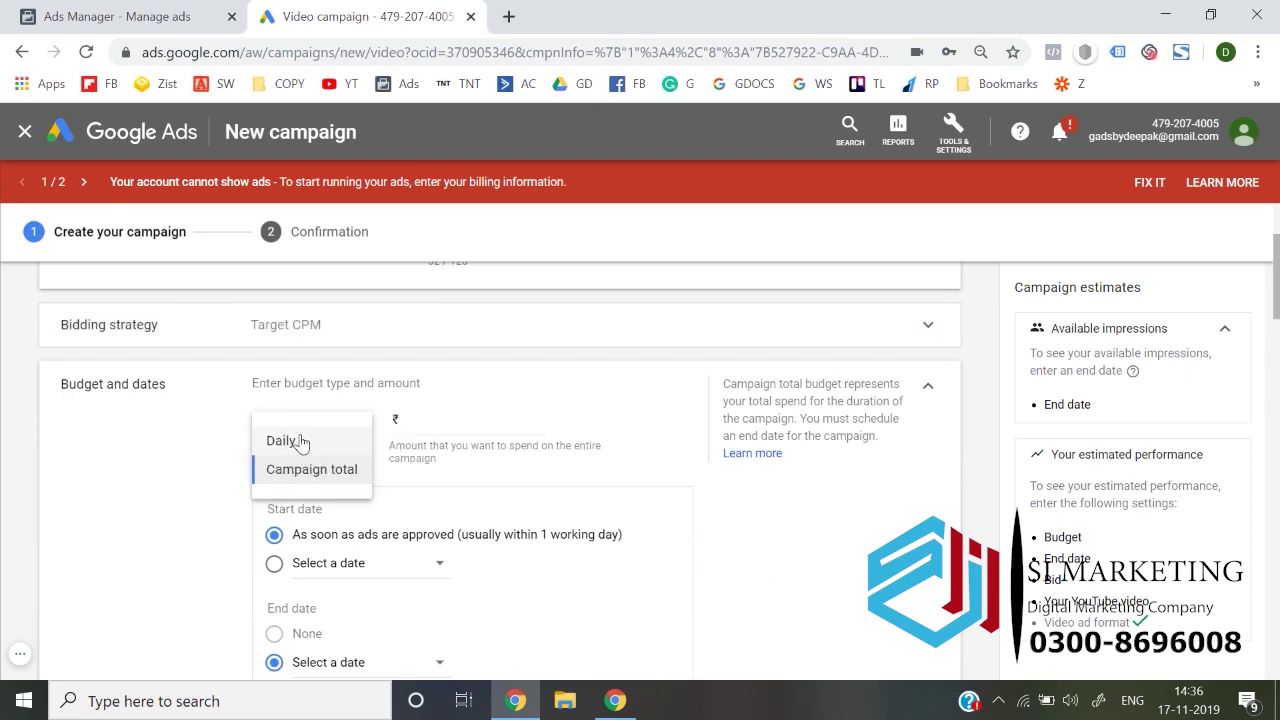
{"action": "left_click", "coordinate": [300, 440]}
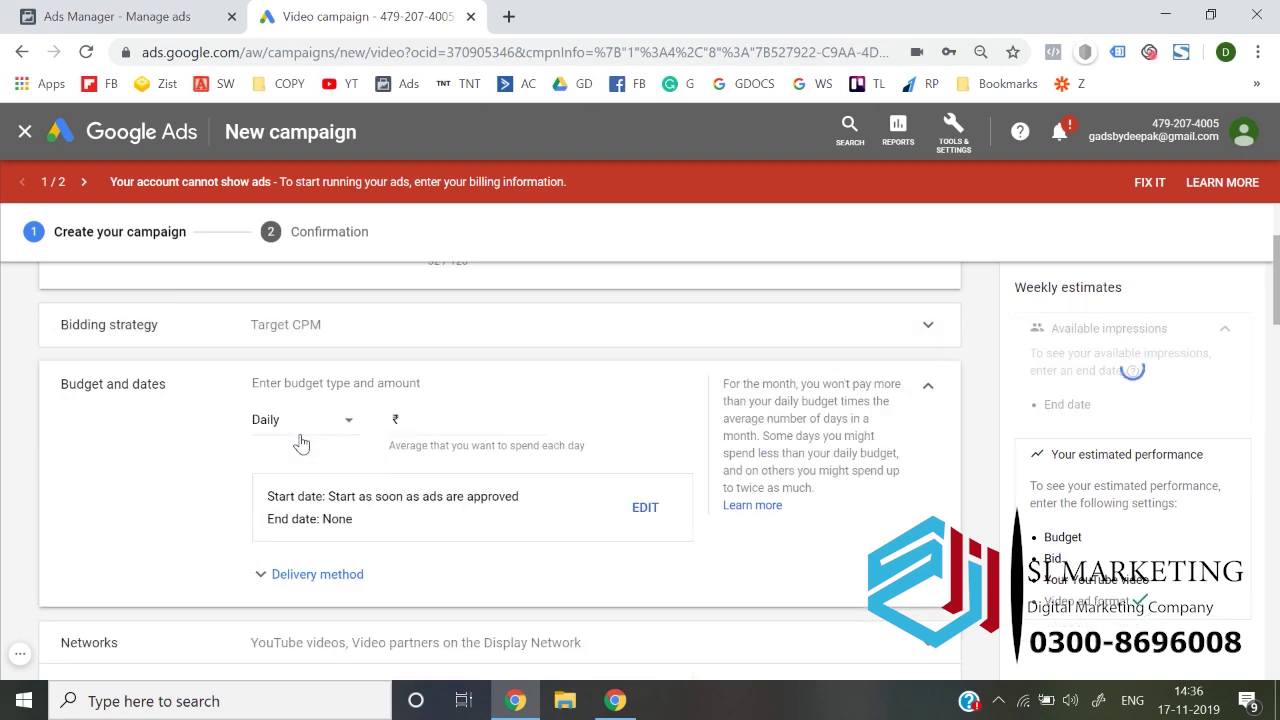
{"action": "left_click", "coordinate": [318, 575]}
Step: Exclude video partners on the Display Network from the campaign's networks
{"action": "scroll", "coordinate": [305, 545], "scroll_direction": "down", "scroll_amount": 2}
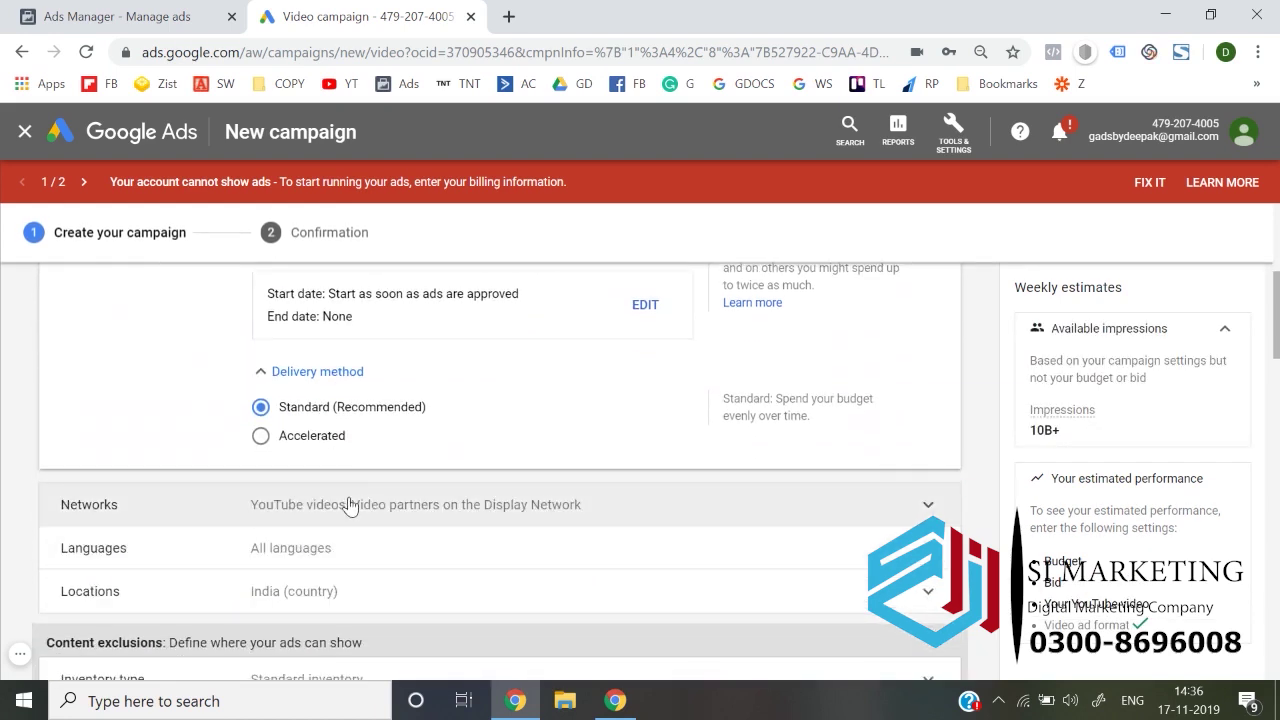
{"action": "left_click", "coordinate": [348, 503]}
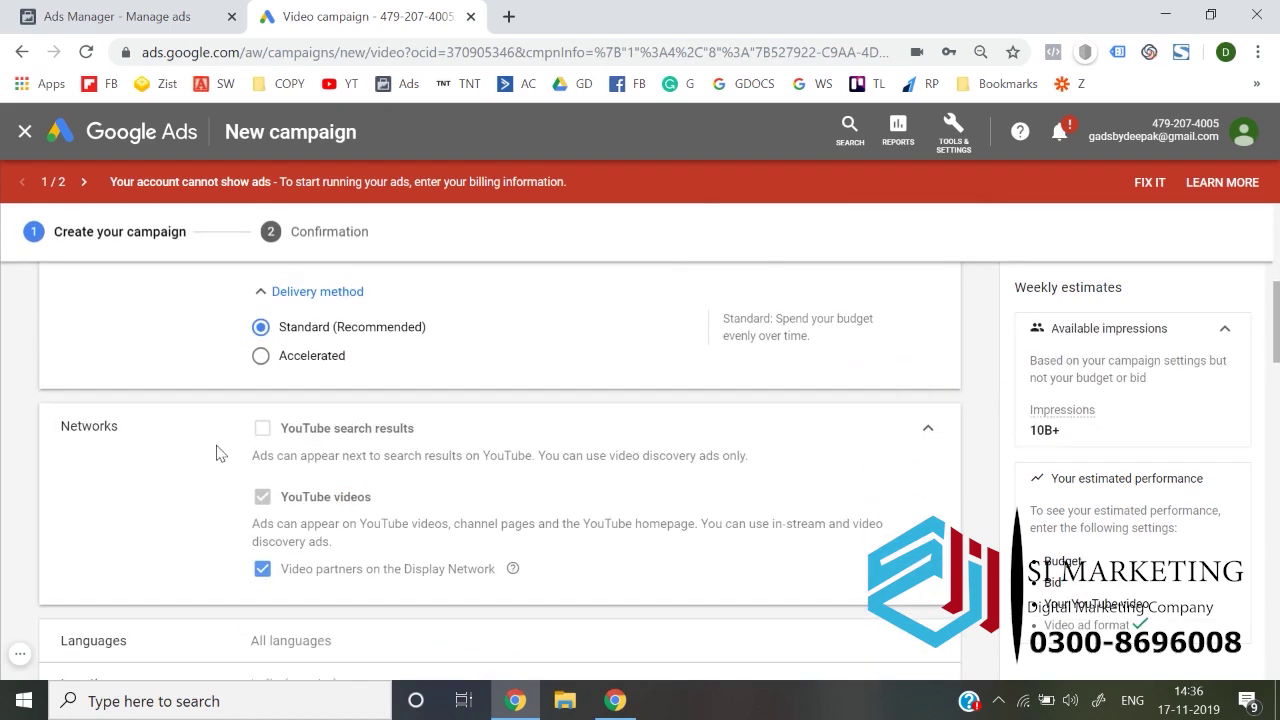
{"action": "left_click", "coordinate": [263, 569]}
Step: Review the languages, locations, excluded content, excluded types and labels, and additional settings of the campaign
{"action": "scroll", "coordinate": [8, 528], "scroll_direction": "down", "scroll_amount": 2}
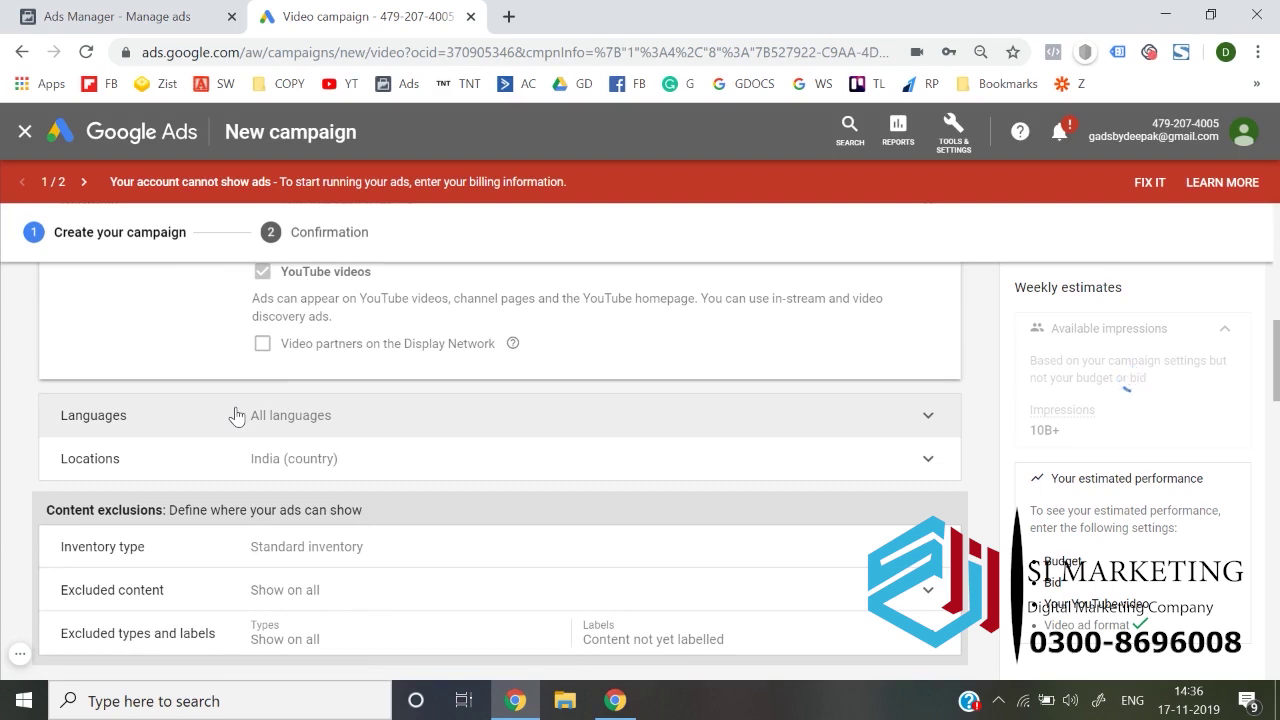
{"action": "scroll", "coordinate": [236, 416], "scroll_direction": "down", "scroll_amount": 1}
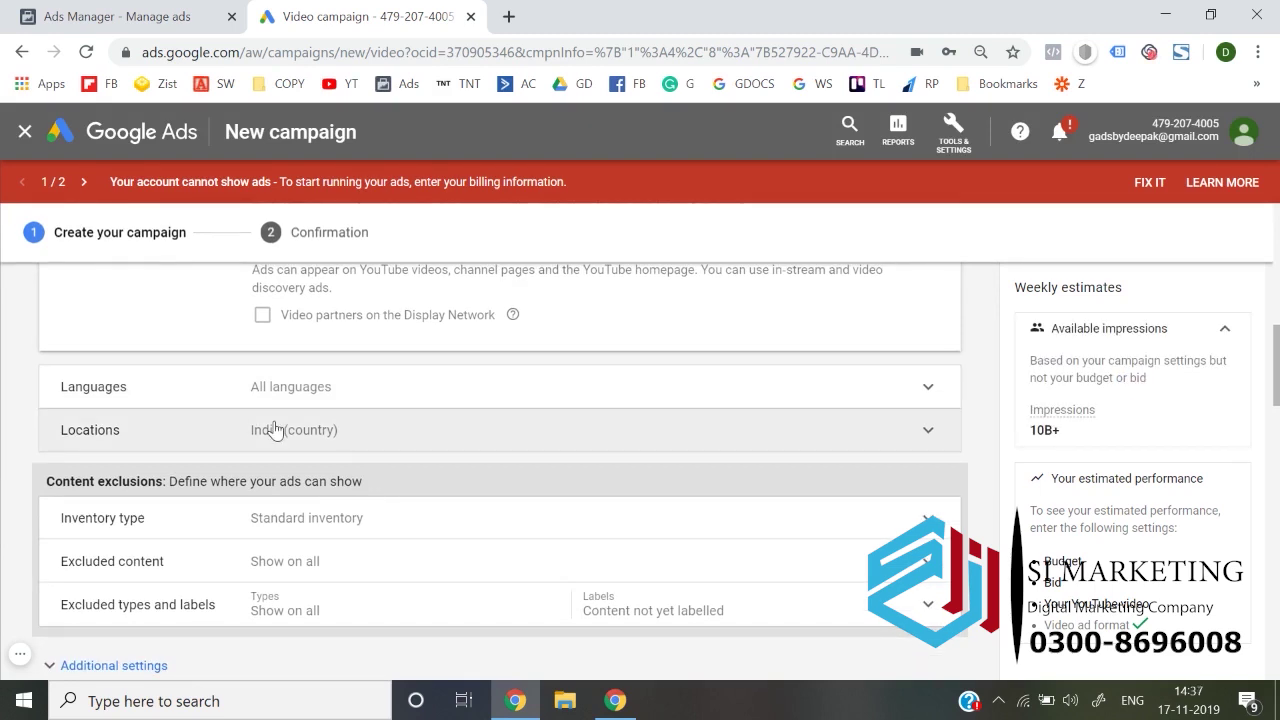
{"action": "scroll", "coordinate": [334, 509], "scroll_direction": "down", "scroll_amount": 3}
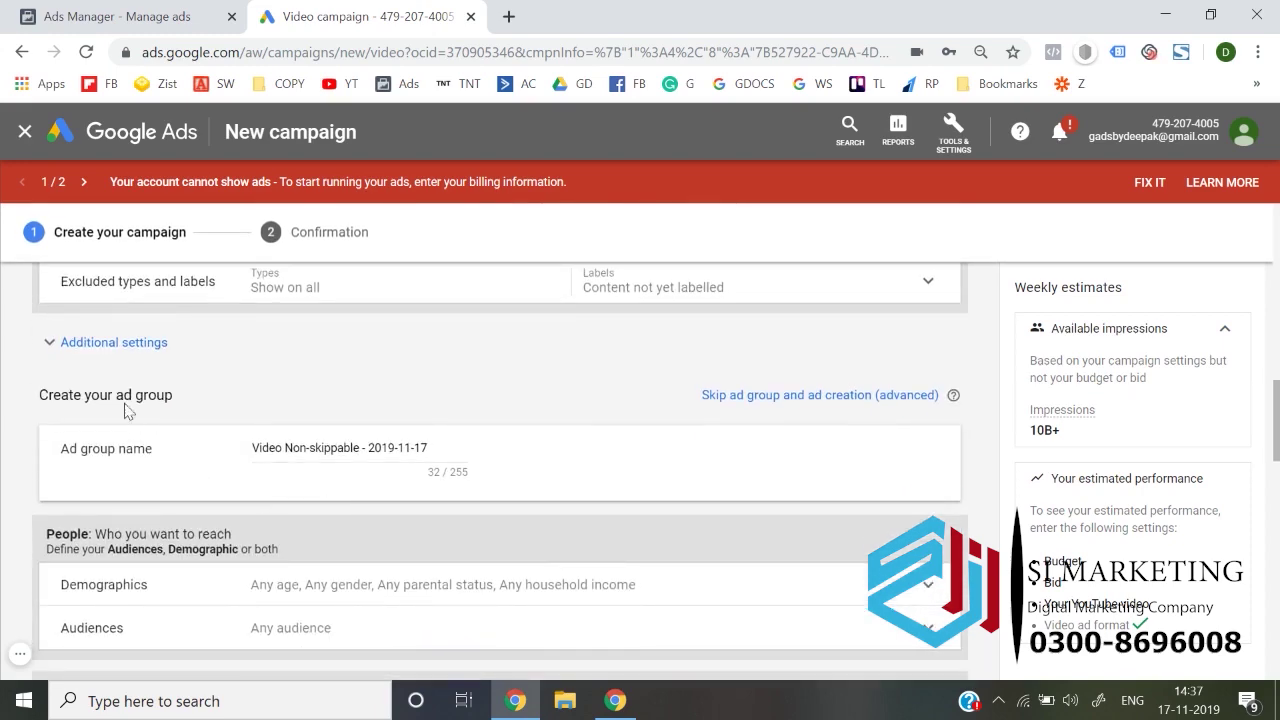
{"action": "left_click", "coordinate": [113, 343]}
{"action": "scroll", "coordinate": [113, 353], "scroll_direction": "up", "scroll_amount": 2}
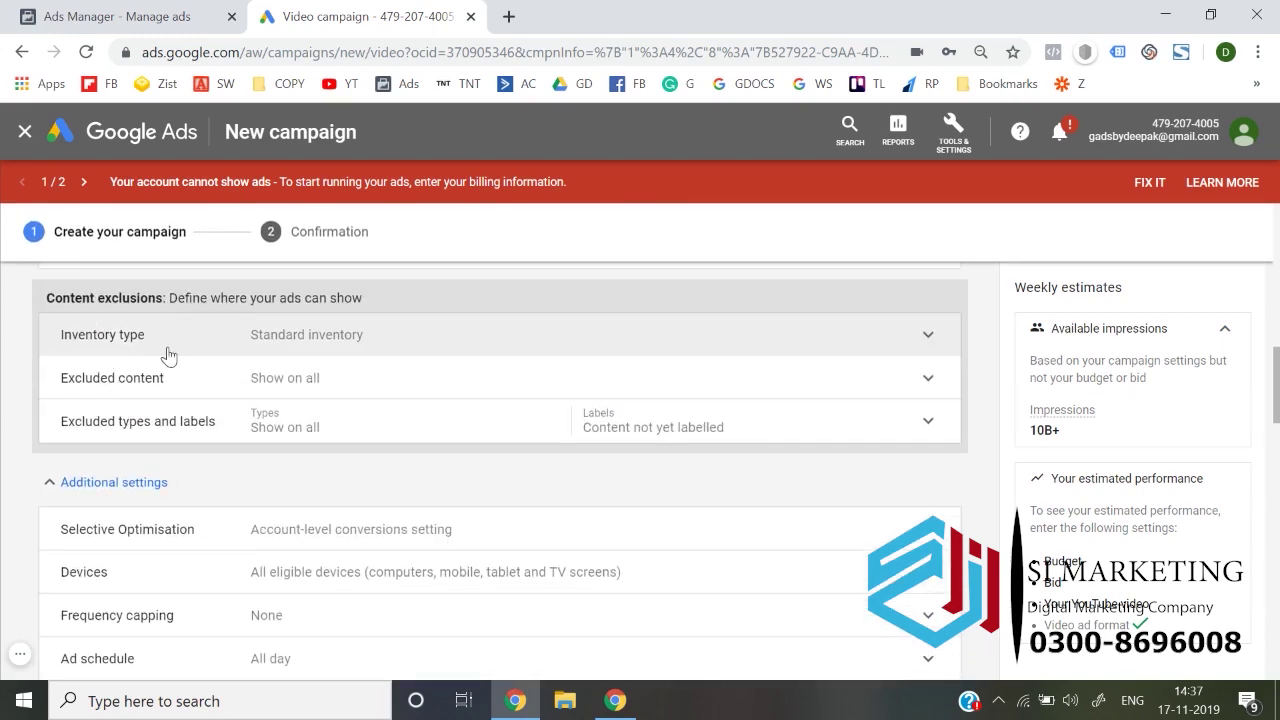
{"action": "left_click", "coordinate": [249, 396]}
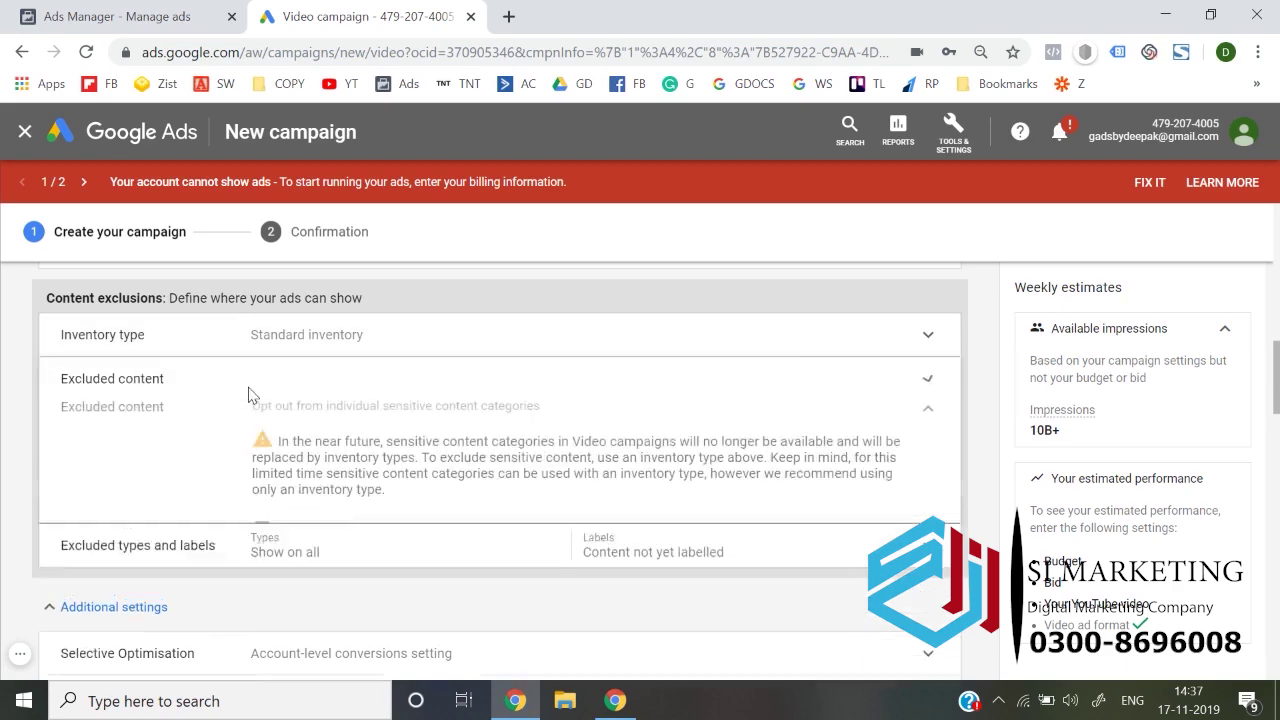
{"action": "scroll", "coordinate": [249, 396], "scroll_direction": "down", "scroll_amount": 3}
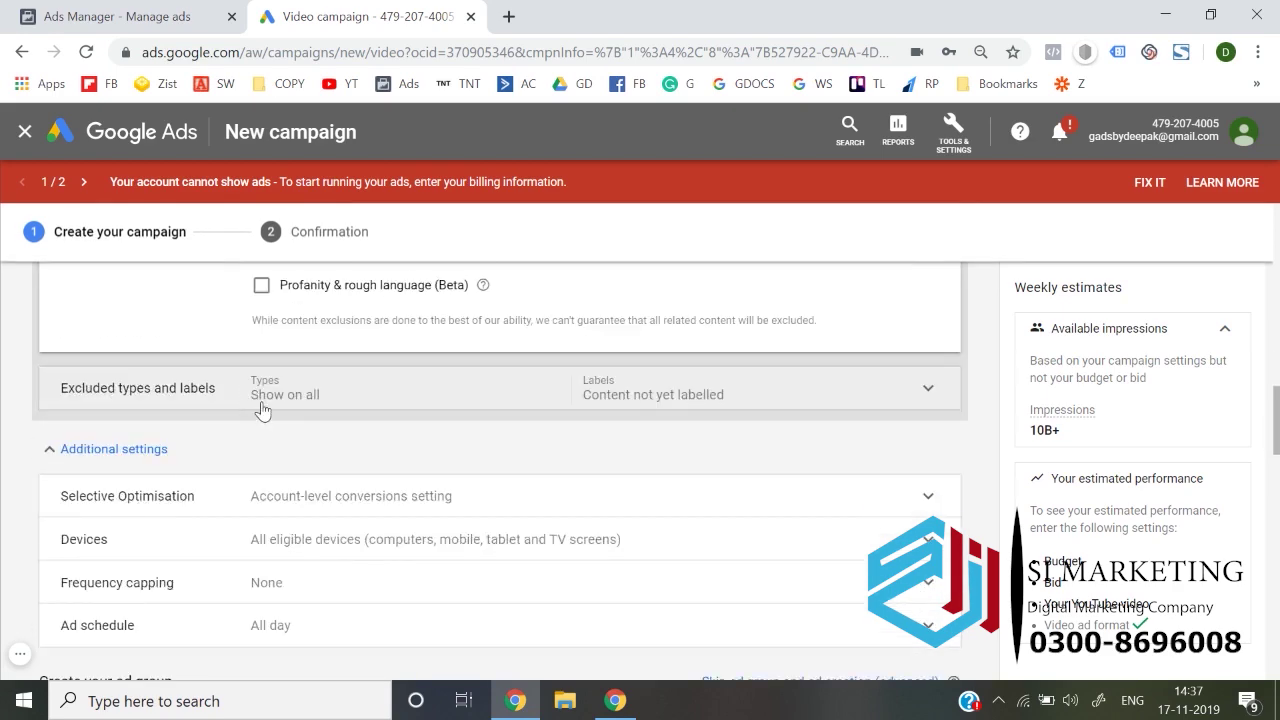
{"action": "left_click", "coordinate": [259, 406]}
{"action": "scroll", "coordinate": [262, 408], "scroll_direction": "down", "scroll_amount": 1}
{"action": "scroll", "coordinate": [261, 405], "scroll_direction": "down", "scroll_amount": 3}
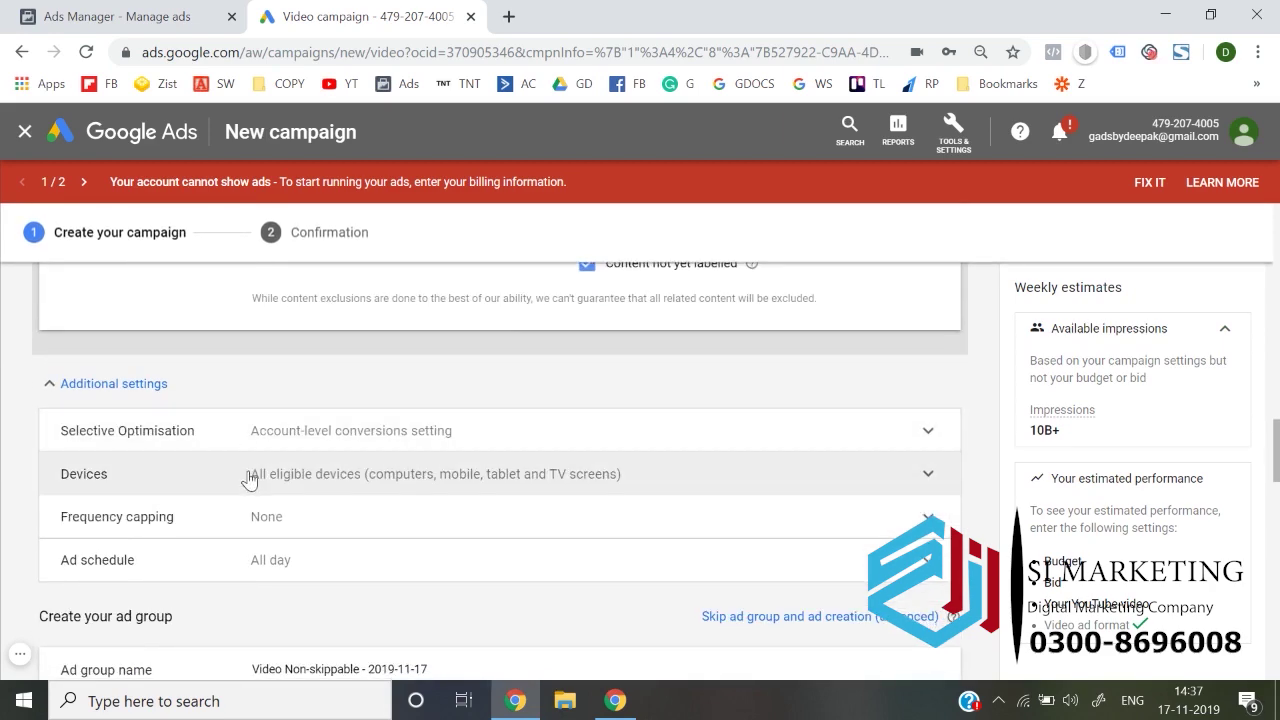
{"action": "scroll", "coordinate": [249, 481], "scroll_direction": "down", "scroll_amount": 1}
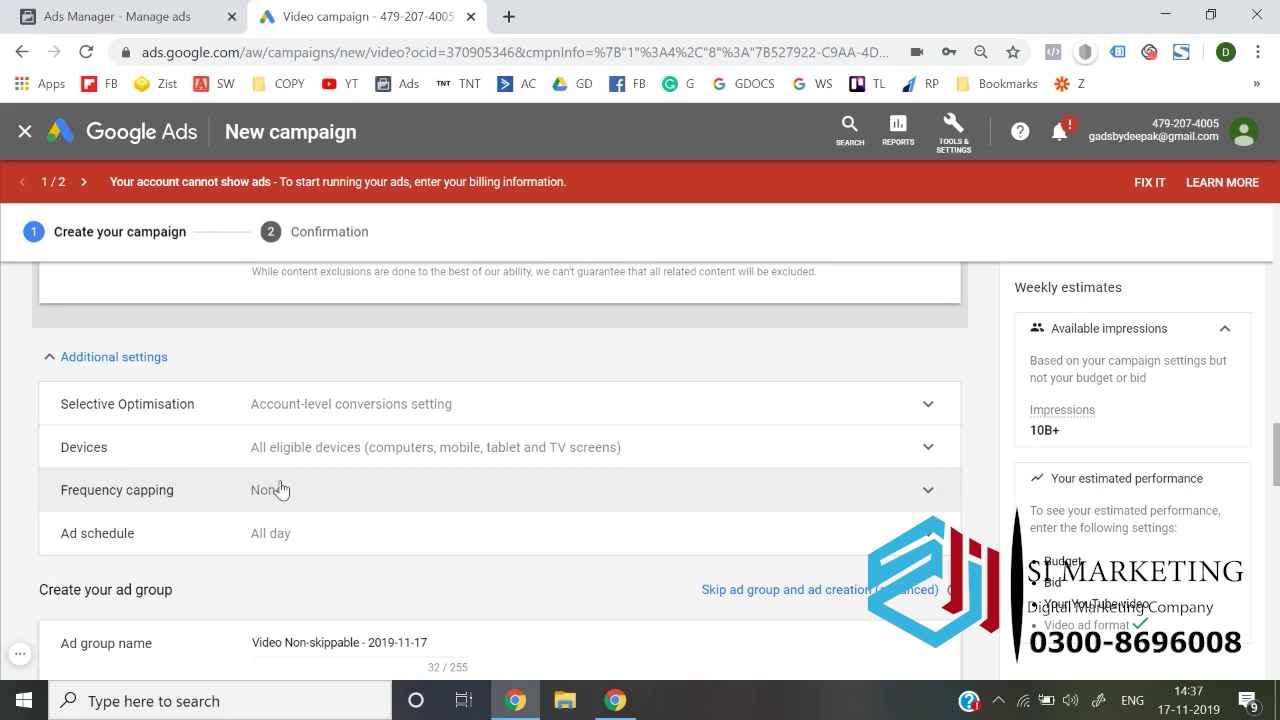
{"action": "scroll", "coordinate": [280, 487], "scroll_direction": "down", "scroll_amount": 3}
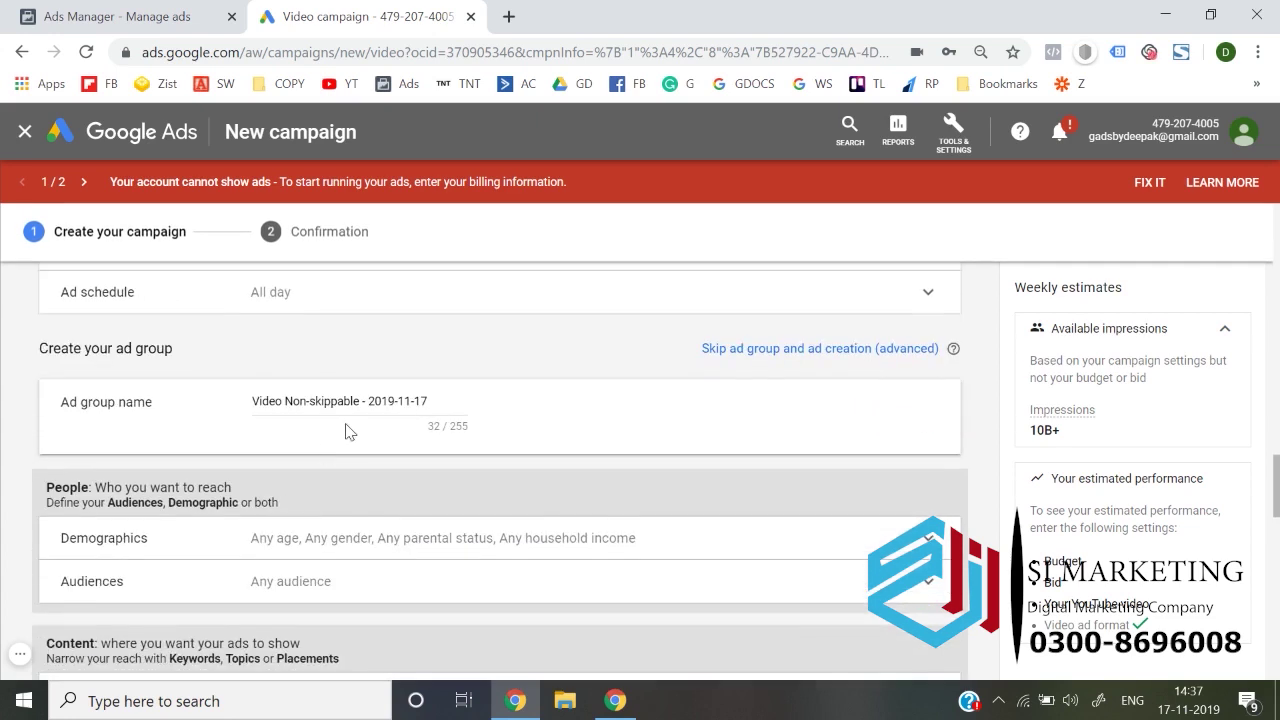
Step: Review the ad group's demographics, audience browsing categories and topic targeting options
{"action": "scroll", "coordinate": [346, 433], "scroll_direction": "down", "scroll_amount": 1}
{"action": "scroll", "coordinate": [346, 433], "scroll_direction": "down", "scroll_amount": 1}
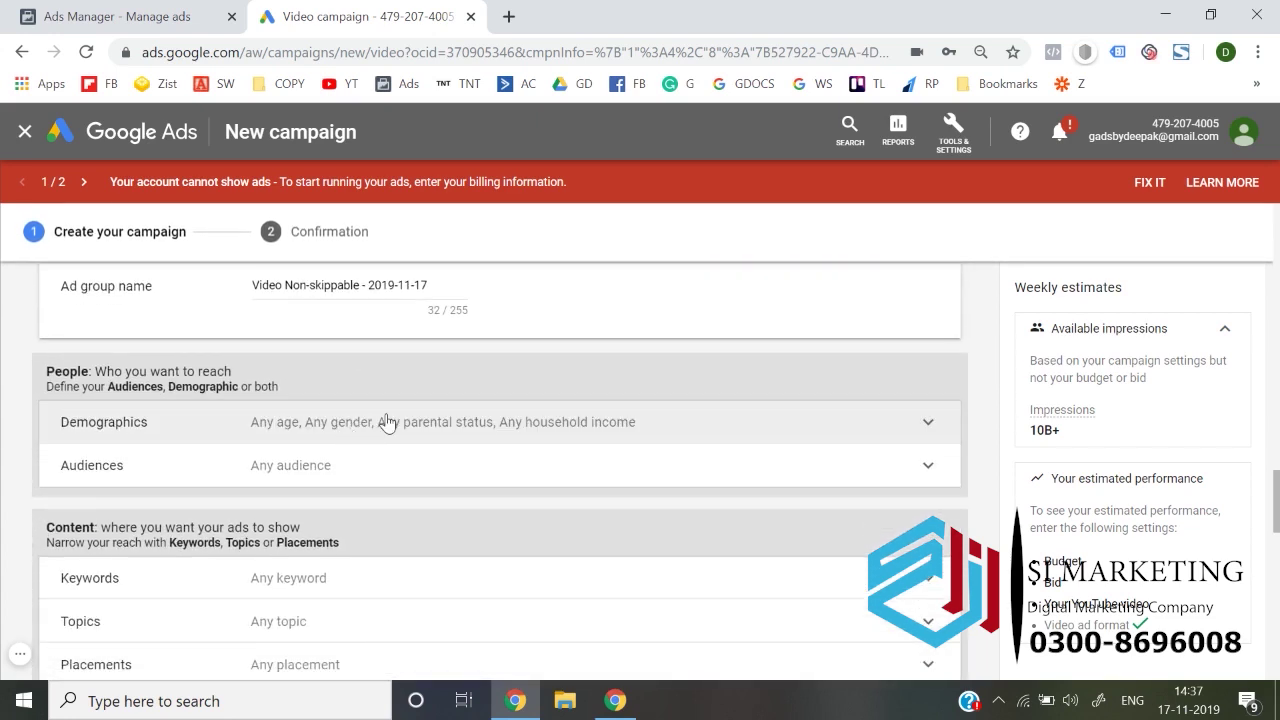
{"action": "left_click", "coordinate": [386, 422]}
{"action": "left_click", "coordinate": [922, 437]}
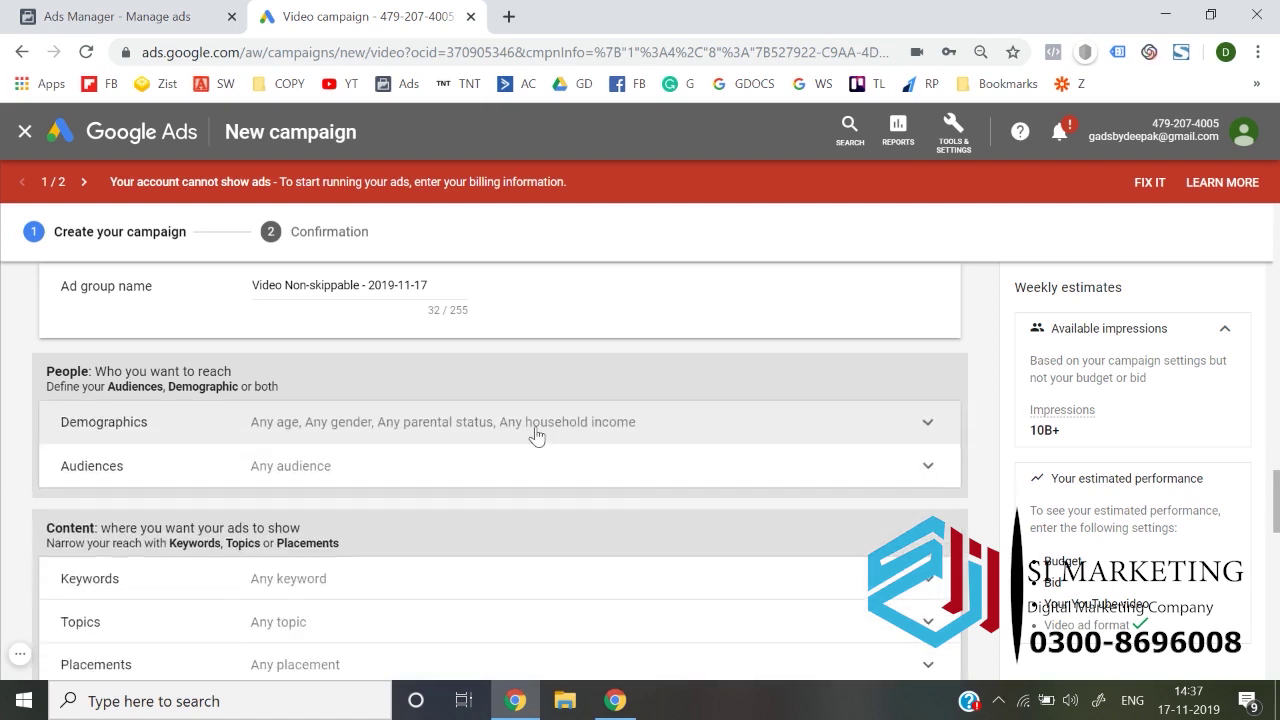
{"action": "left_click", "coordinate": [338, 475]}
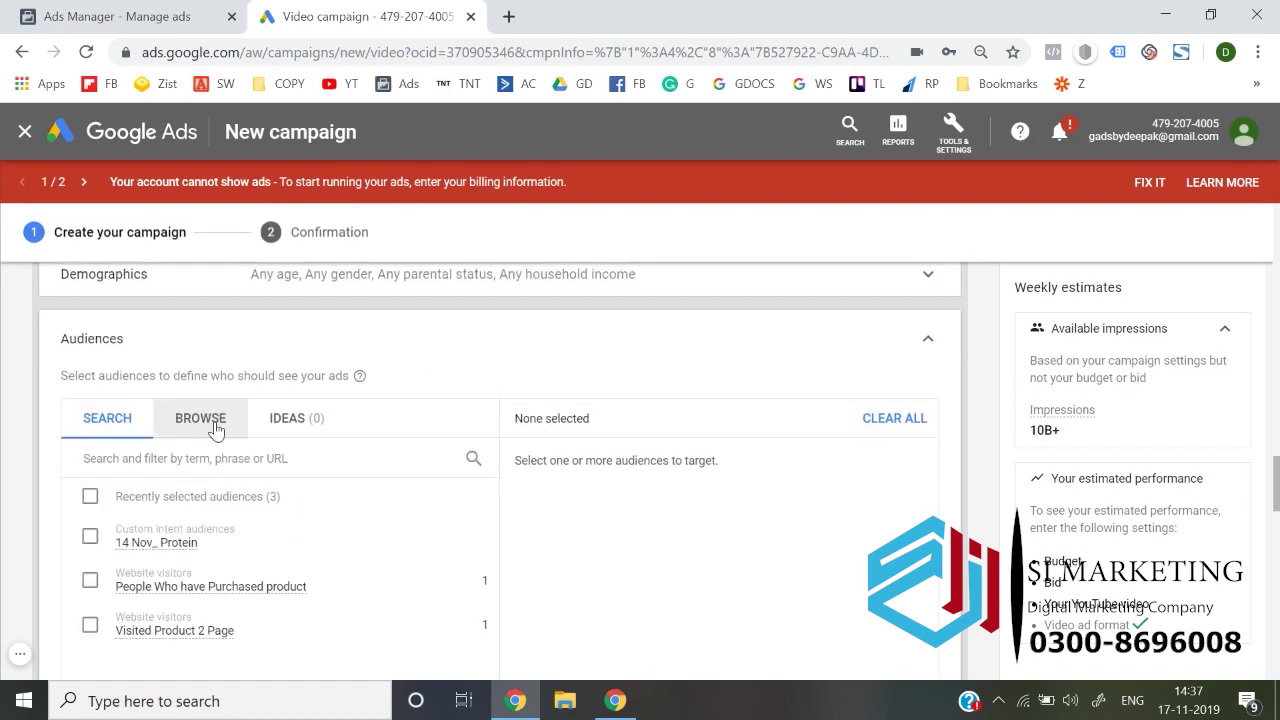
{"action": "left_click", "coordinate": [201, 420]}
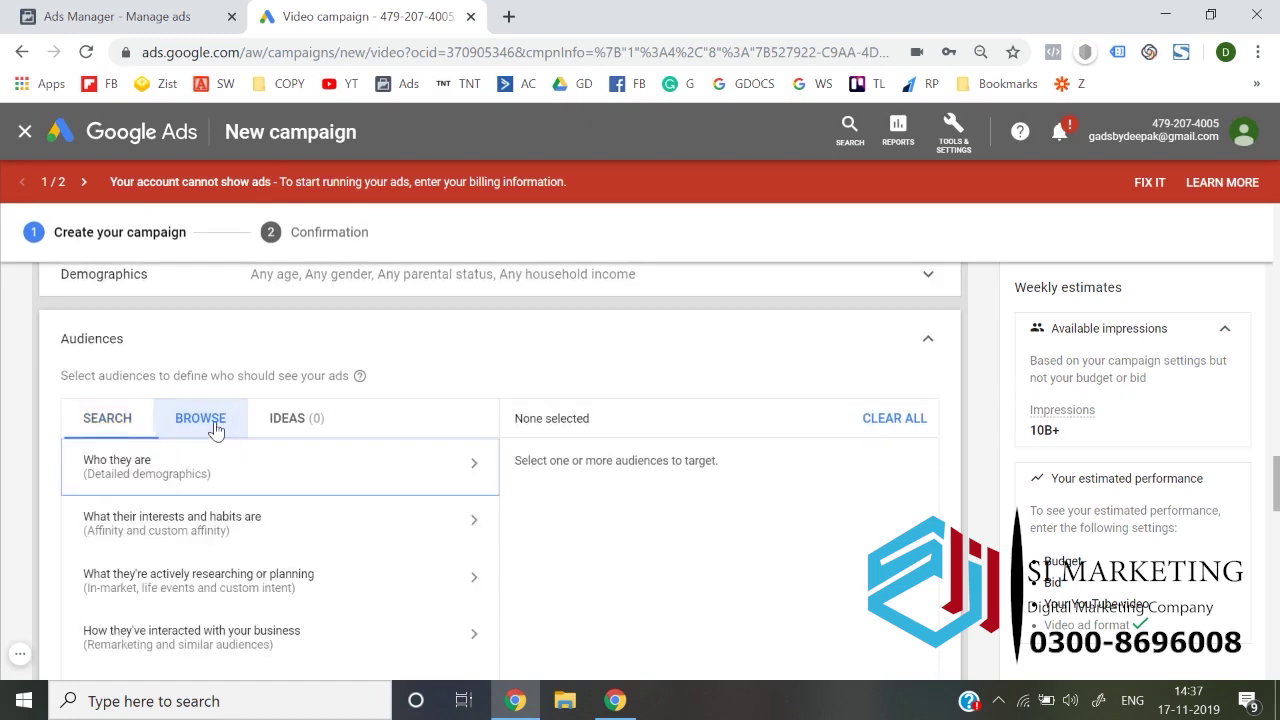
{"action": "left_click", "coordinate": [933, 340]}
{"action": "scroll", "coordinate": [223, 480], "scroll_direction": "down", "scroll_amount": 1}
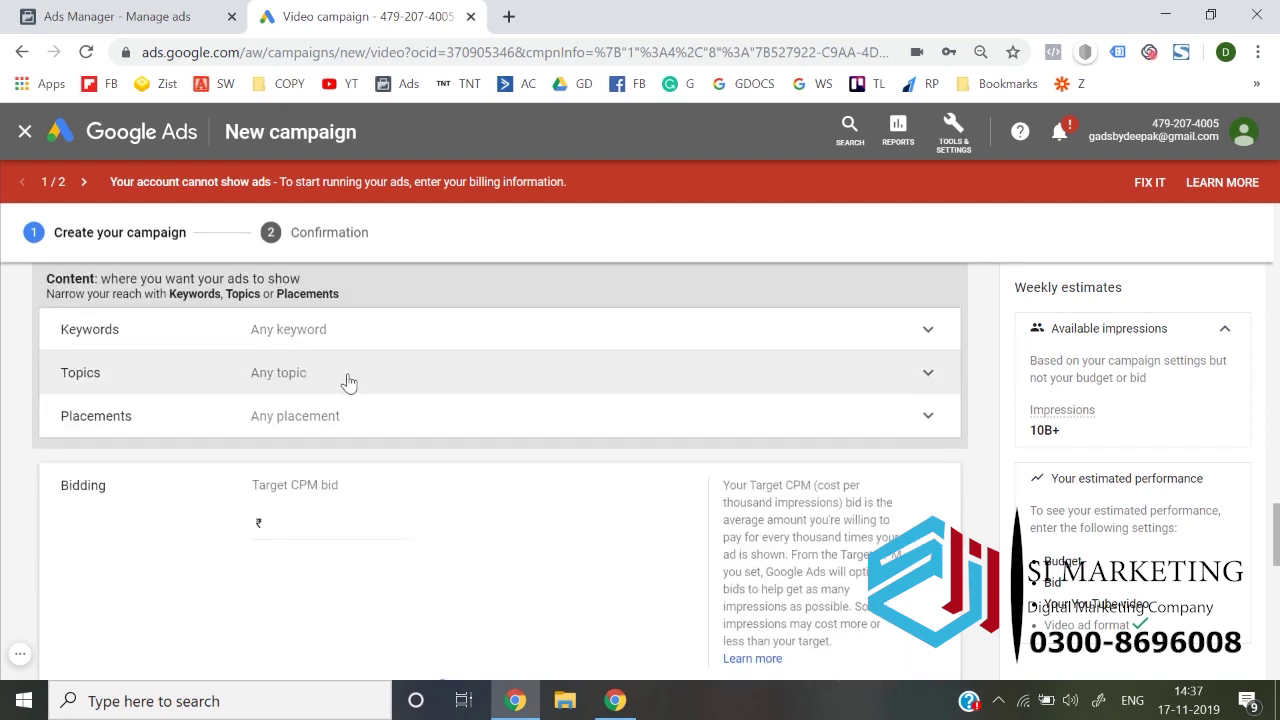
{"action": "left_click", "coordinate": [339, 388]}
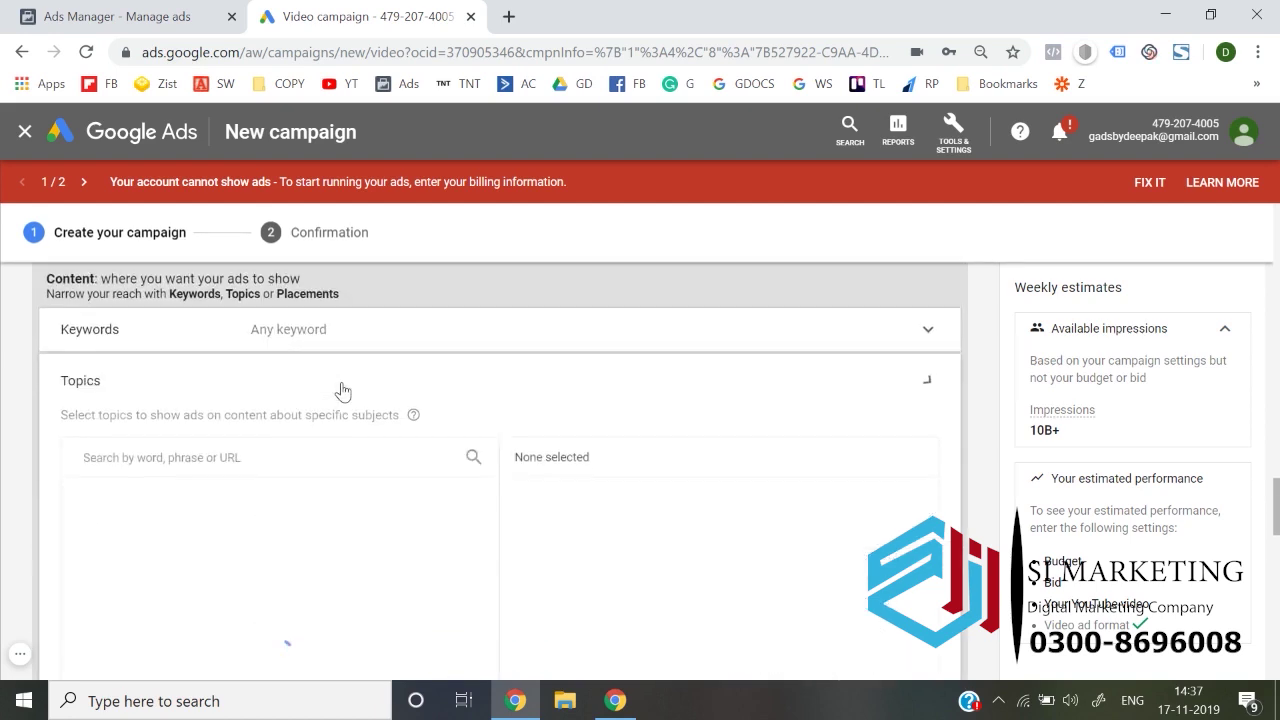
{"action": "left_click", "coordinate": [924, 408]}
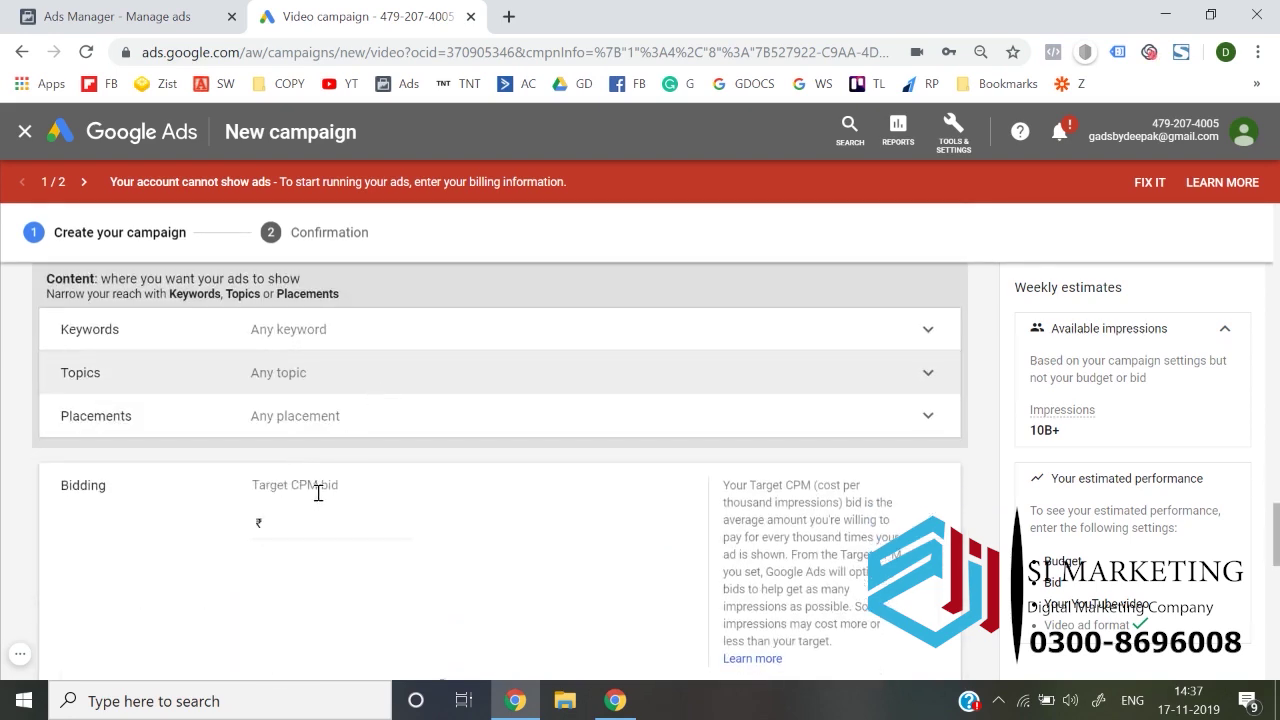
Step: Set the ad group's Target CPM bid to ₹200.00
{"action": "scroll", "coordinate": [364, 438], "scroll_direction": "down", "scroll_amount": 1}
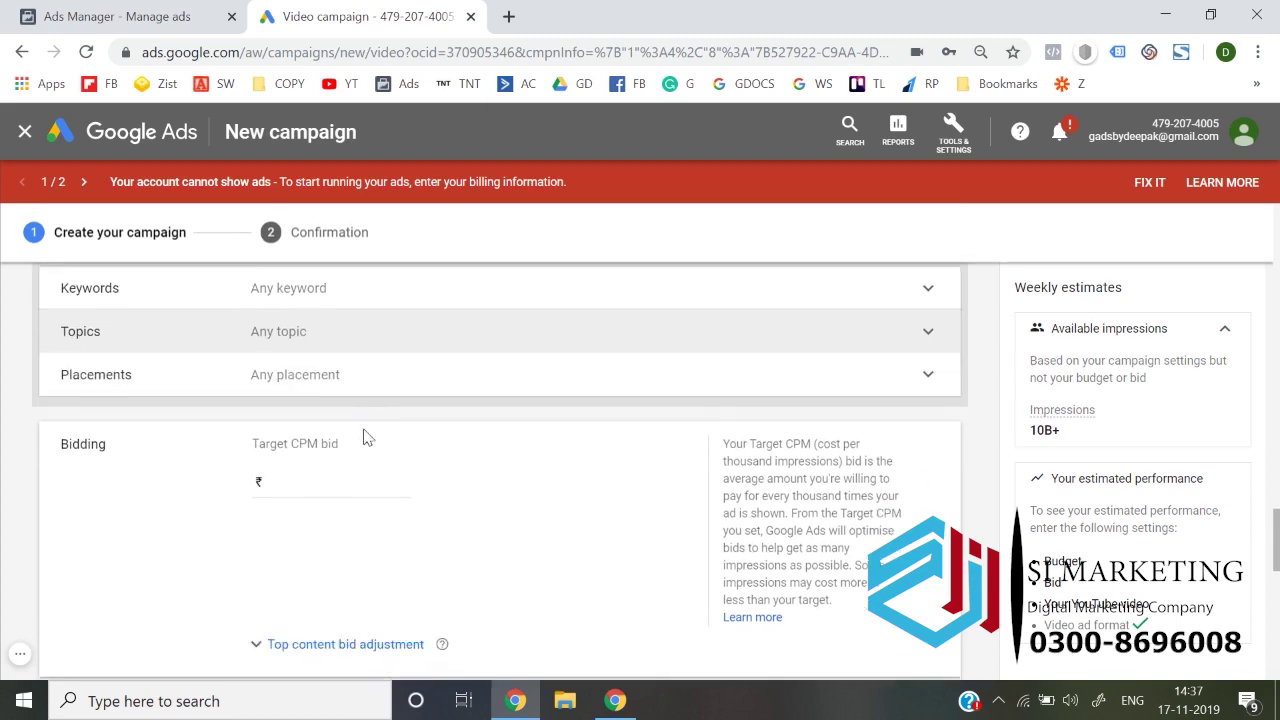
{"action": "left_click", "coordinate": [296, 488]}
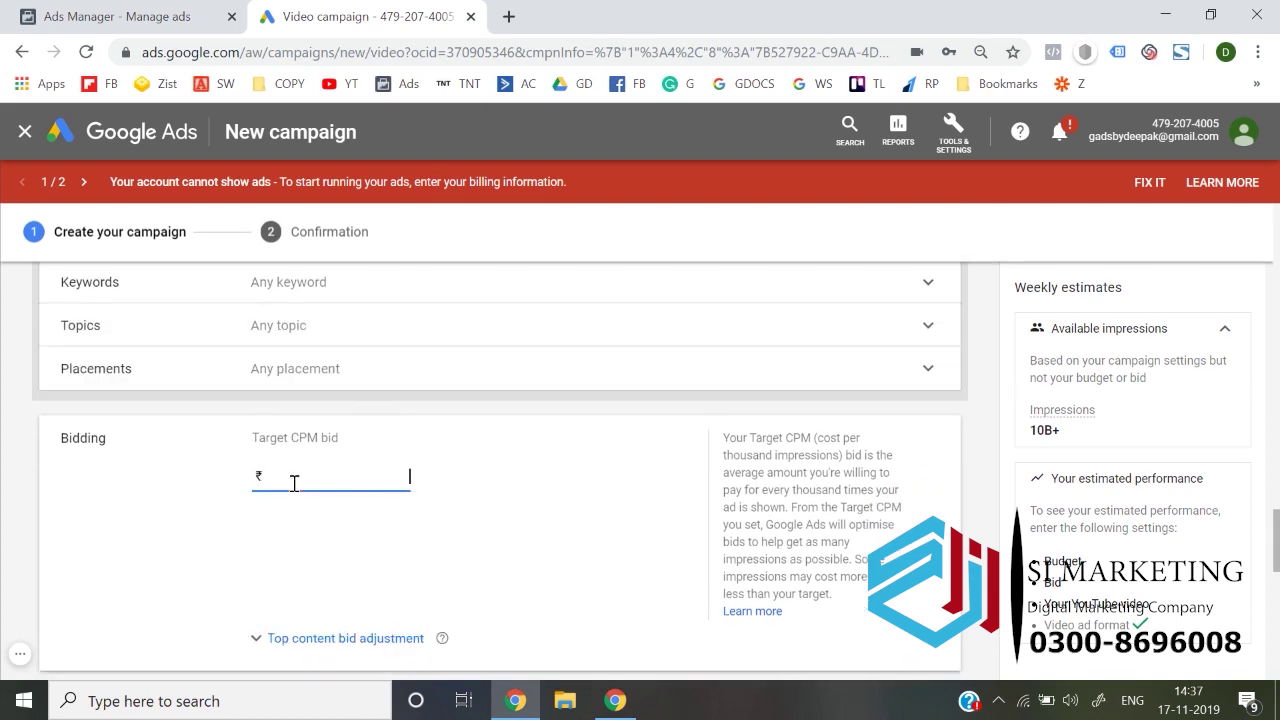
{"action": "type", "text": "200.00"}
{"action": "left_click", "coordinate": [543, 503]}
Step: Examine the top content bid adjustment field and the YouTube video search of the video ad
{"action": "scroll", "coordinate": [548, 500], "scroll_direction": "down", "scroll_amount": 2}
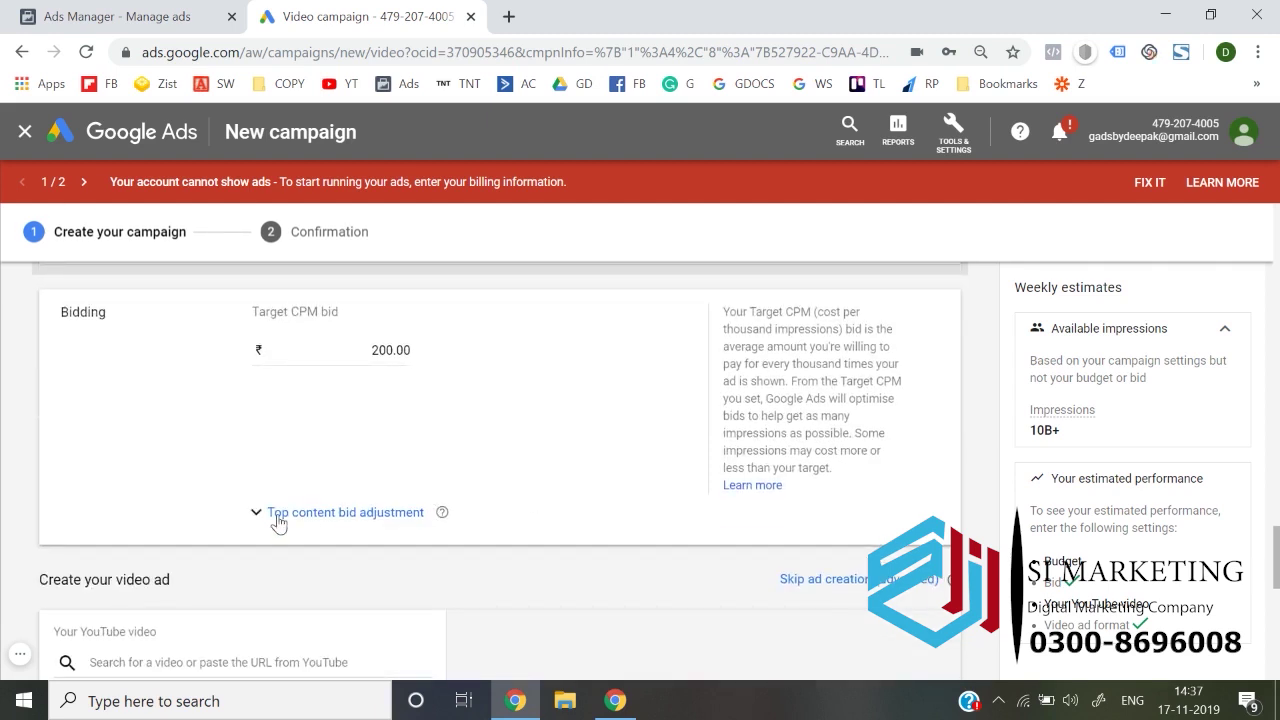
{"action": "left_click", "coordinate": [278, 515]}
{"action": "left_click", "coordinate": [308, 541]}
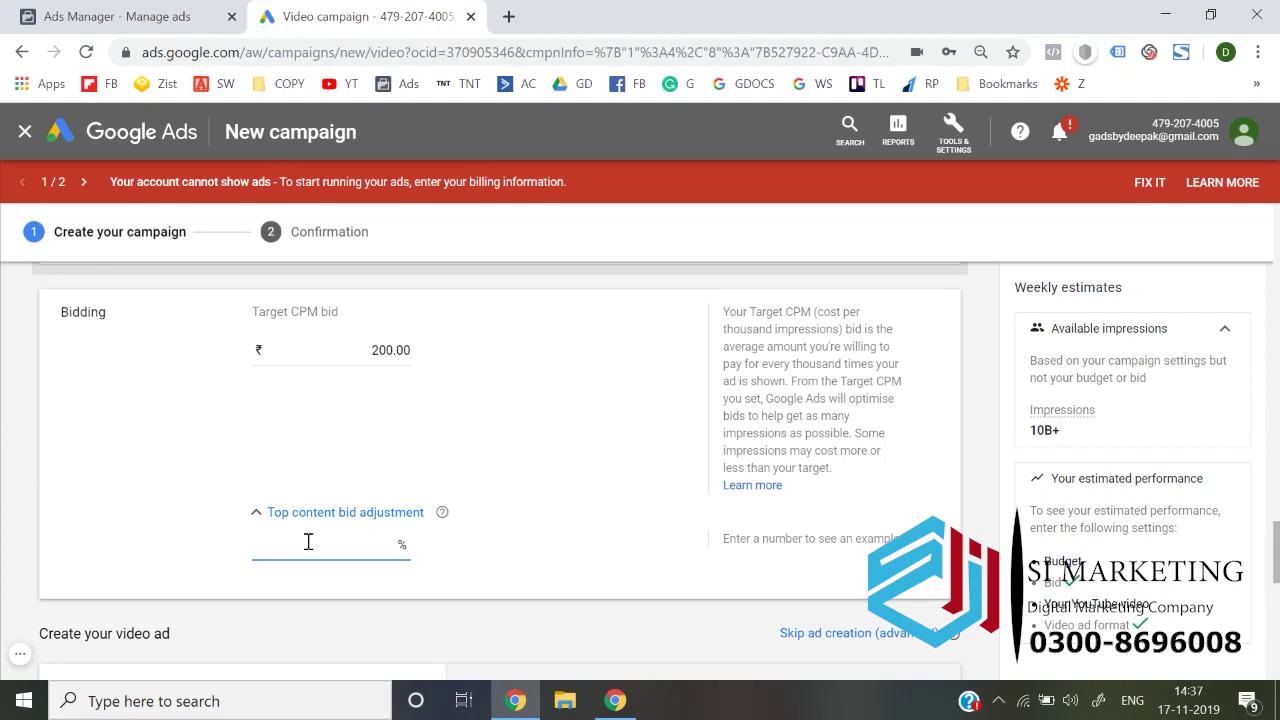
{"action": "scroll", "coordinate": [308, 541], "scroll_direction": "down", "scroll_amount": 3}
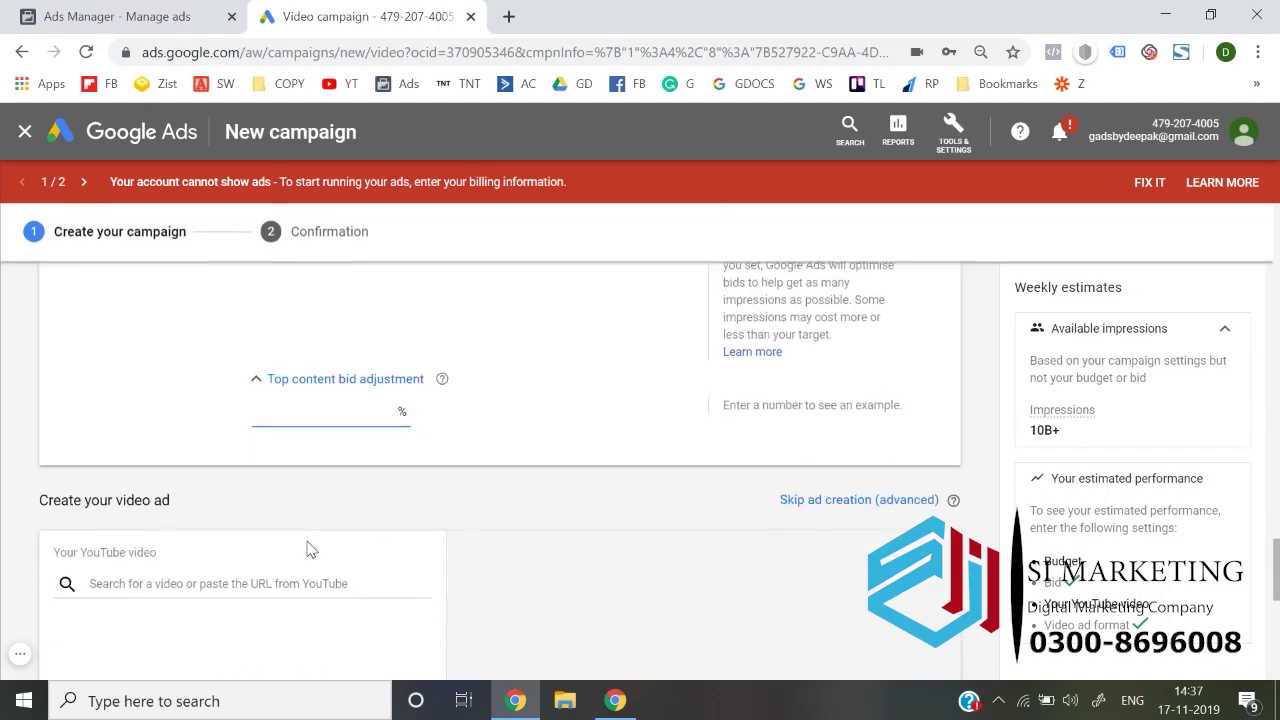
{"action": "left_click", "coordinate": [15, 548]}
{"action": "scroll", "coordinate": [15, 548], "scroll_direction": "down", "scroll_amount": 3}
{"action": "left_click", "coordinate": [189, 422]}
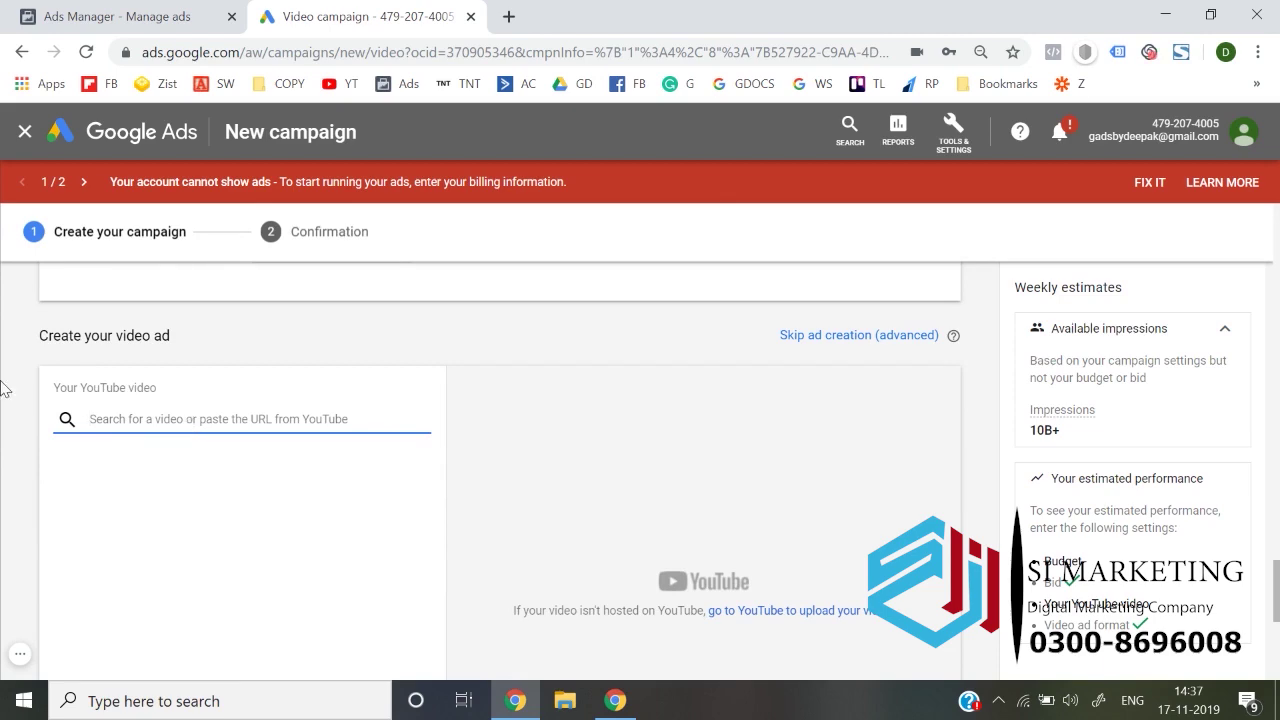
Step: Look back over the non-skippable campaign's settings, from name, budget and networks to content exclusions and ad group targeting
{"action": "scroll", "coordinate": [5, 385], "scroll_direction": "up", "scroll_amount": 10}
{"action": "scroll", "coordinate": [5, 387], "scroll_direction": "up", "scroll_amount": 3}
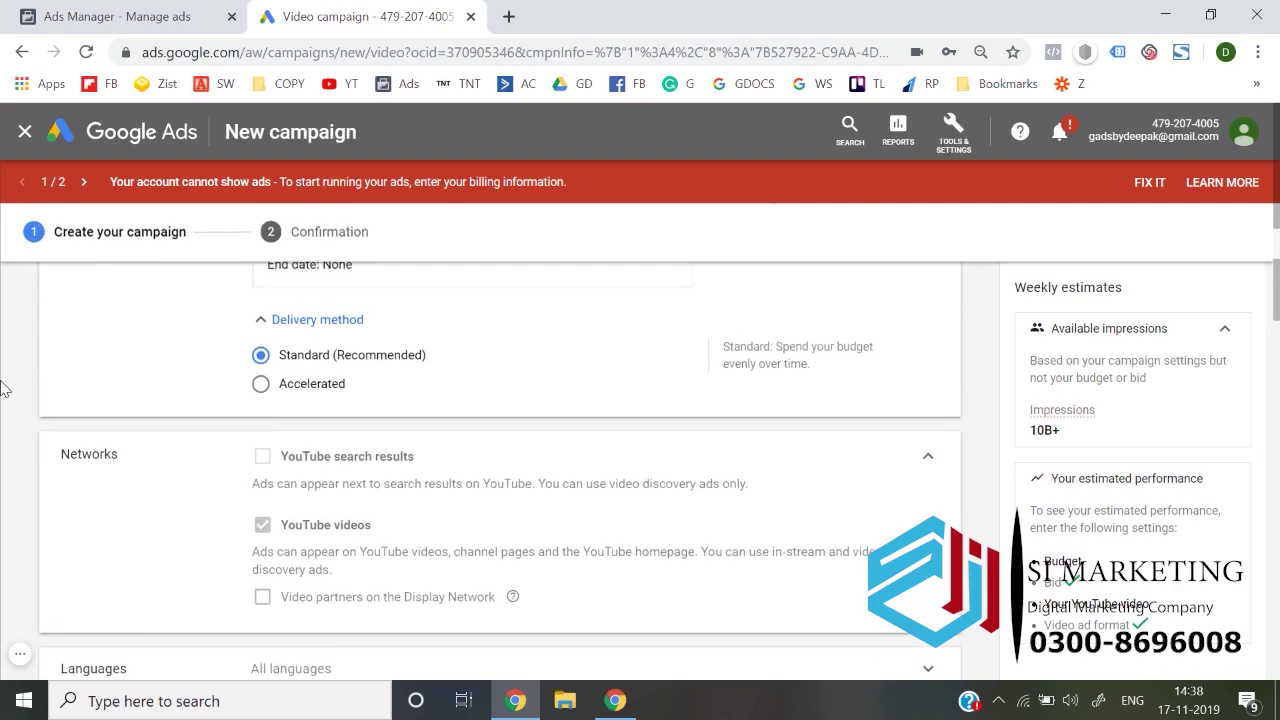
{"action": "scroll", "coordinate": [5, 387], "scroll_direction": "up", "scroll_amount": 6}
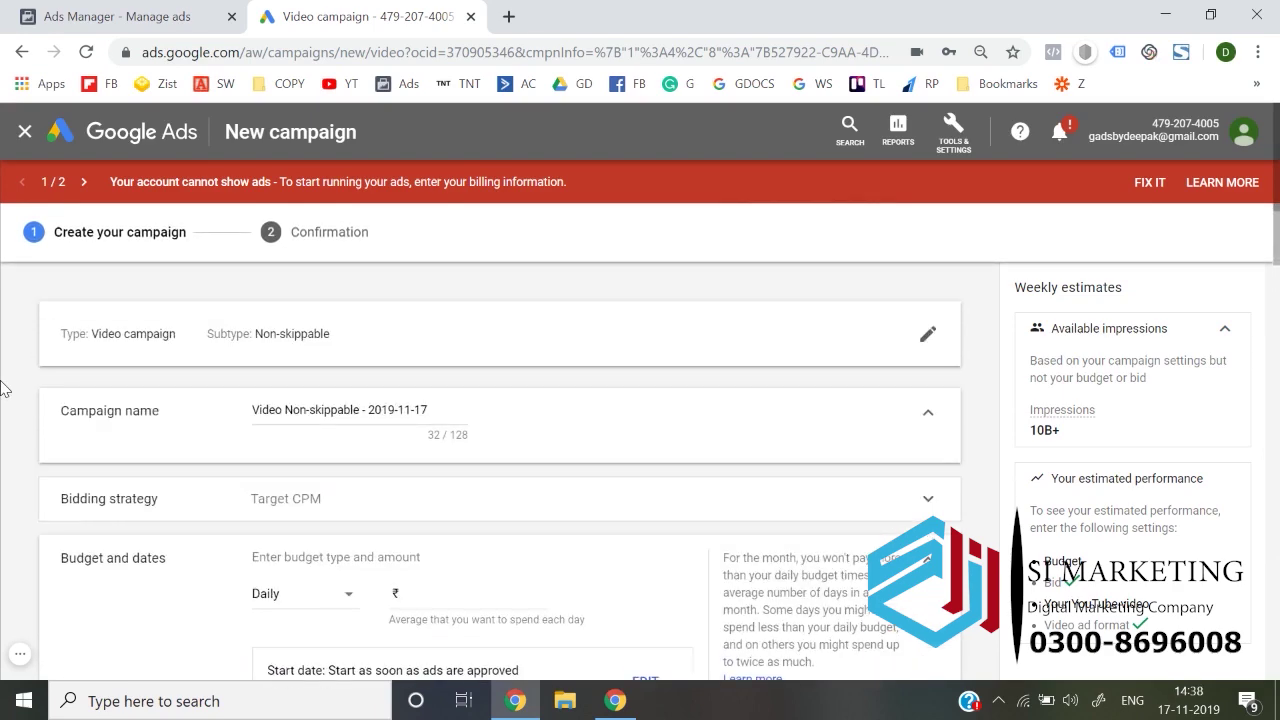
{"action": "scroll", "coordinate": [5, 388], "scroll_direction": "down", "scroll_amount": 15}
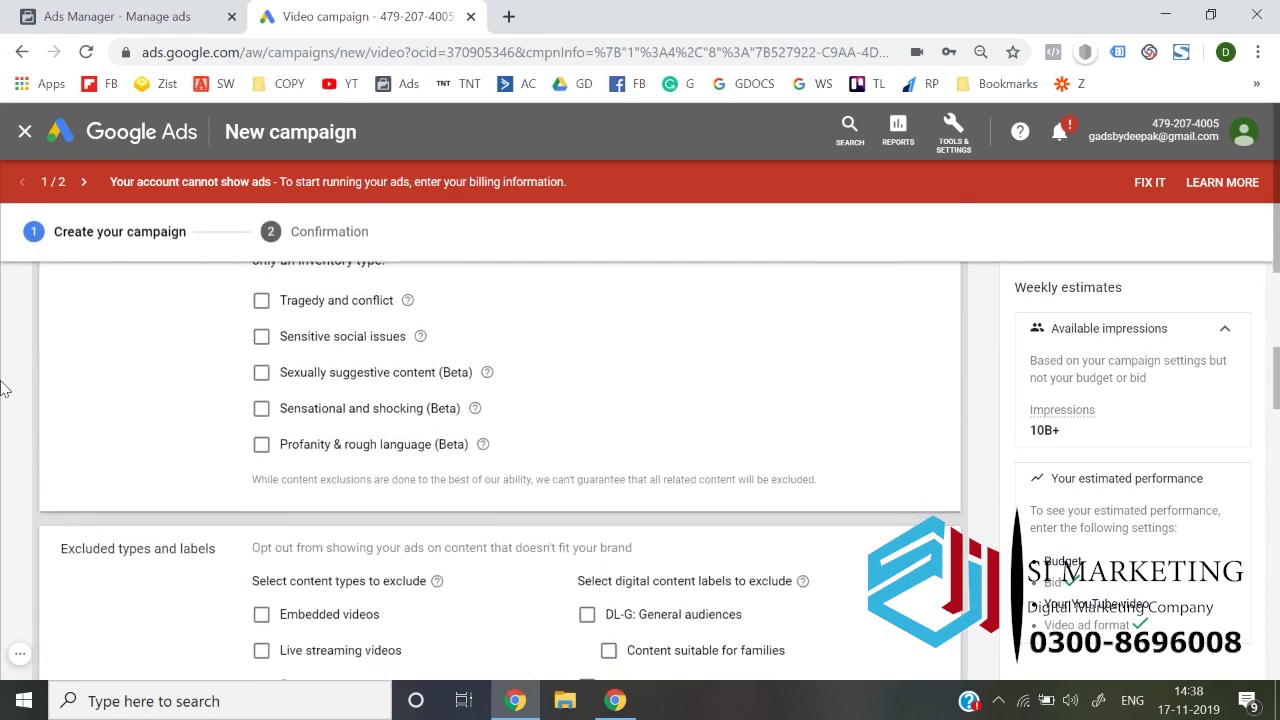
{"action": "scroll", "coordinate": [5, 388], "scroll_direction": "down", "scroll_amount": 8}
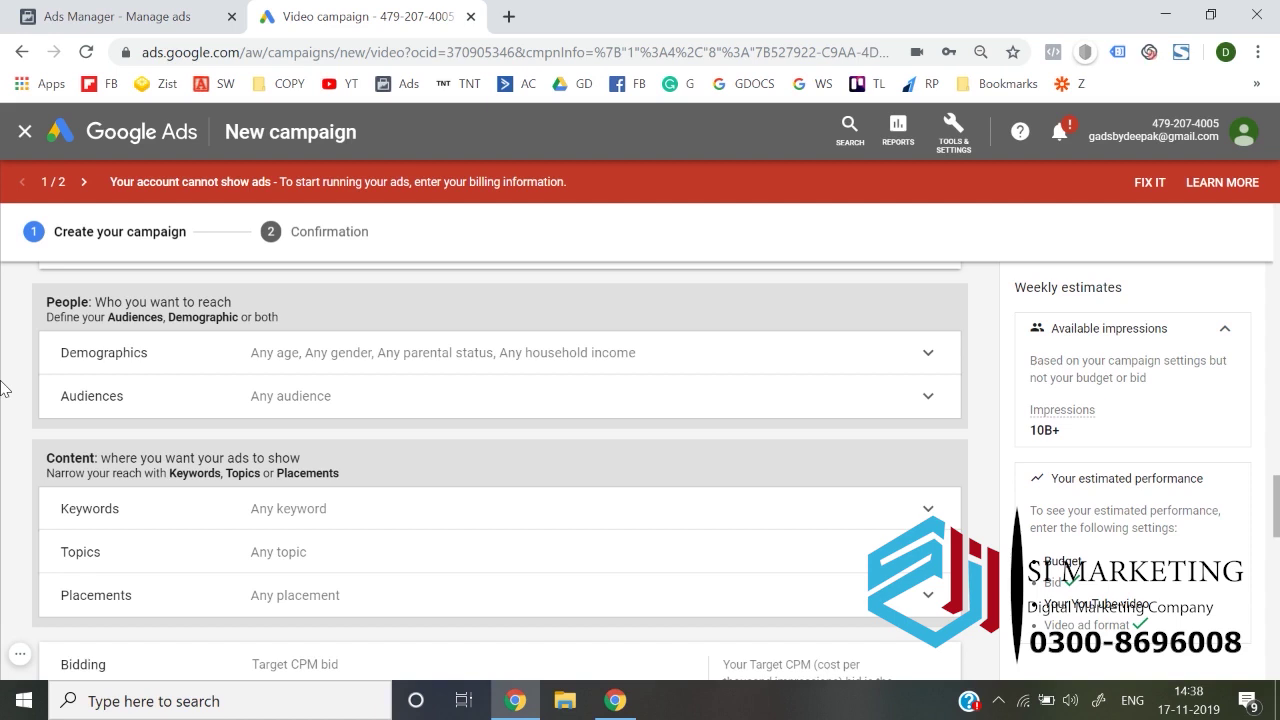
Step: Discard the unsaved non-skippable campaign and start a new Video campaign without a goal's guidance
{"action": "left_click", "coordinate": [25, 136]}
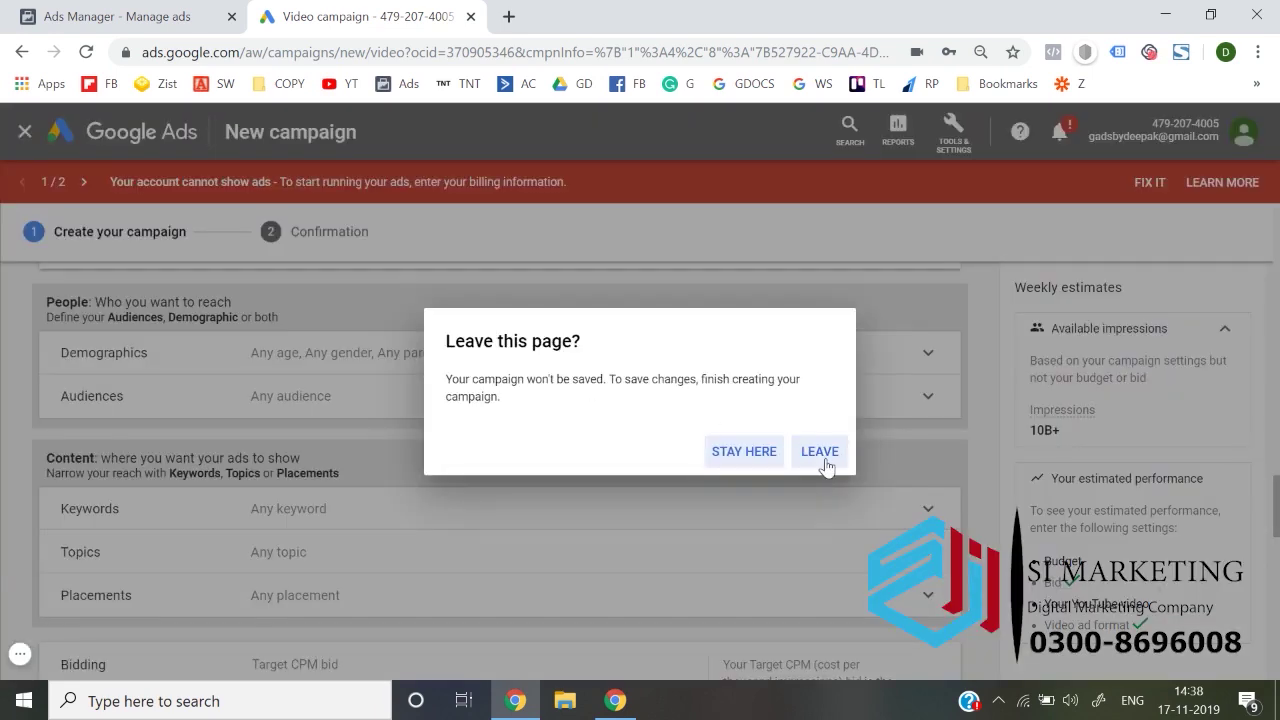
{"action": "left_click", "coordinate": [822, 456]}
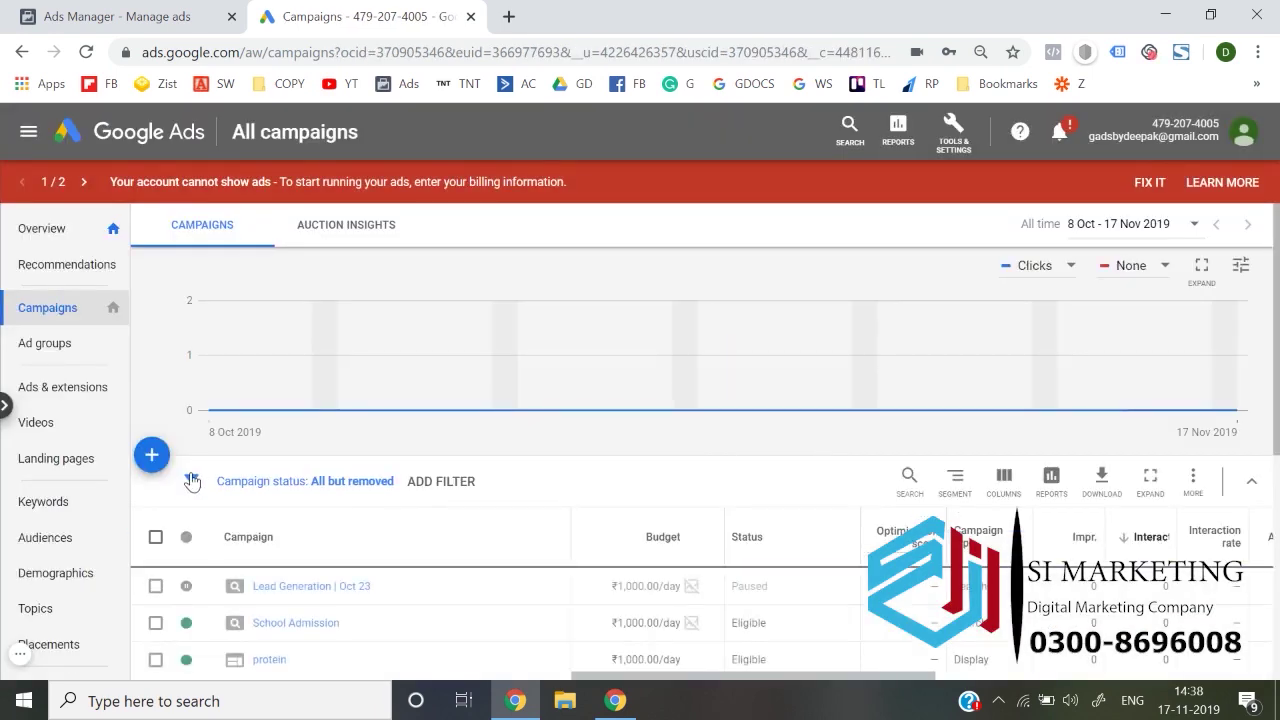
{"action": "left_click", "coordinate": [164, 466]}
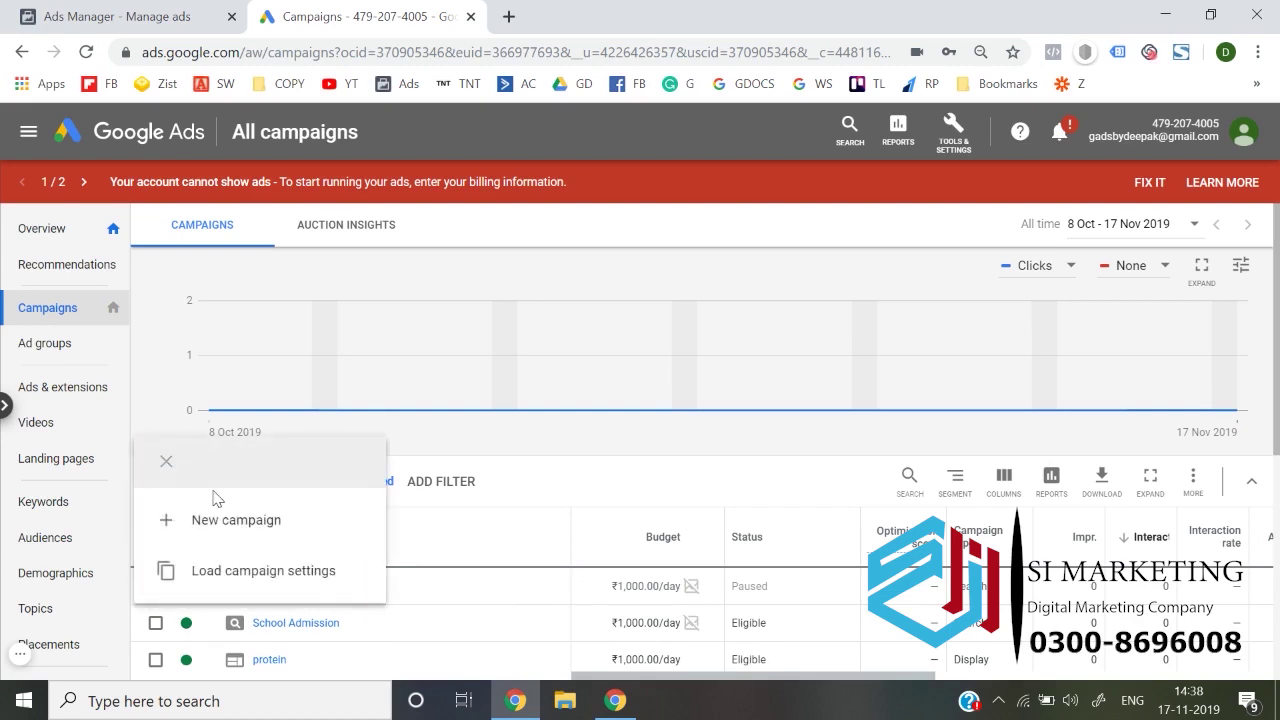
{"action": "left_click", "coordinate": [224, 515]}
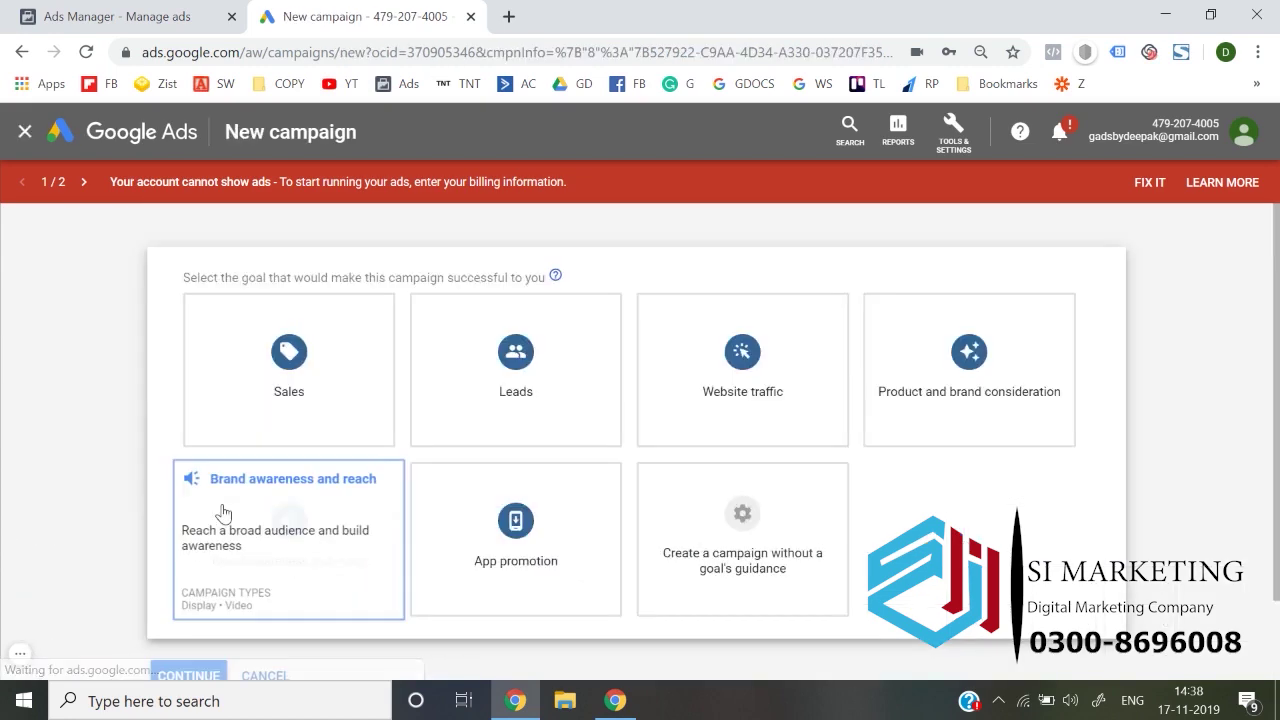
{"action": "left_click", "coordinate": [748, 562]}
{"action": "left_click", "coordinate": [1000, 352]}
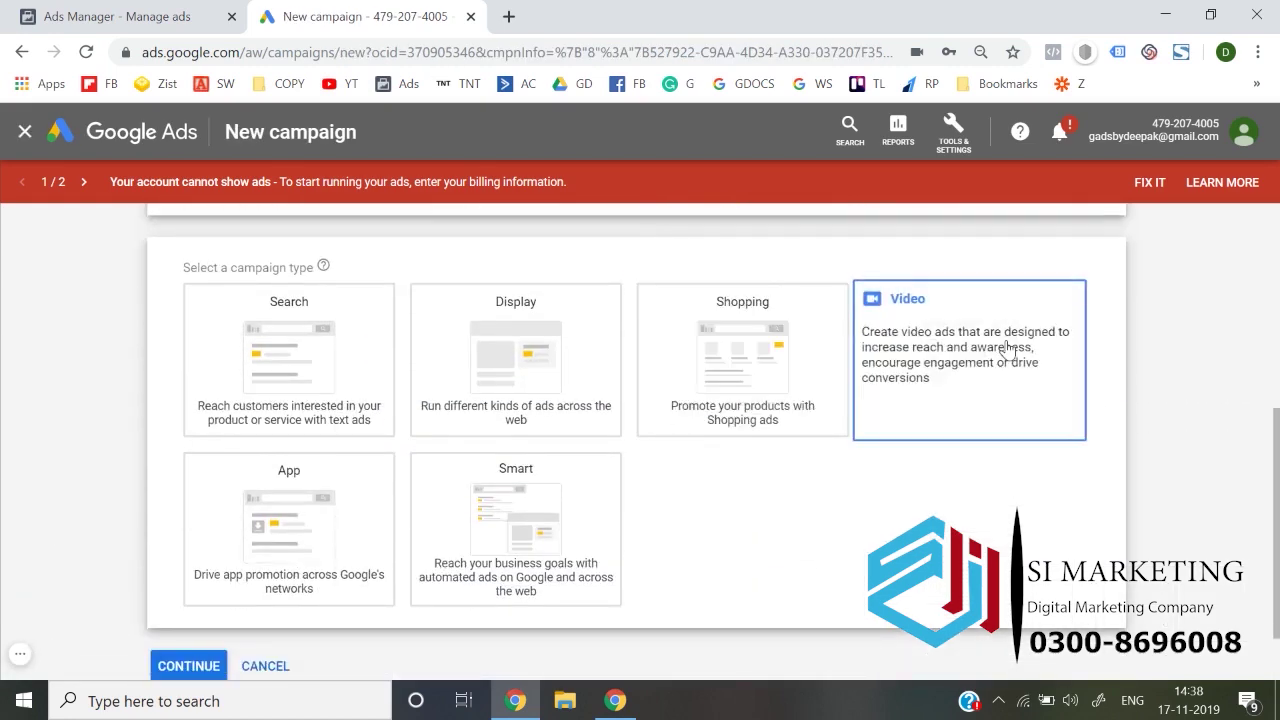
Step: Choose the Outstream campaign subtype and continue to the campaign's settings
{"action": "scroll", "coordinate": [491, 389], "scroll_direction": "down", "scroll_amount": 3}
{"action": "scroll", "coordinate": [491, 386], "scroll_direction": "up", "scroll_amount": 3}
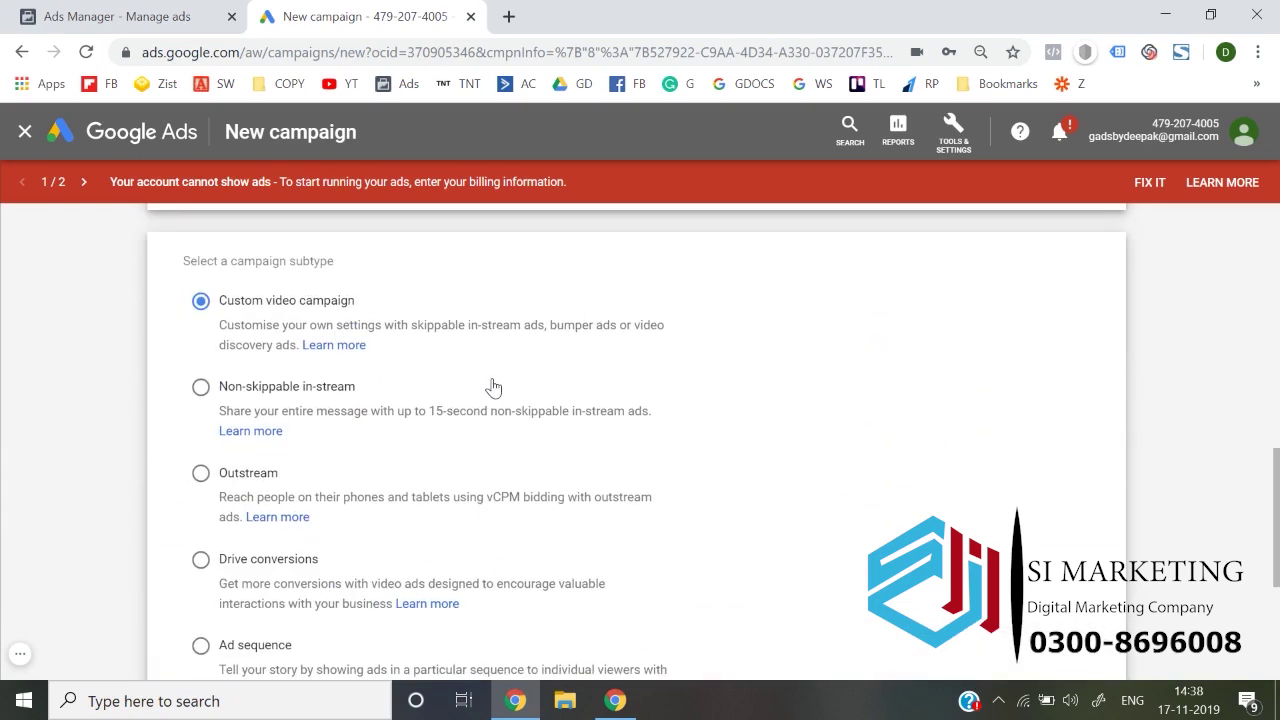
{"action": "left_click", "coordinate": [201, 478]}
{"action": "scroll", "coordinate": [120, 449], "scroll_direction": "down", "scroll_amount": 1}
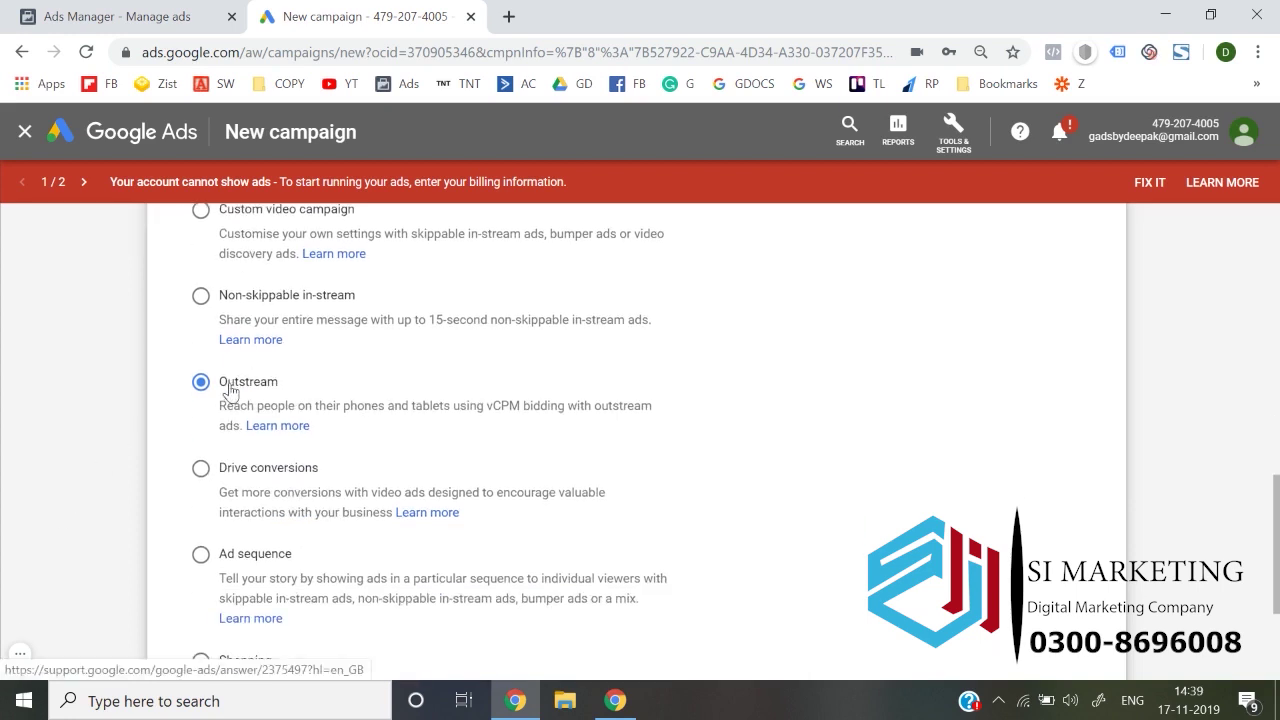
{"action": "scroll", "coordinate": [109, 428], "scroll_direction": "down", "scroll_amount": 3}
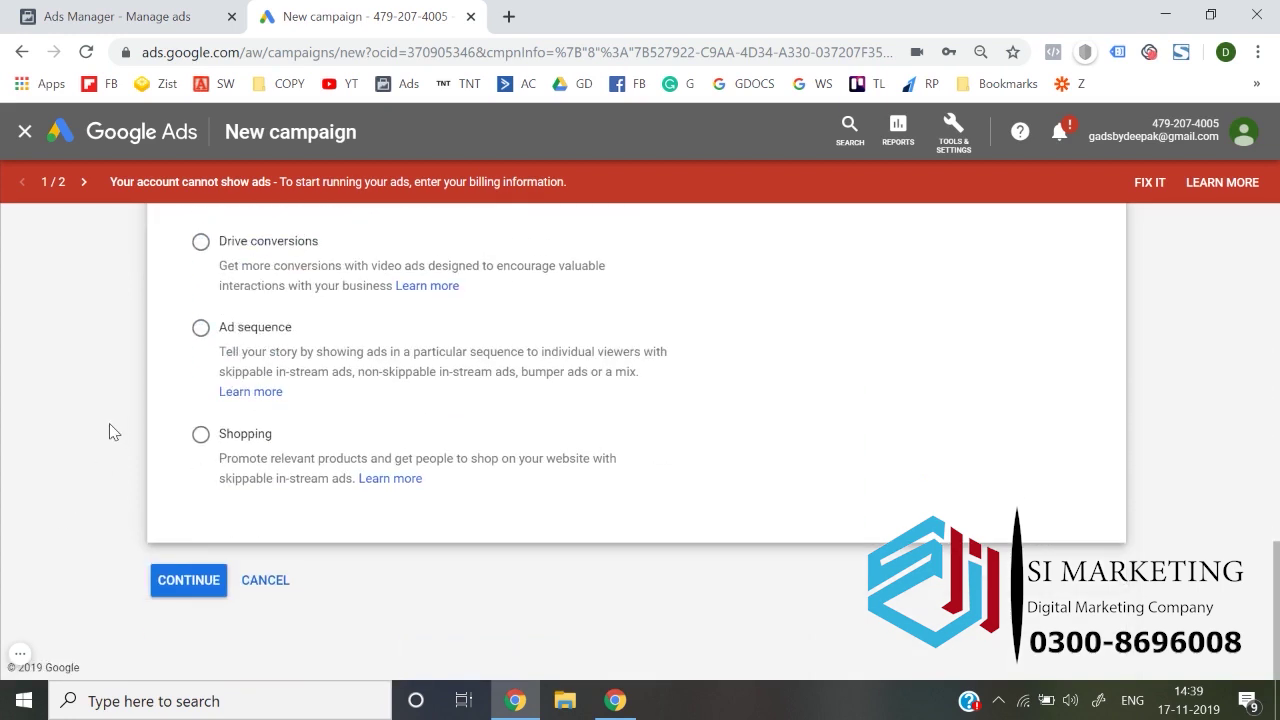
{"action": "left_click", "coordinate": [208, 582]}
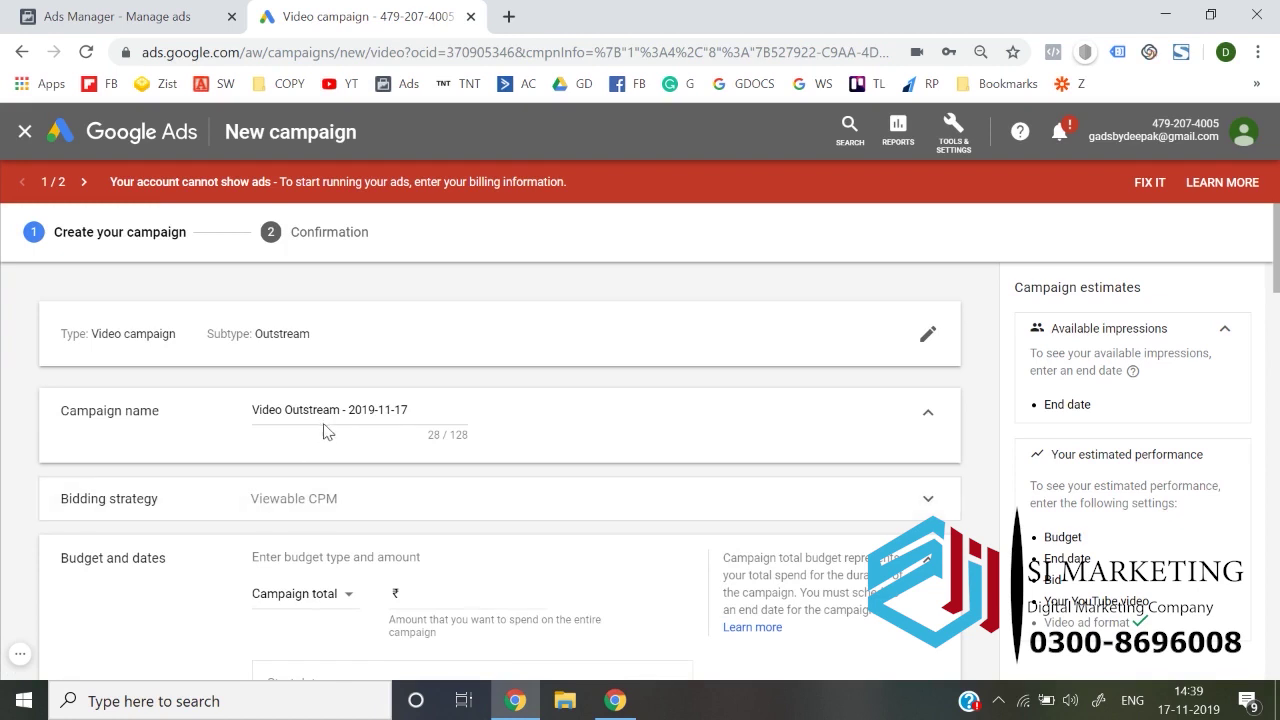
Step: Review the Outstream campaign's bidding strategy, budget and dates, and networks
{"action": "scroll", "coordinate": [326, 416], "scroll_direction": "down", "scroll_amount": 1}
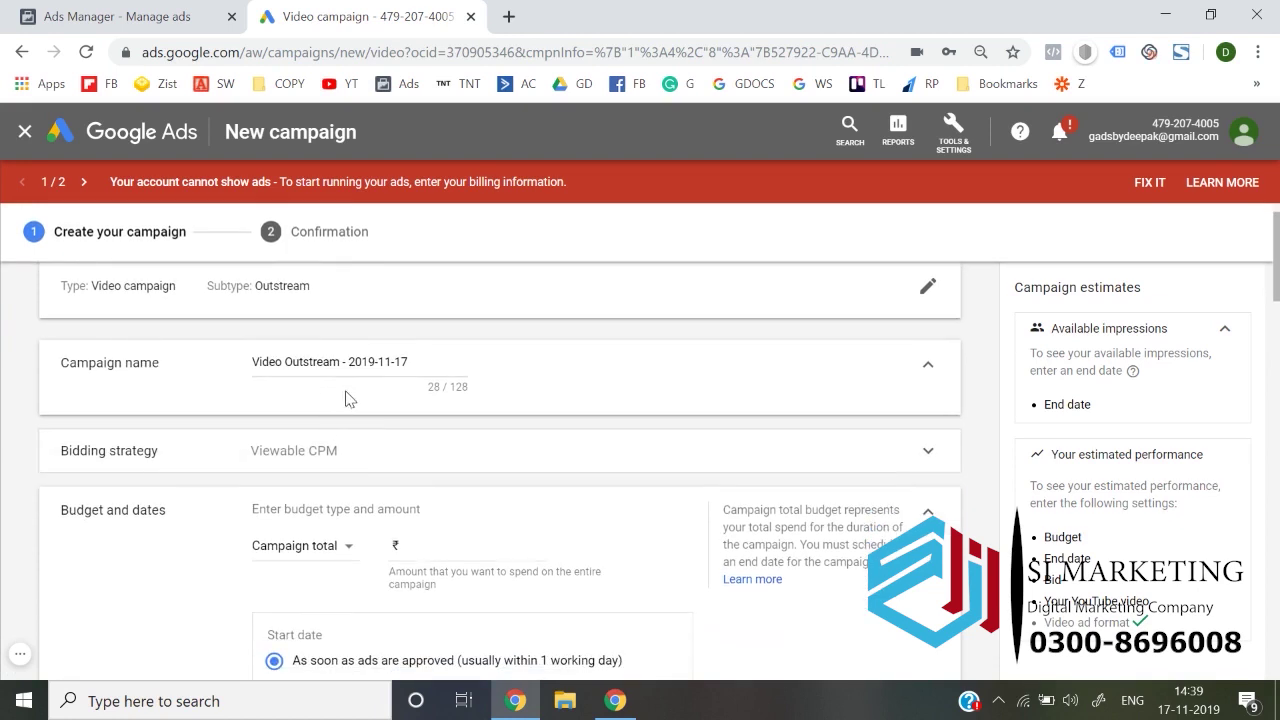
{"action": "left_click", "coordinate": [358, 457]}
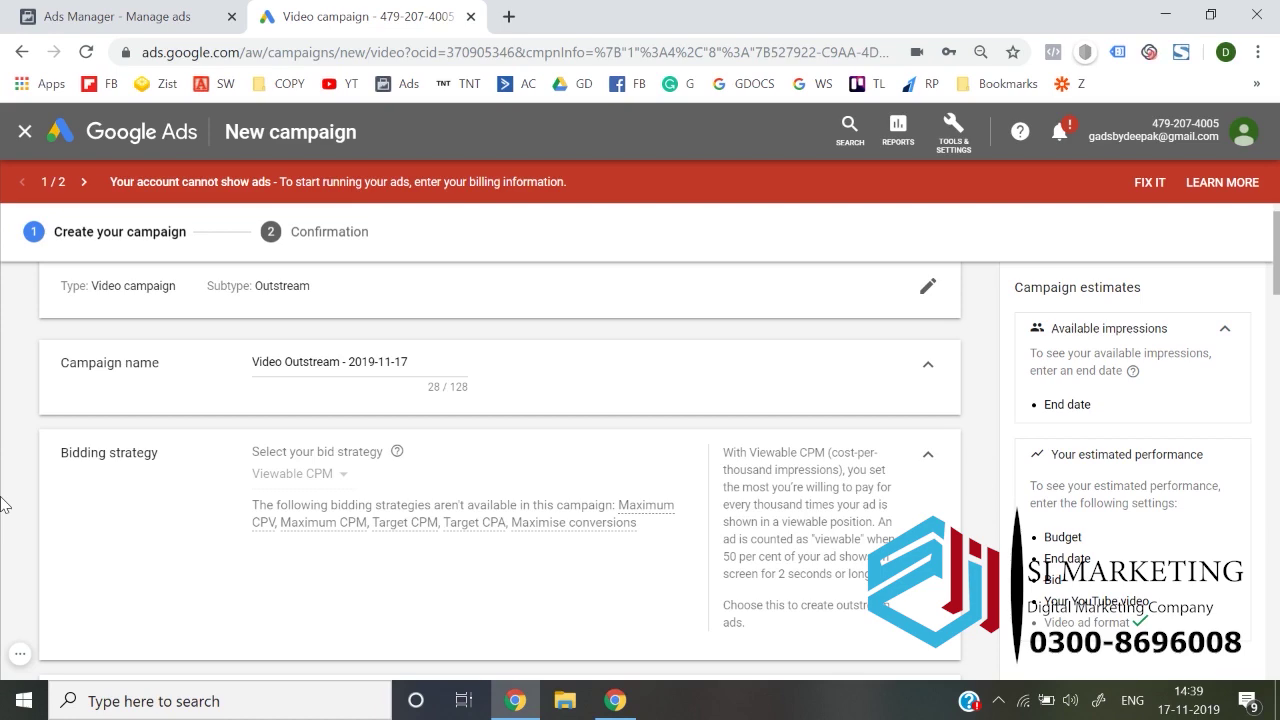
{"action": "scroll", "coordinate": [3, 505], "scroll_direction": "down", "scroll_amount": 3}
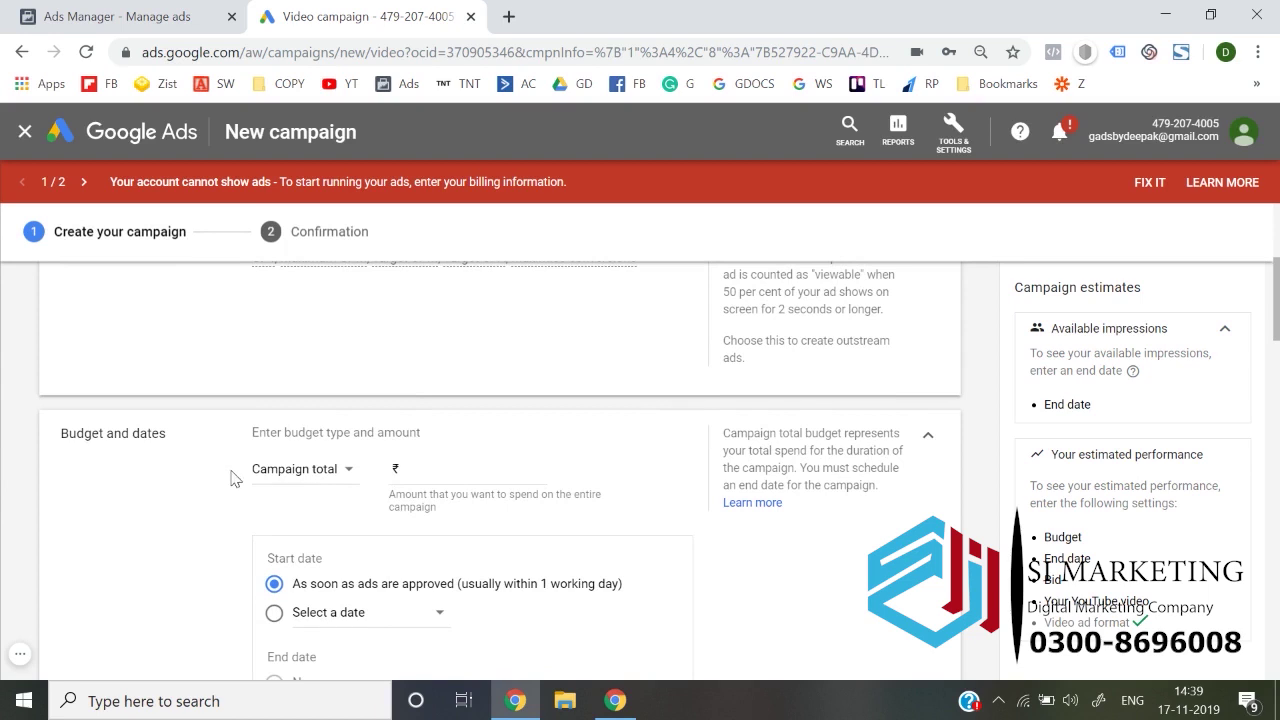
{"action": "scroll", "coordinate": [263, 474], "scroll_direction": "down", "scroll_amount": 2}
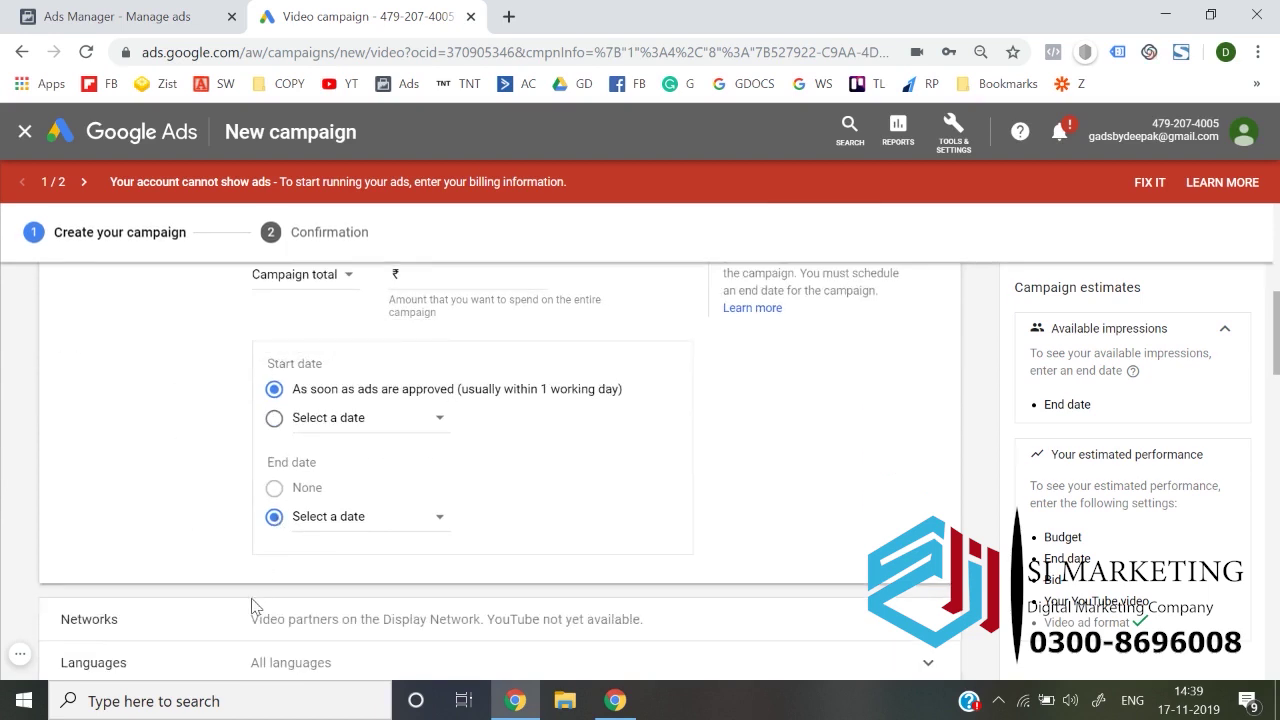
{"action": "scroll", "coordinate": [252, 605], "scroll_direction": "down", "scroll_amount": 2}
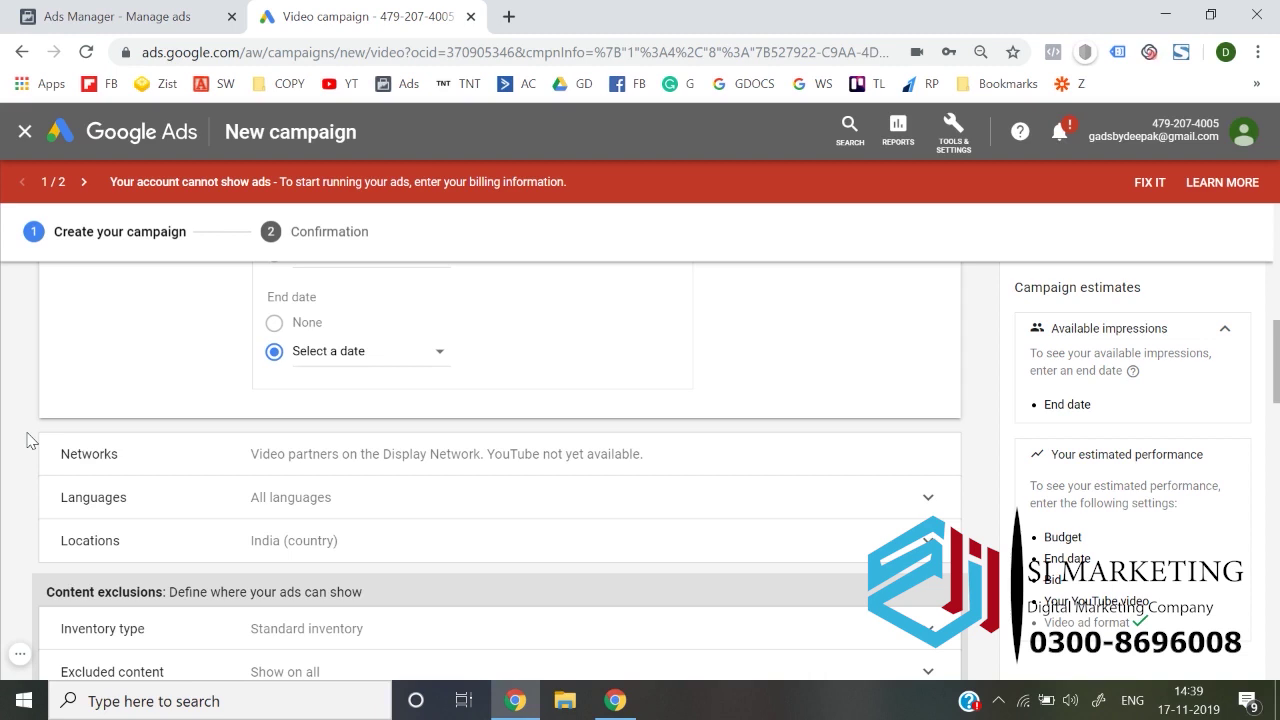
Step: Review the Outstream campaign's content exclusions, additional settings, ad group targeting, Viewable CPM bid and YouTube video field
{"action": "scroll", "coordinate": [27, 440], "scroll_direction": "down", "scroll_amount": 2}
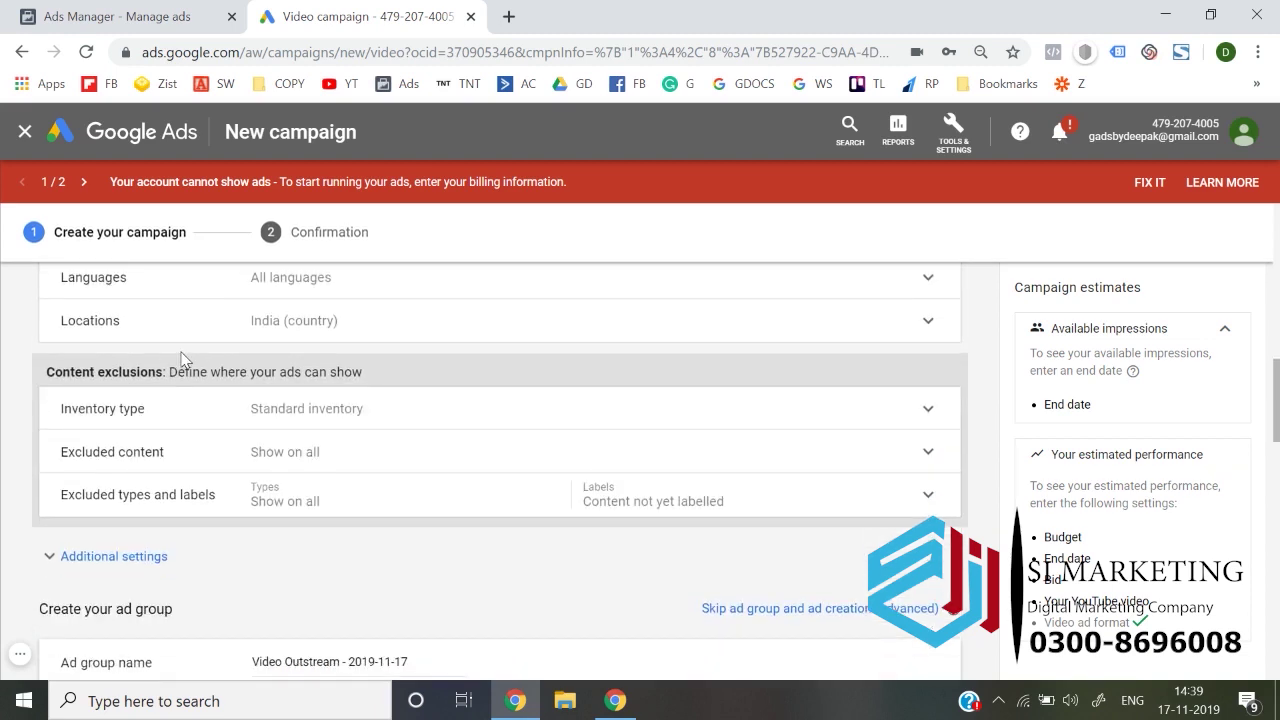
{"action": "left_click", "coordinate": [133, 558]}
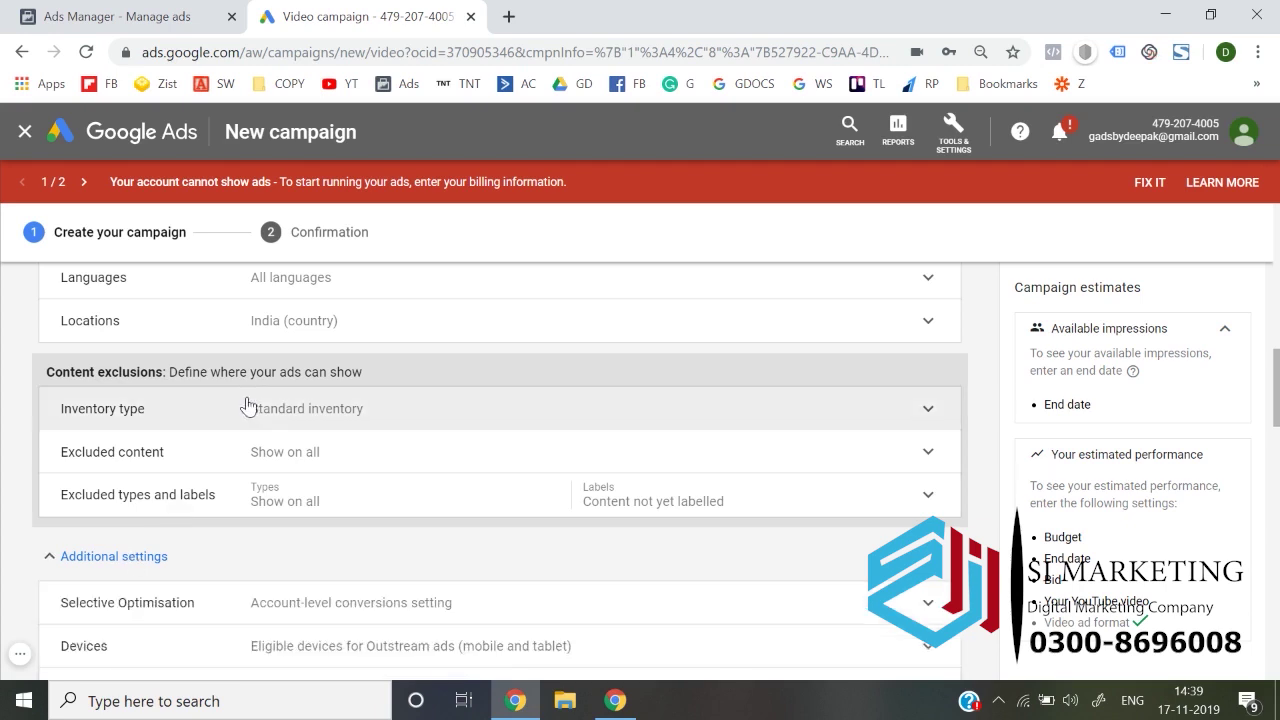
{"action": "scroll", "coordinate": [257, 415], "scroll_direction": "down", "scroll_amount": 1}
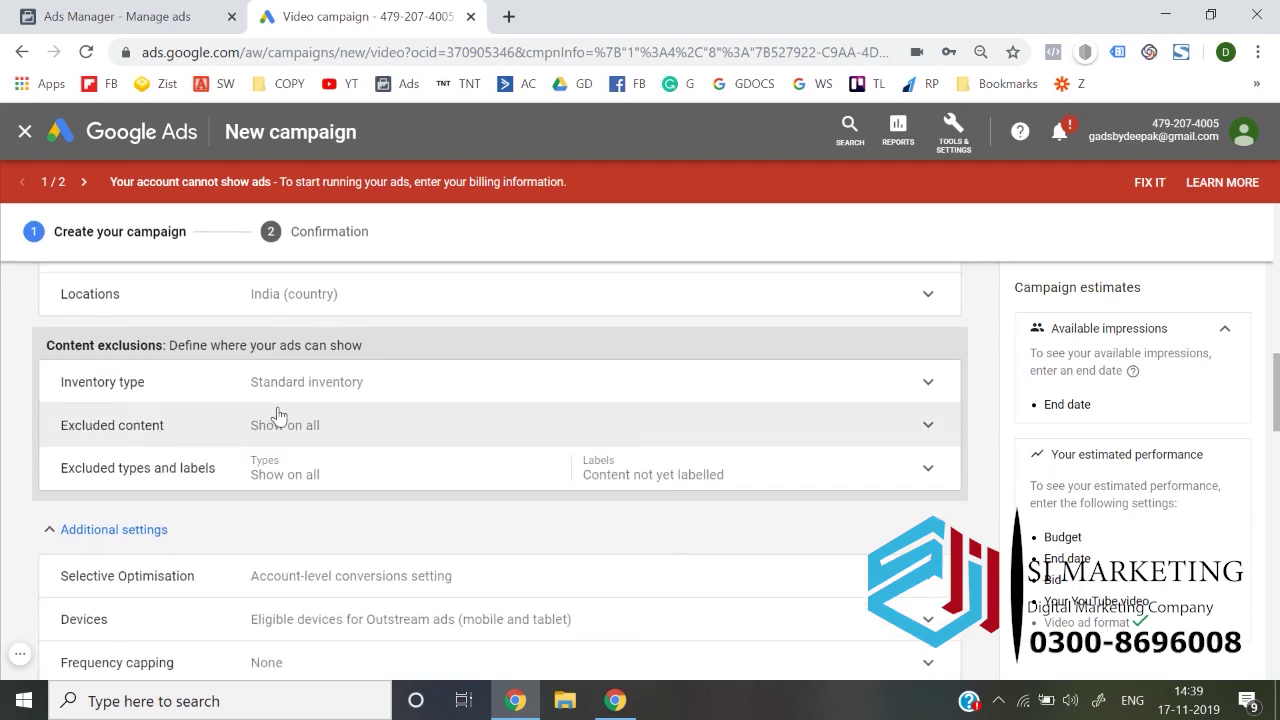
{"action": "scroll", "coordinate": [274, 417], "scroll_direction": "down", "scroll_amount": 1}
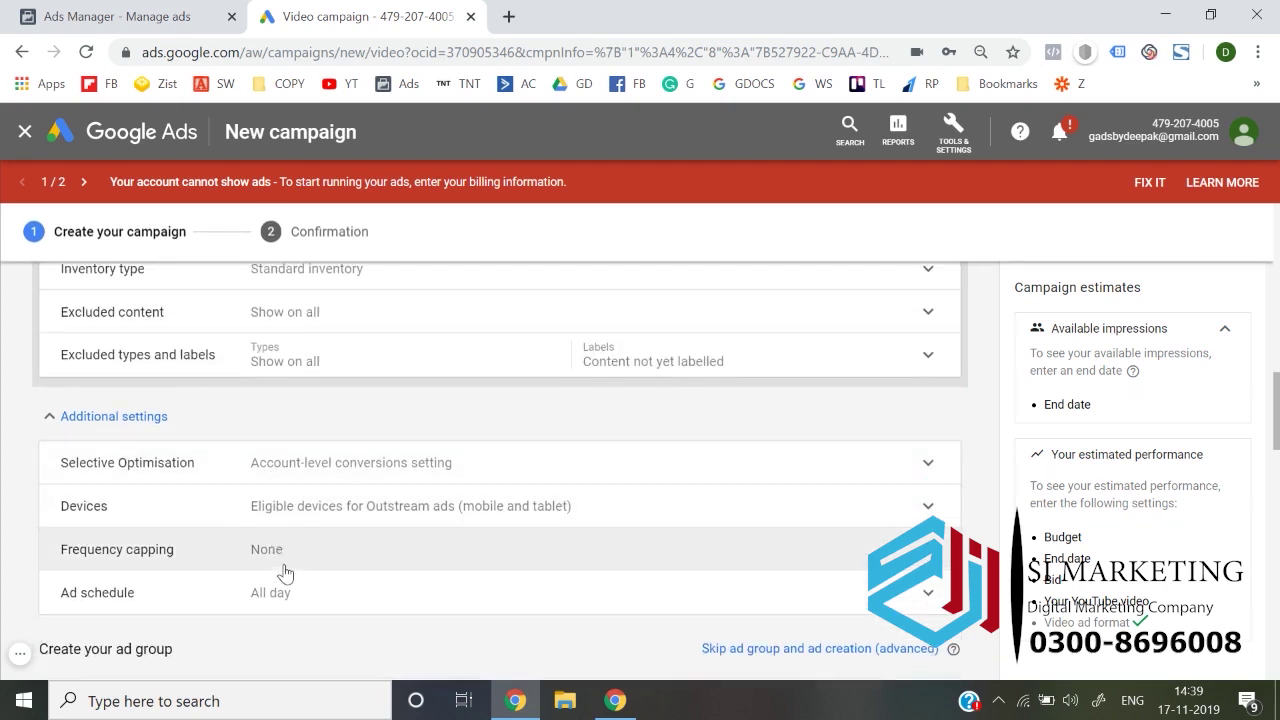
{"action": "scroll", "coordinate": [283, 571], "scroll_direction": "down", "scroll_amount": 3}
{"action": "scroll", "coordinate": [285, 575], "scroll_direction": "down", "scroll_amount": 2}
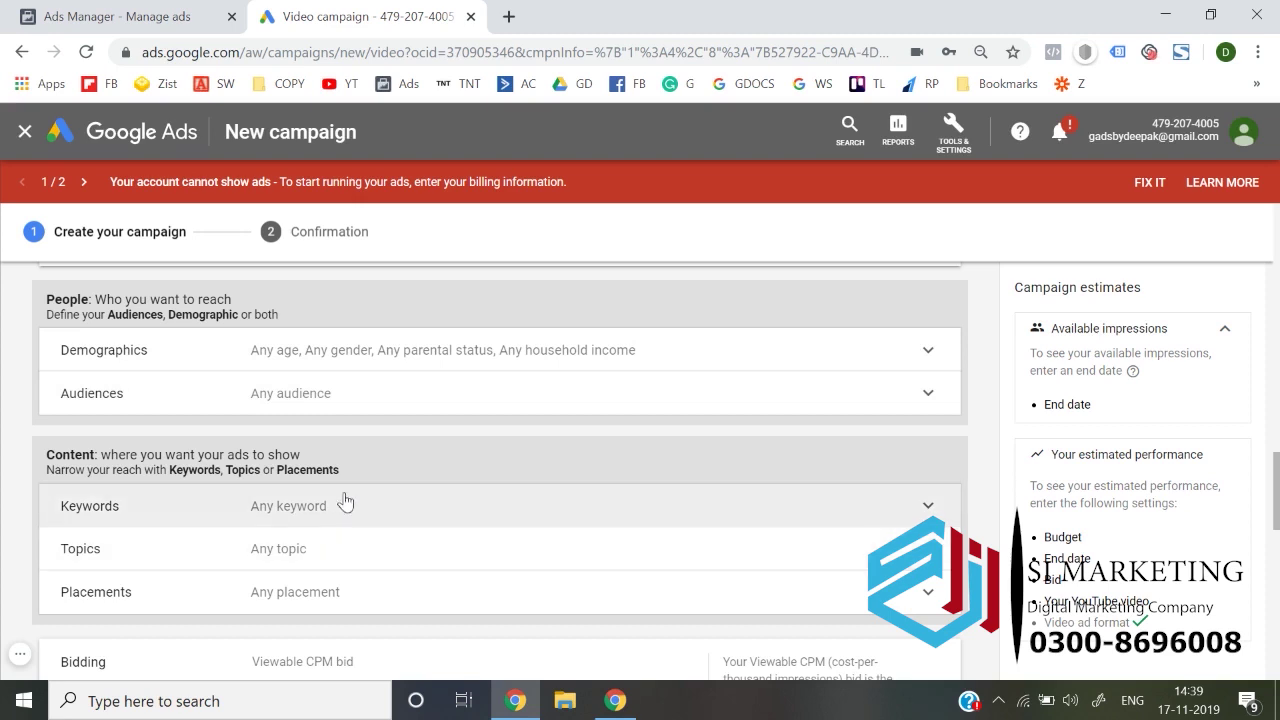
{"action": "scroll", "coordinate": [352, 490], "scroll_direction": "down", "scroll_amount": 1}
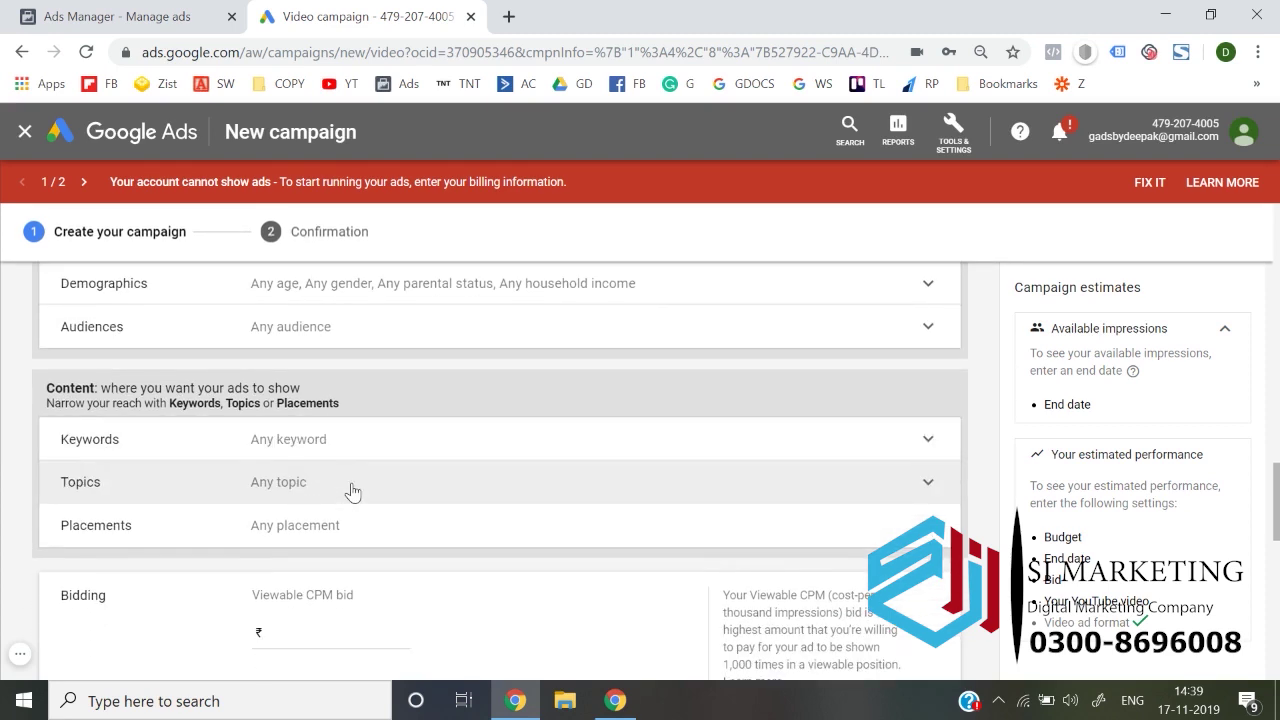
{"action": "scroll", "coordinate": [352, 490], "scroll_direction": "down", "scroll_amount": 4}
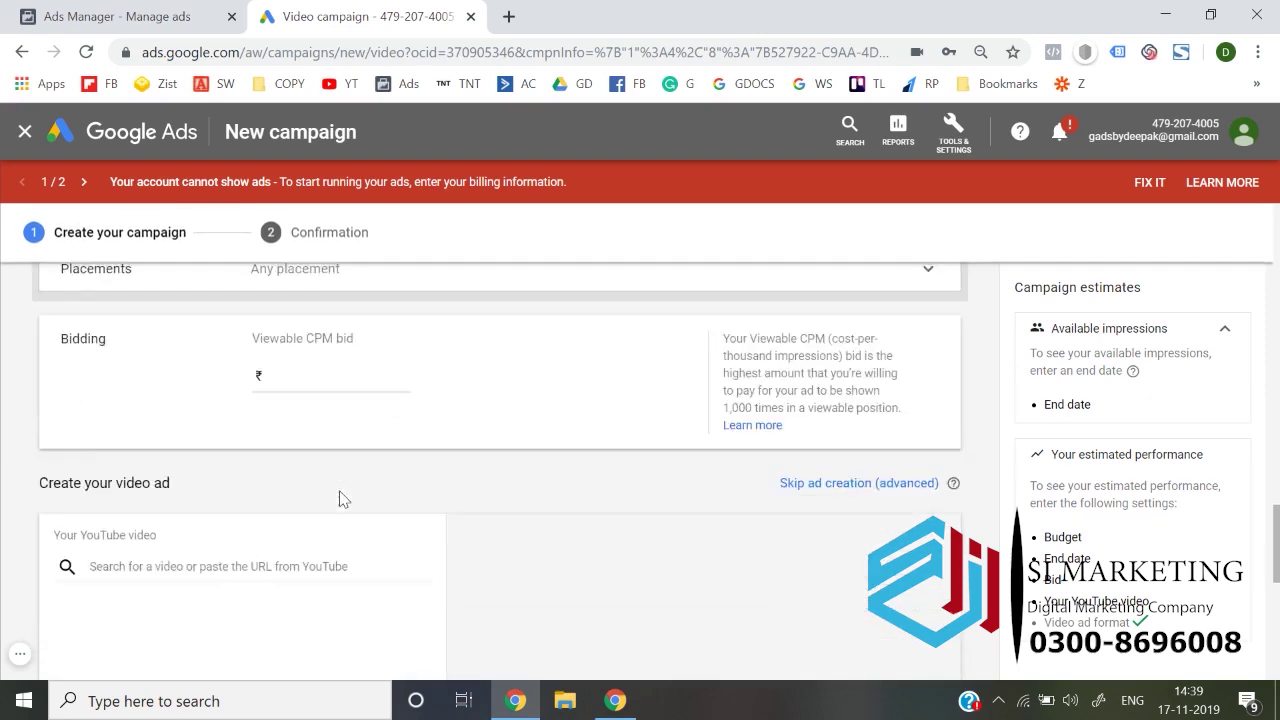
{"action": "left_click", "coordinate": [228, 410]}
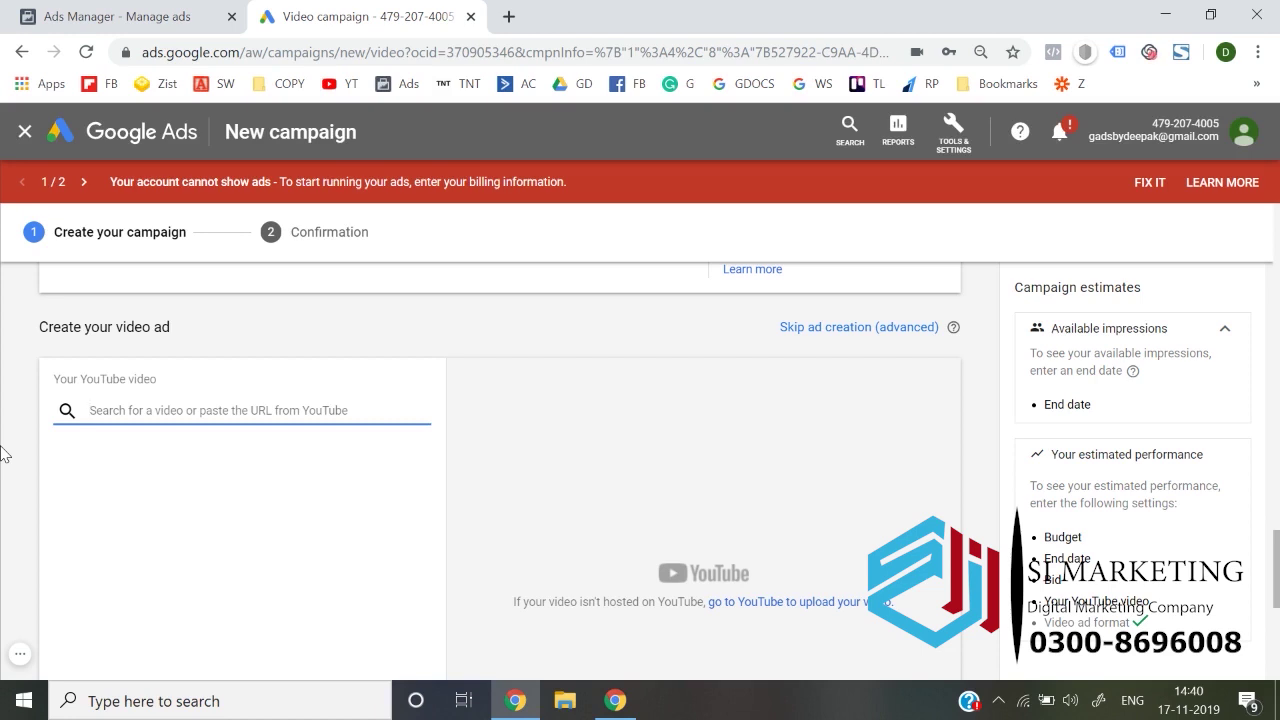
Step: Discard the unsaved Outstream campaign and start a new Video campaign without a goal's guidance
{"action": "left_click", "coordinate": [24, 138]}
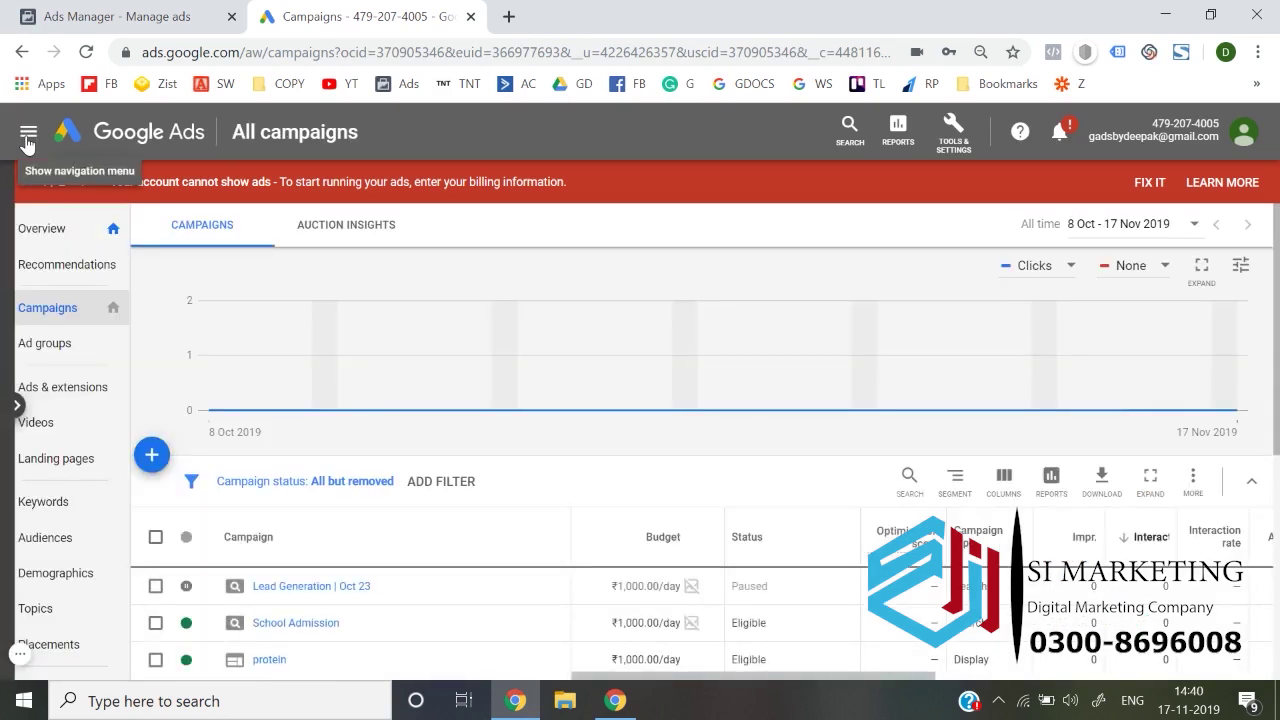
{"action": "scroll", "coordinate": [491, 436], "scroll_direction": "down", "scroll_amount": 1}
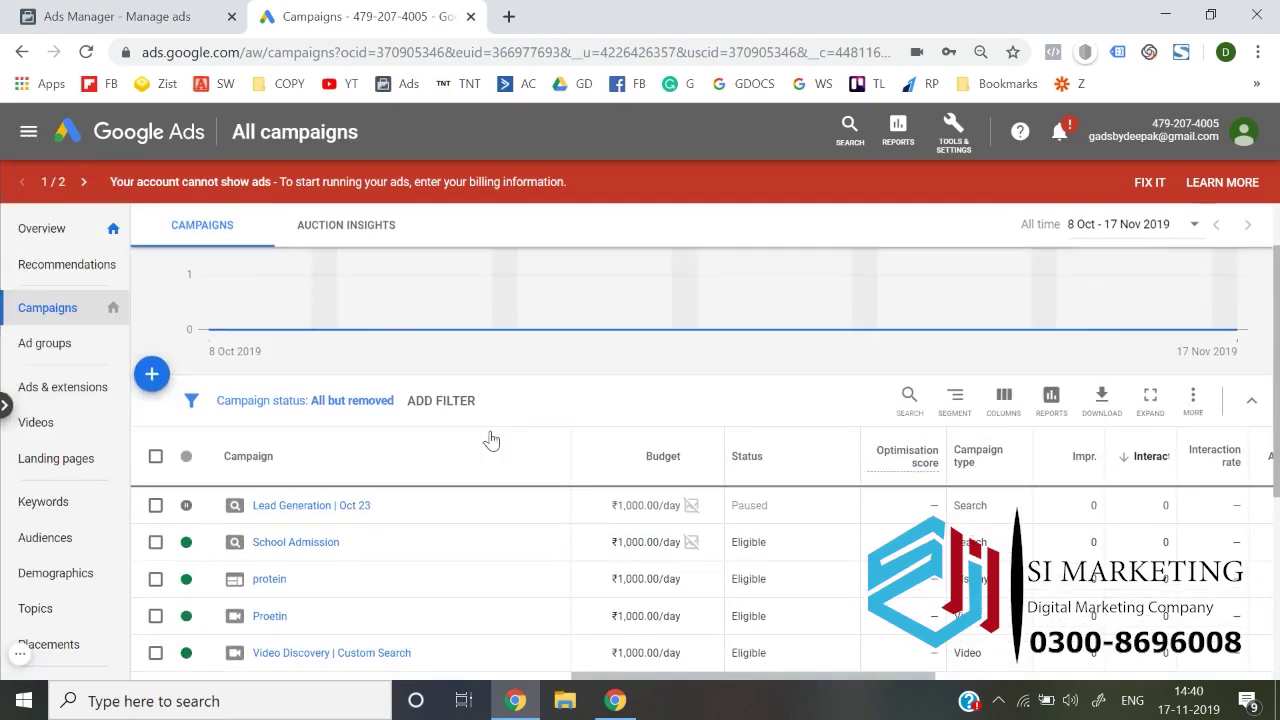
{"action": "left_click", "coordinate": [152, 375]}
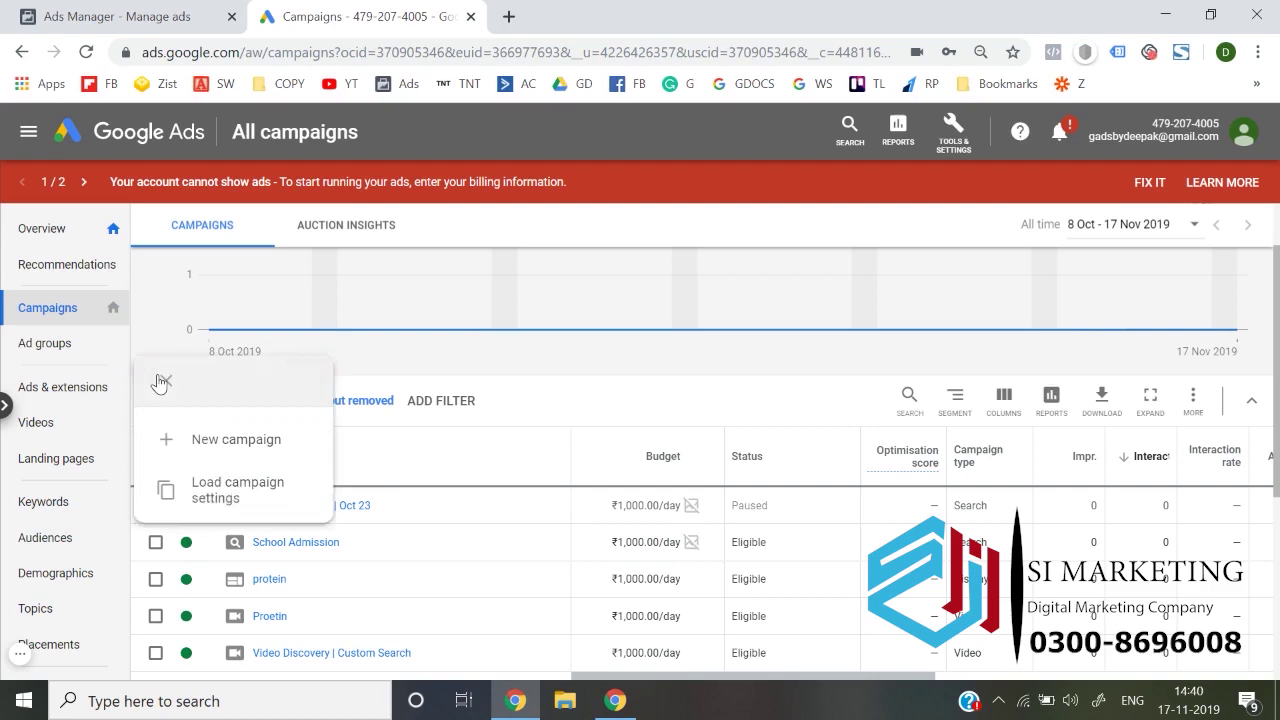
{"action": "left_click", "coordinate": [248, 444]}
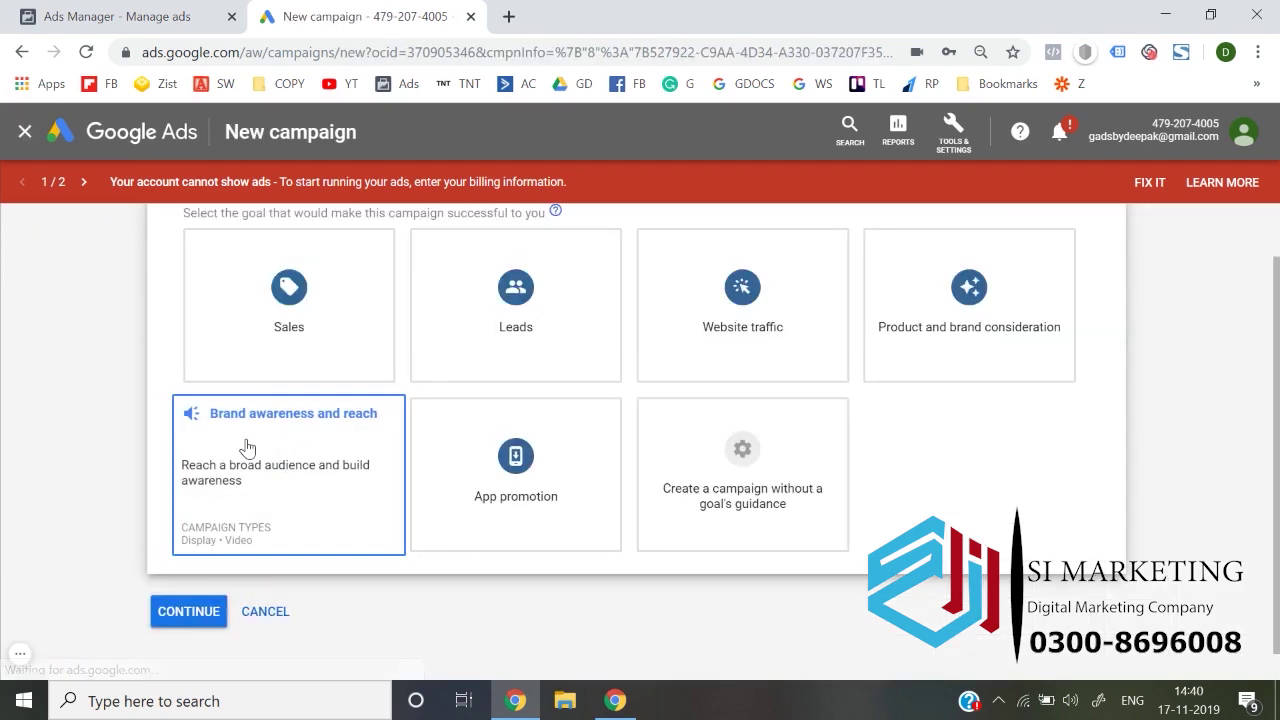
{"action": "left_click", "coordinate": [771, 500]}
{"action": "left_click", "coordinate": [965, 355]}
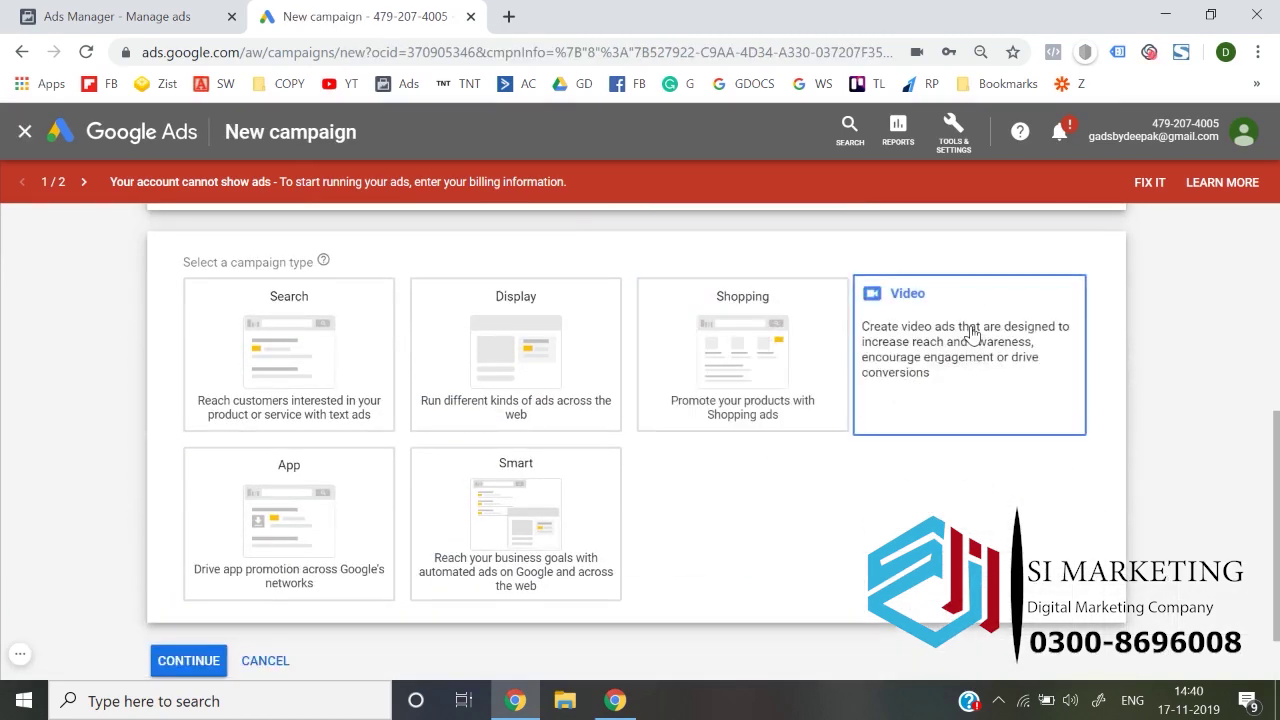
Step: Choose the Drive conversions campaign subtype and continue to the campaign's settings
{"action": "scroll", "coordinate": [116, 427], "scroll_direction": "down", "scroll_amount": 2}
{"action": "scroll", "coordinate": [116, 427], "scroll_direction": "up", "scroll_amount": 1}
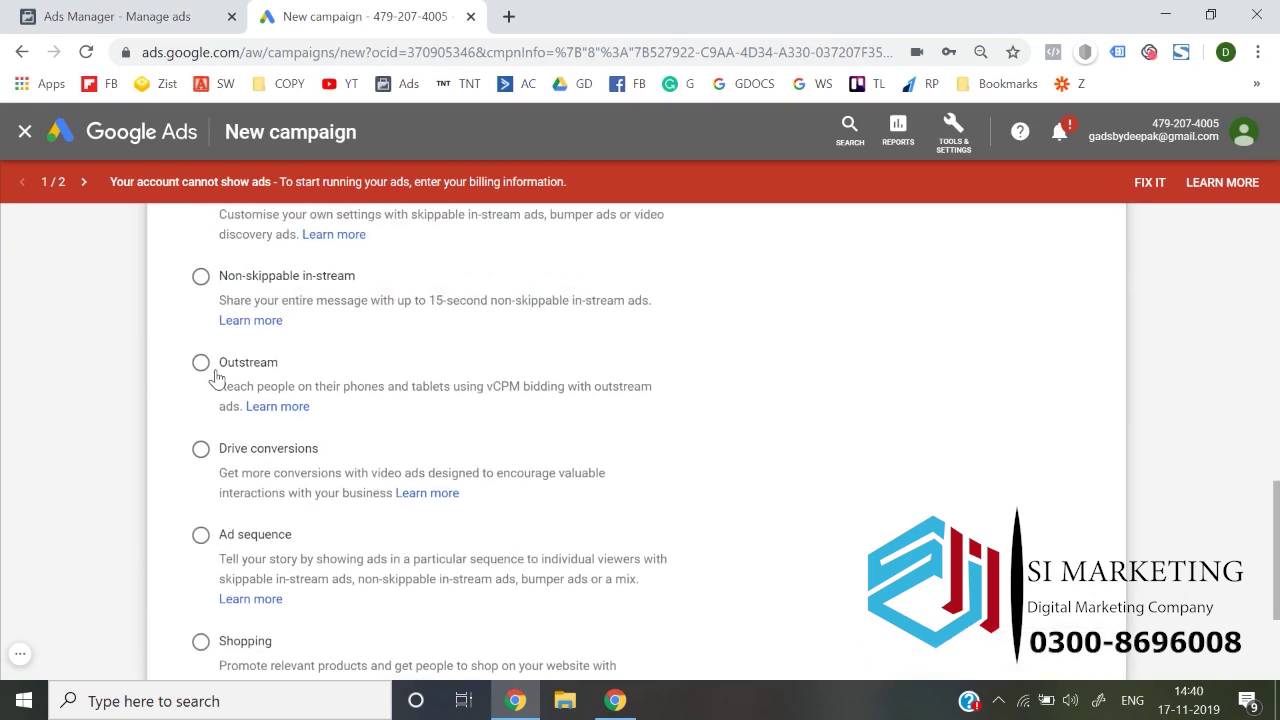
{"action": "left_click", "coordinate": [224, 472]}
{"action": "scroll", "coordinate": [108, 473], "scroll_direction": "down", "scroll_amount": 1}
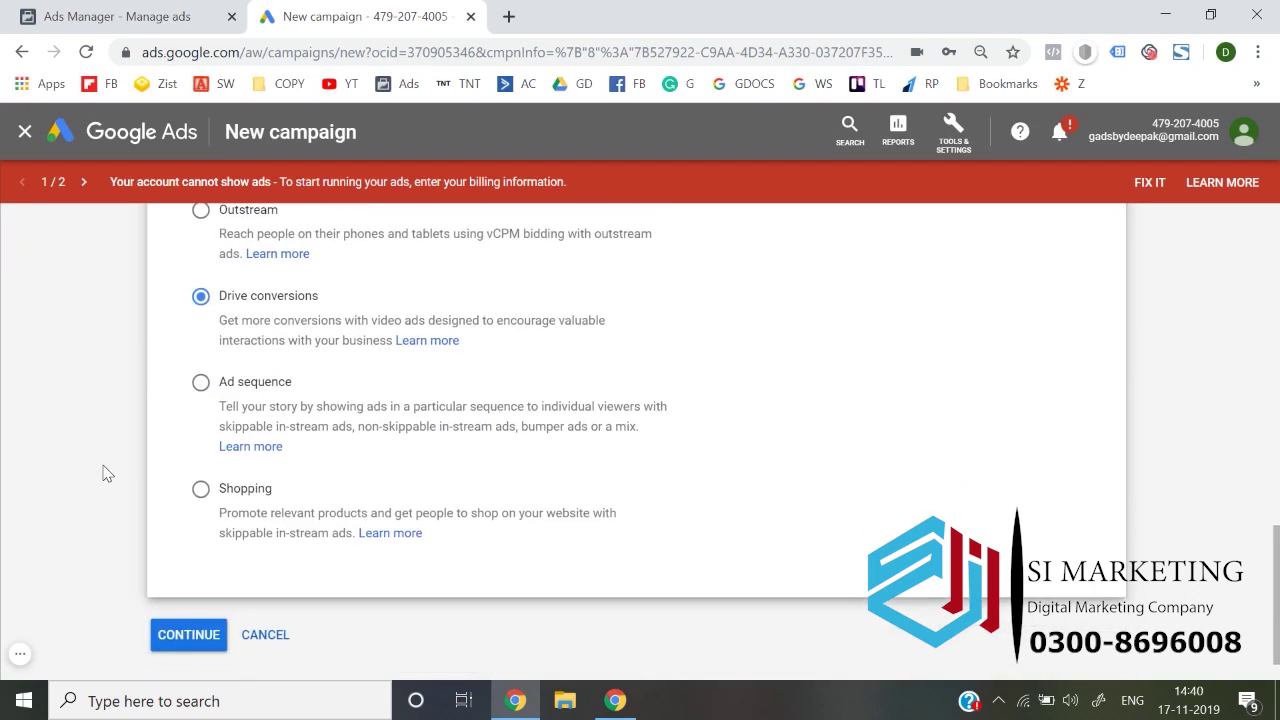
{"action": "left_click", "coordinate": [186, 640]}
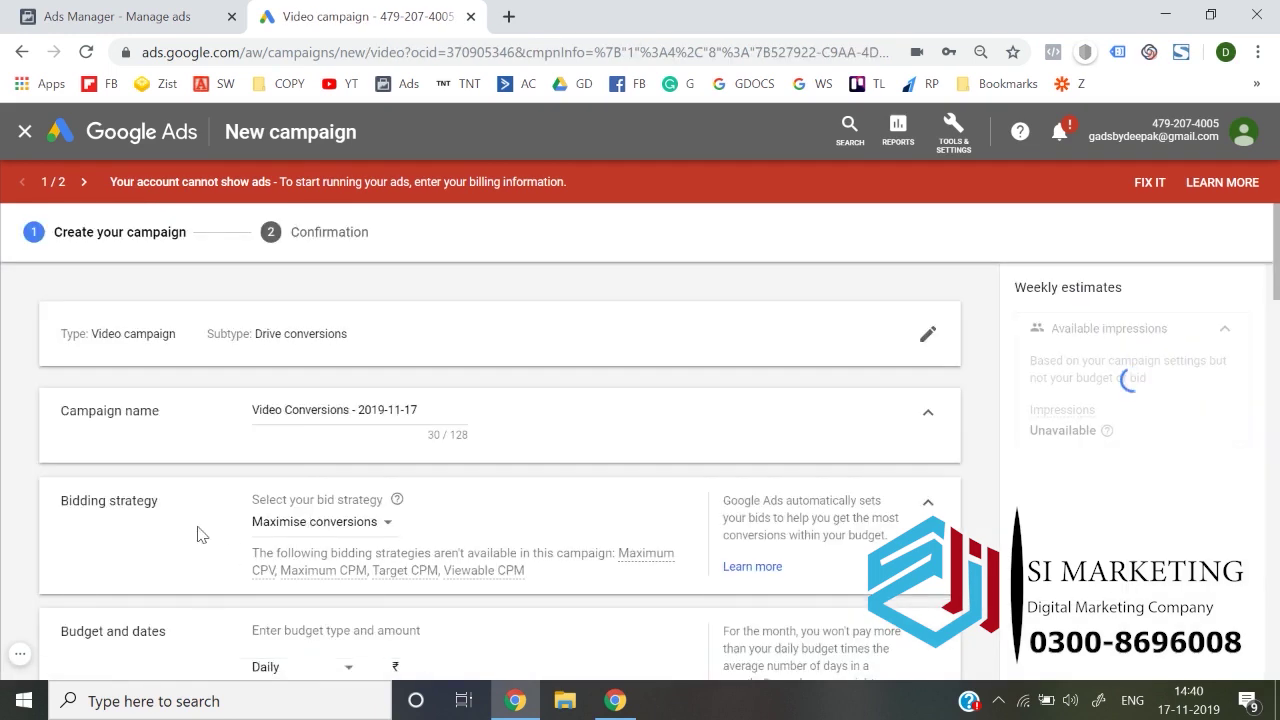
Step: Examine the bid strategies available for the Drive conversions campaign, keeping Maximise conversions selected
{"action": "scroll", "coordinate": [197, 535], "scroll_direction": "down", "scroll_amount": 1}
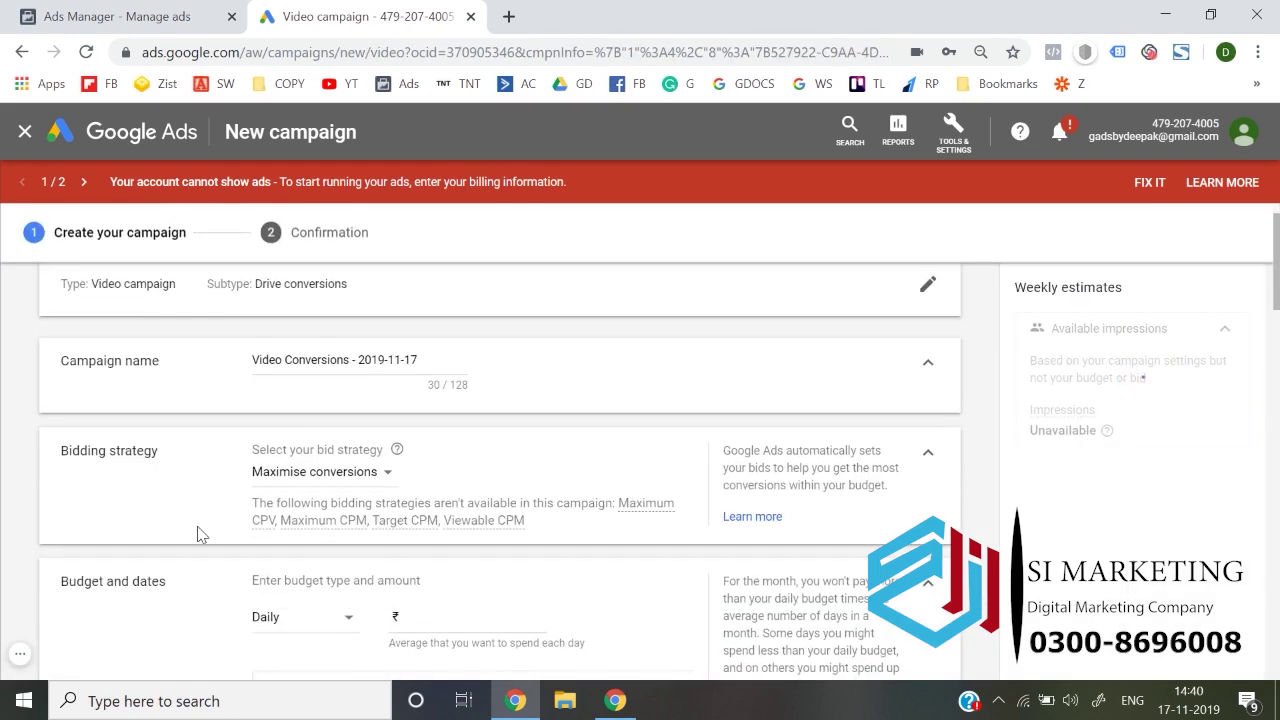
{"action": "left_click", "coordinate": [320, 472]}
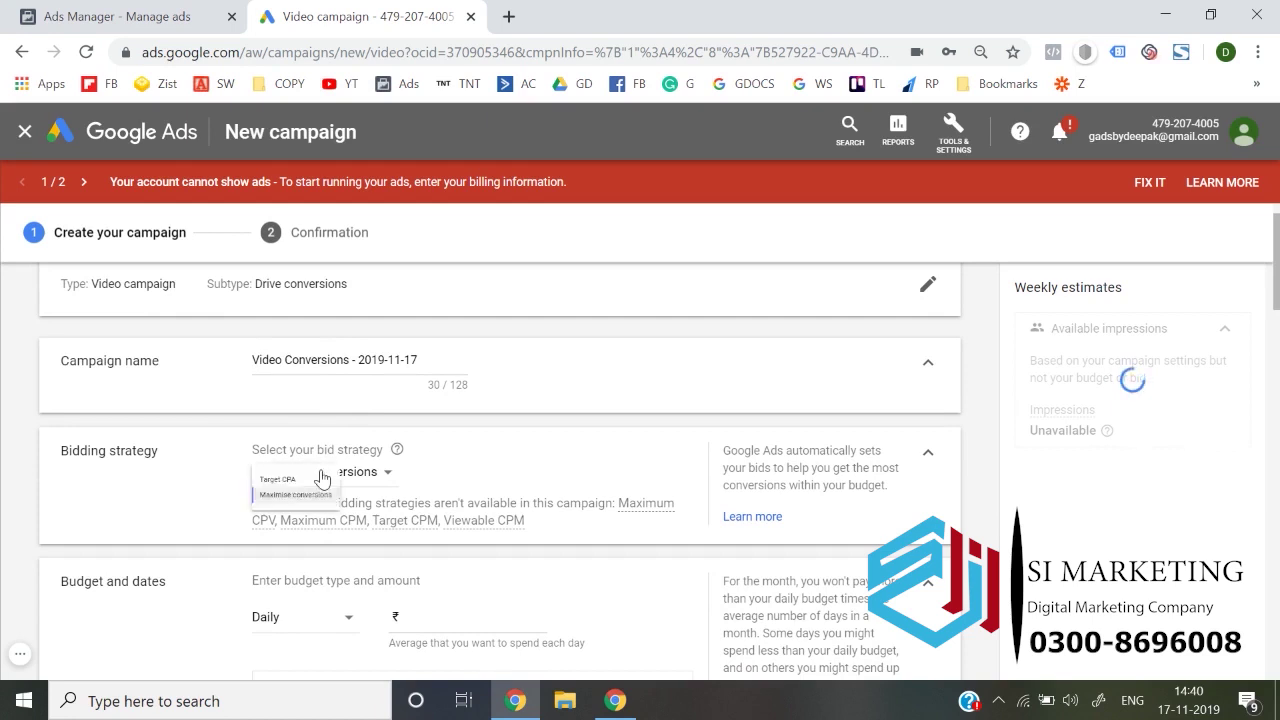
{"action": "left_click", "coordinate": [116, 487]}
{"action": "left_click", "coordinate": [290, 482]}
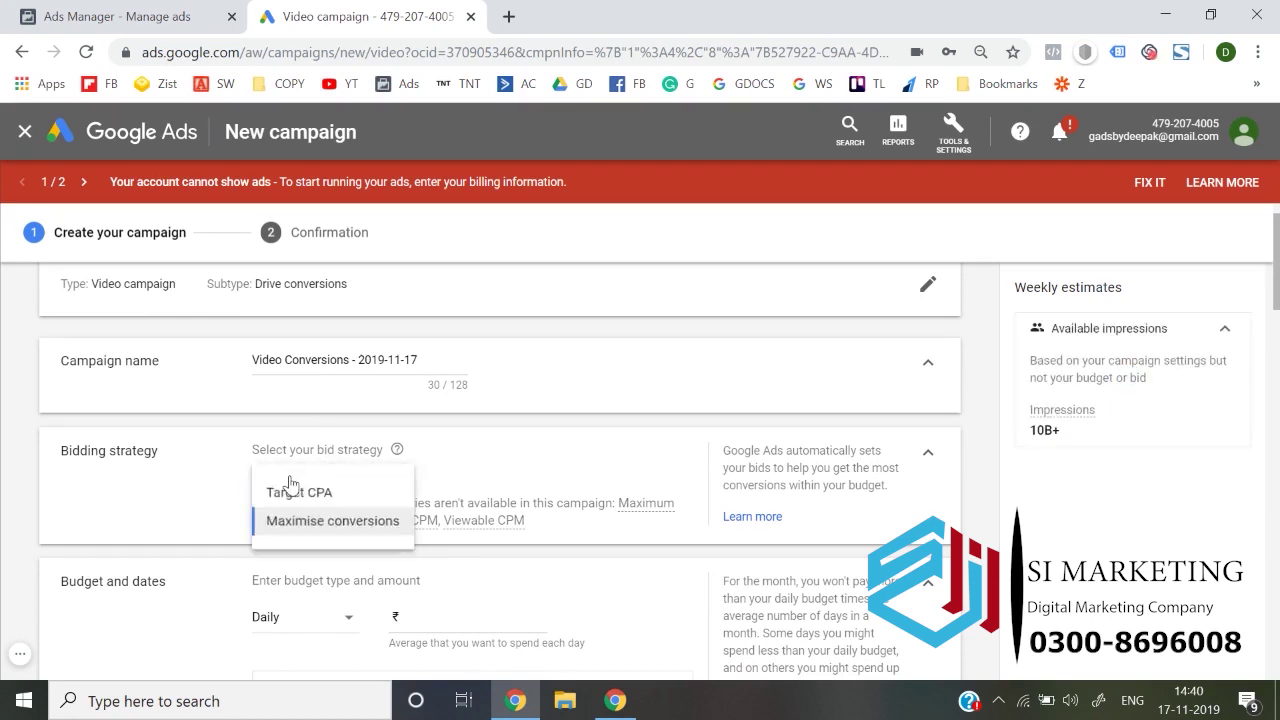
{"action": "left_click", "coordinate": [311, 529]}
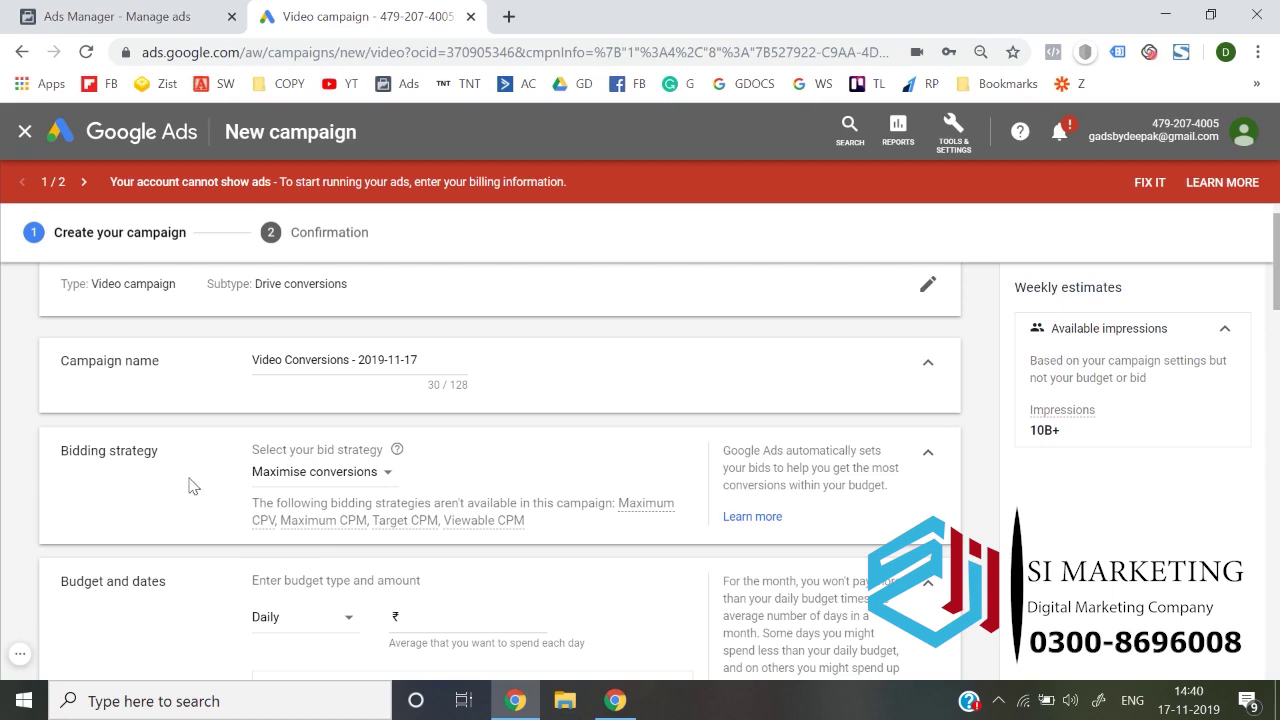
Step: Set the bid strategy to Target CPA with a target of ₹20.00
{"action": "left_click", "coordinate": [316, 484]}
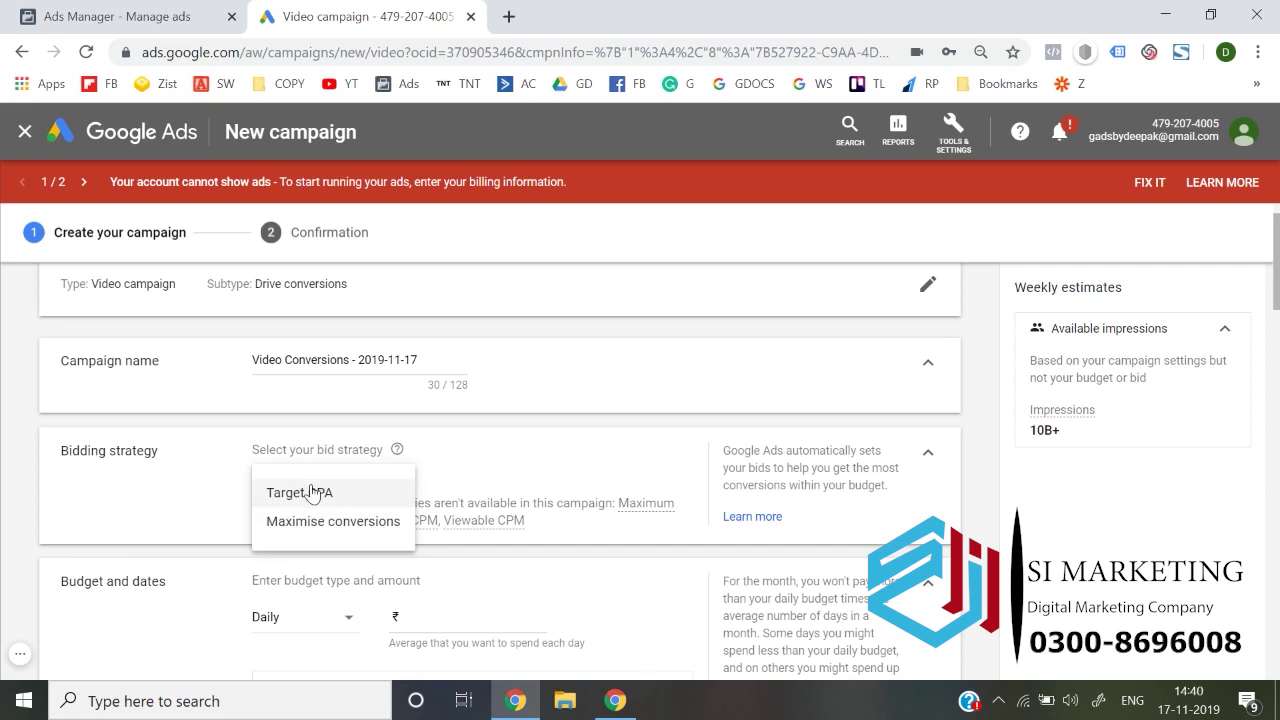
{"action": "left_click", "coordinate": [315, 487]}
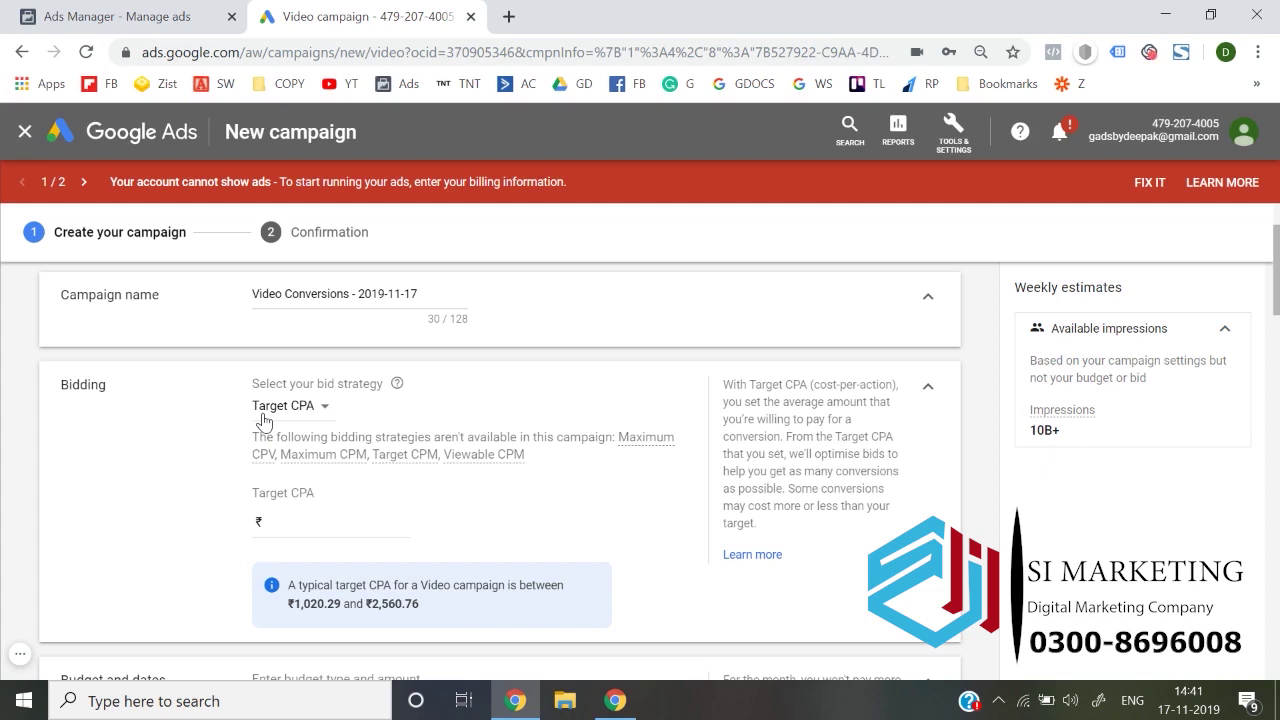
{"action": "left_click", "coordinate": [329, 522]}
{"action": "type", "text": "20"}
{"action": "left_click", "coordinate": [3, 506]}
Step: Switch the campaign's bid strategy back to Maximise conversions
{"action": "left_click", "coordinate": [283, 408]}
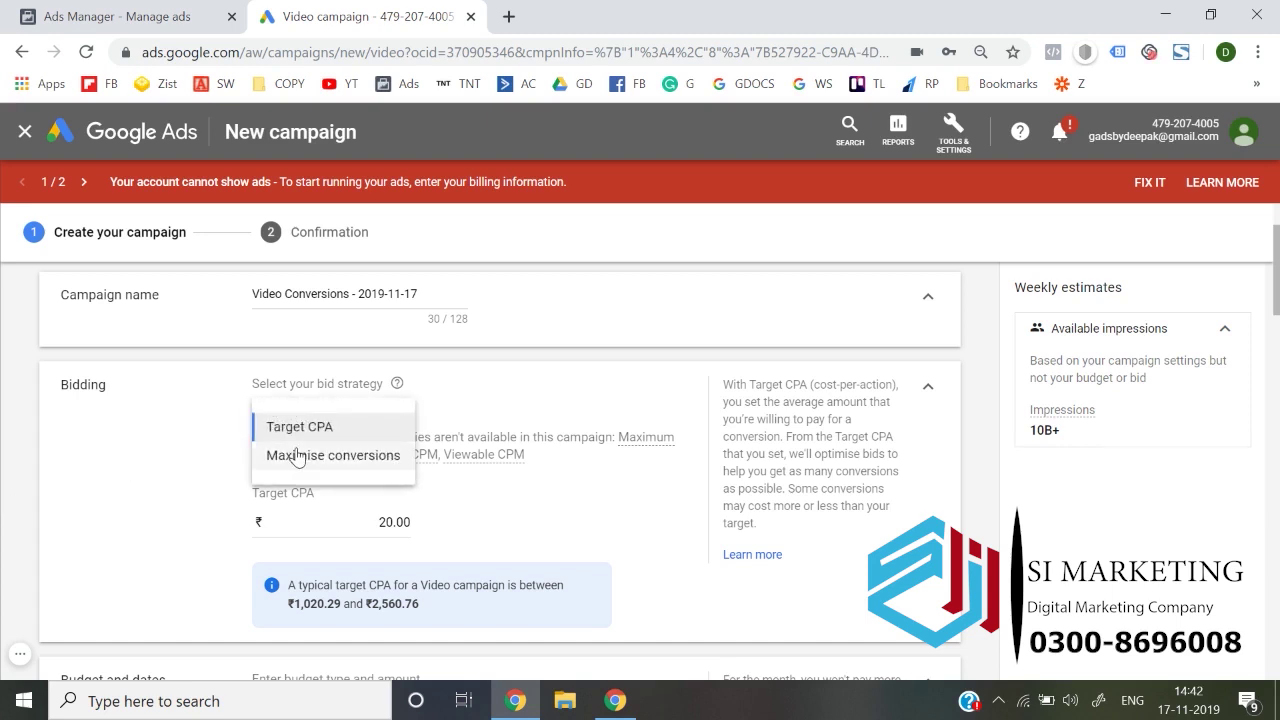
{"action": "left_click", "coordinate": [297, 457]}
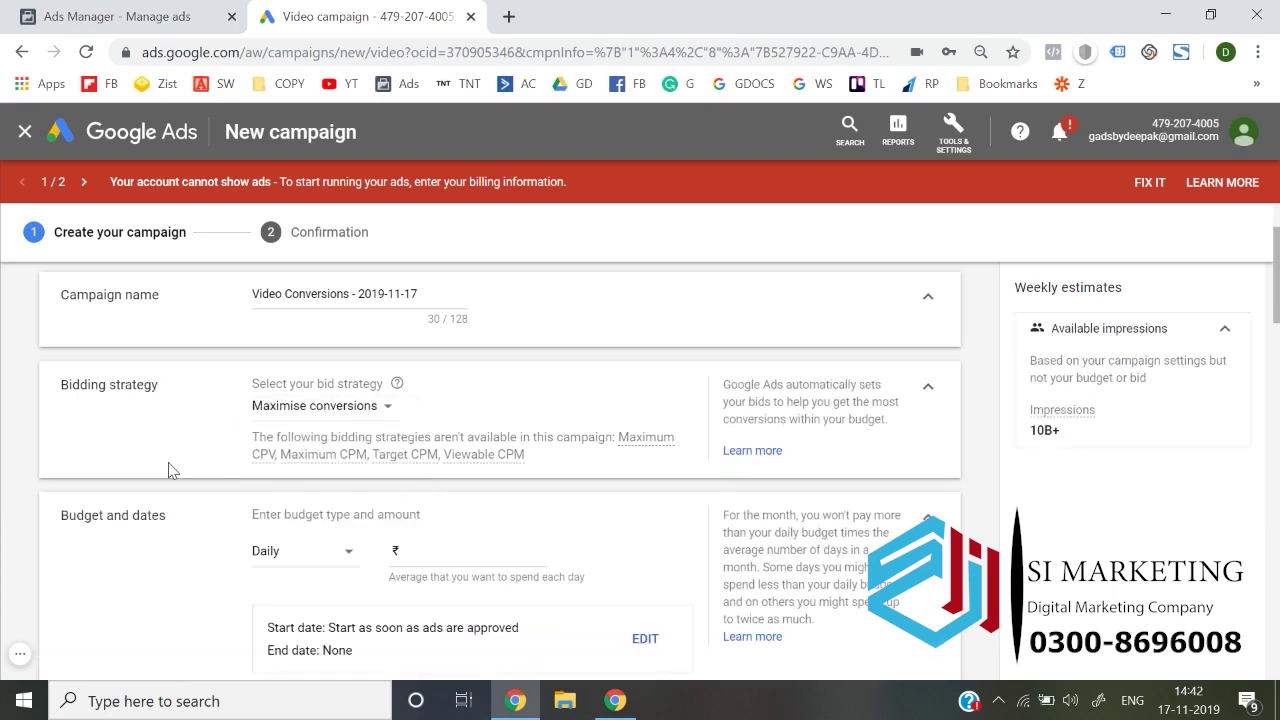
{"action": "left_click", "coordinate": [322, 416]}
{"action": "left_click", "coordinate": [5, 465]}
Step: Review the Drive conversions campaign's budget and dates, networks, languages, locations and content exclusions
{"action": "scroll", "coordinate": [5, 465], "scroll_direction": "down", "scroll_amount": 1}
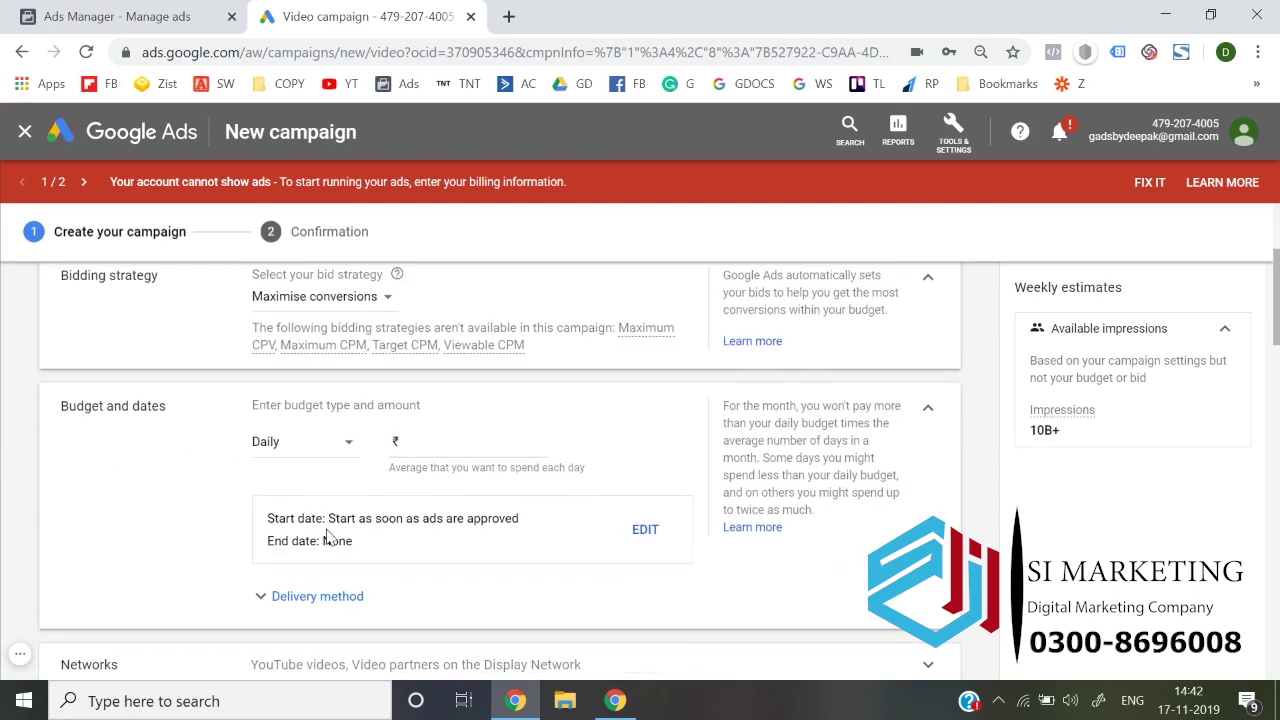
{"action": "scroll", "coordinate": [328, 538], "scroll_direction": "down", "scroll_amount": 2}
{"action": "scroll", "coordinate": [367, 521], "scroll_direction": "down", "scroll_amount": 1}
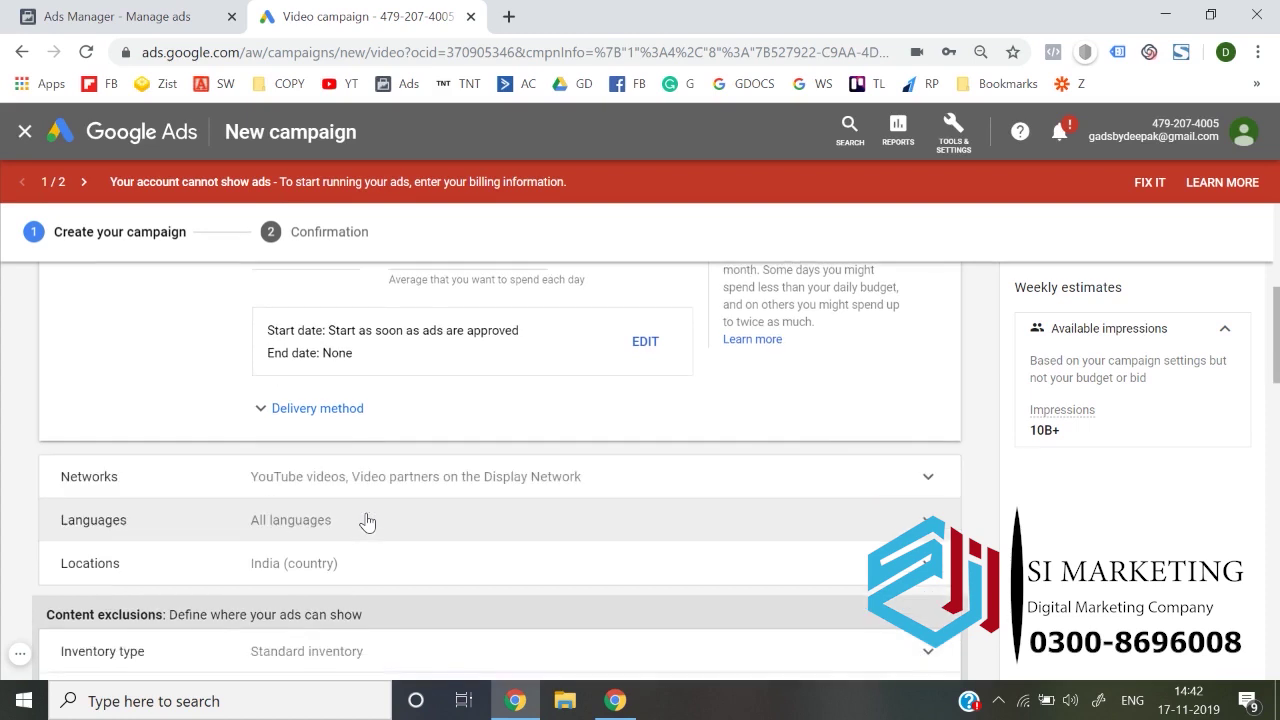
{"action": "scroll", "coordinate": [367, 521], "scroll_direction": "down", "scroll_amount": 1}
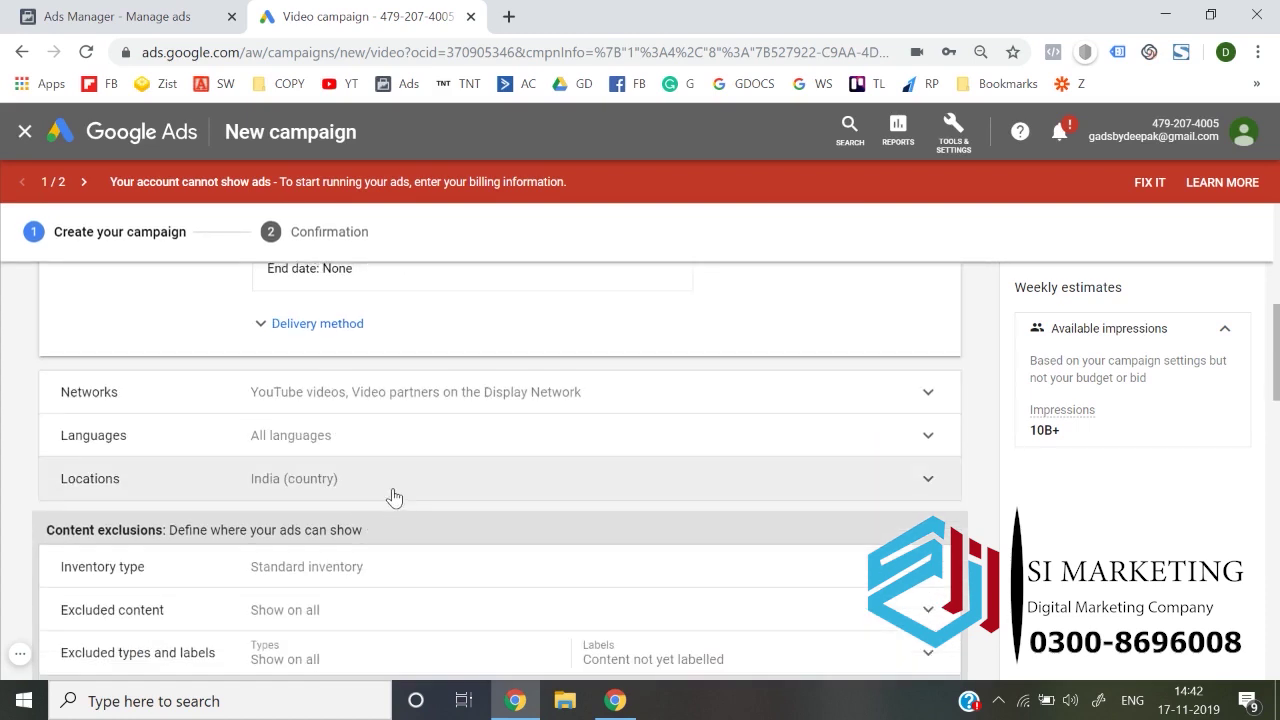
{"action": "scroll", "coordinate": [394, 497], "scroll_direction": "down", "scroll_amount": 1}
Step: Expand the additional settings and review them along with the ad group's people and content targeting and the YouTube video field
{"action": "left_click", "coordinate": [140, 601]}
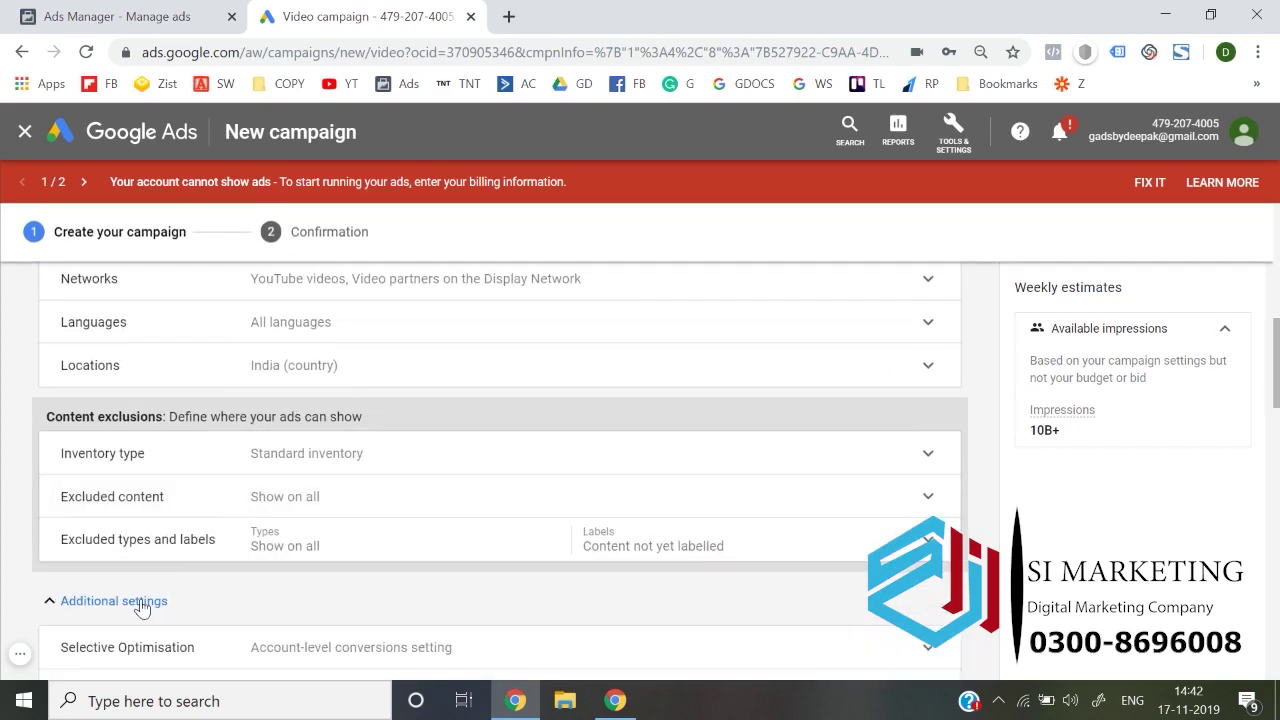
{"action": "scroll", "coordinate": [143, 605], "scroll_direction": "down", "scroll_amount": 1}
{"action": "scroll", "coordinate": [329, 526], "scroll_direction": "down", "scroll_amount": 2}
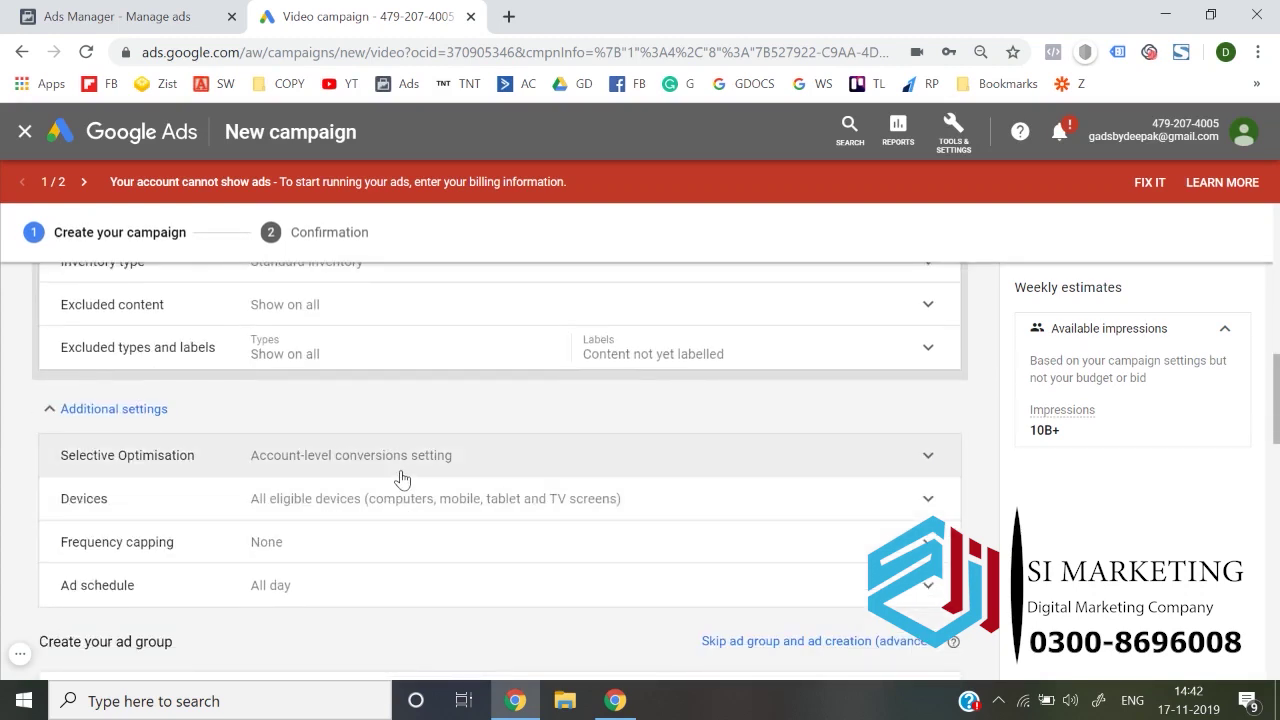
{"action": "scroll", "coordinate": [400, 480], "scroll_direction": "down", "scroll_amount": 1}
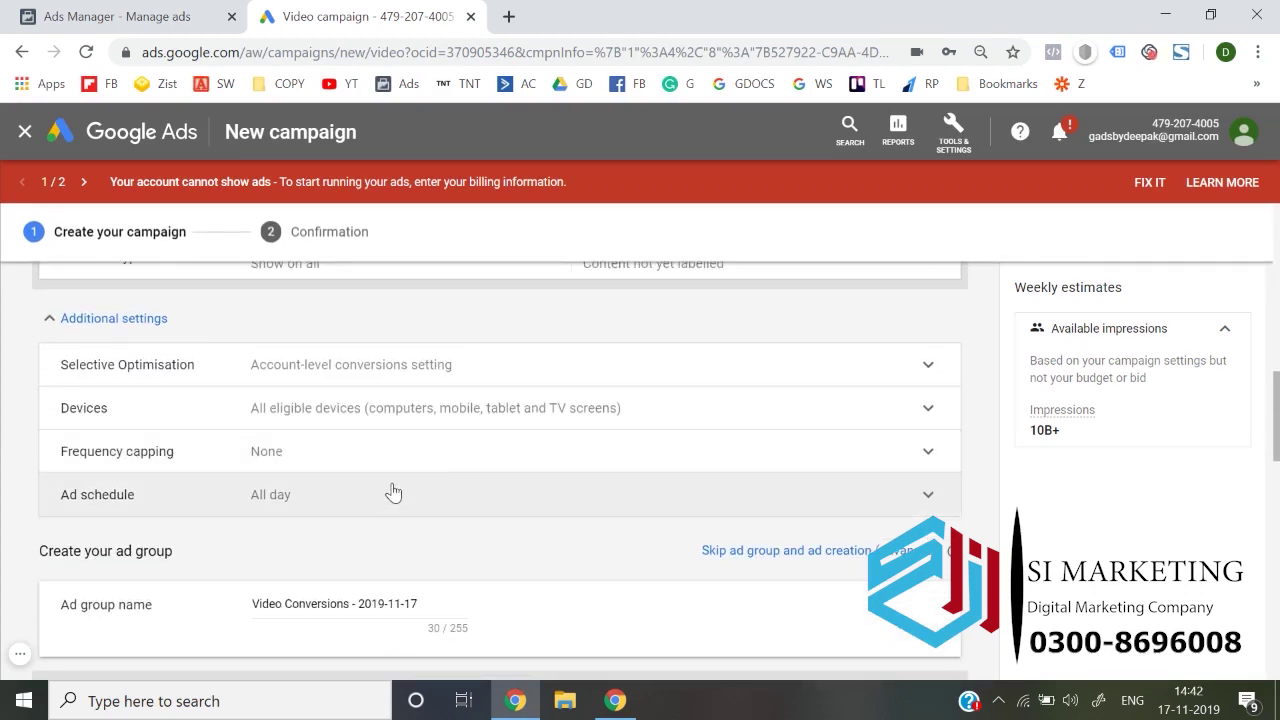
{"action": "scroll", "coordinate": [393, 485], "scroll_direction": "down", "scroll_amount": 2}
{"action": "scroll", "coordinate": [392, 485], "scroll_direction": "down", "scroll_amount": 2}
{"action": "scroll", "coordinate": [343, 608], "scroll_direction": "down", "scroll_amount": 1}
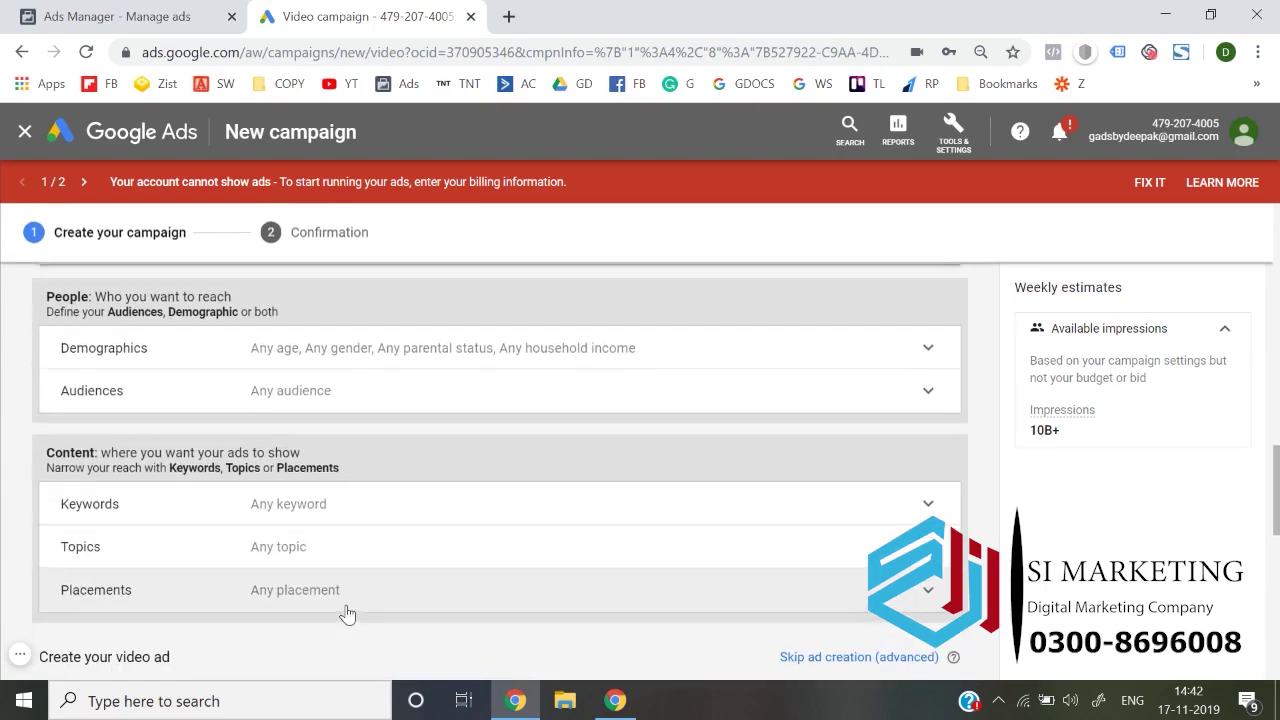
{"action": "scroll", "coordinate": [400, 523], "scroll_direction": "down", "scroll_amount": 4}
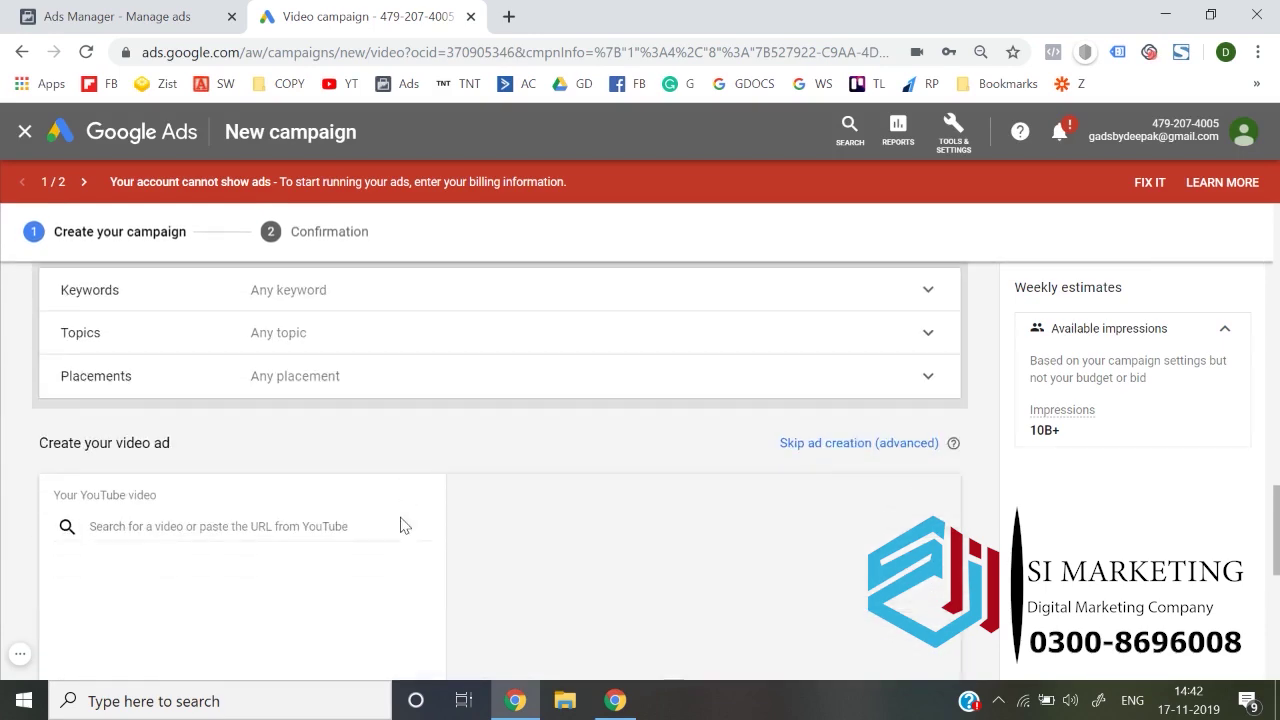
{"action": "scroll", "coordinate": [400, 525], "scroll_direction": "down", "scroll_amount": 2}
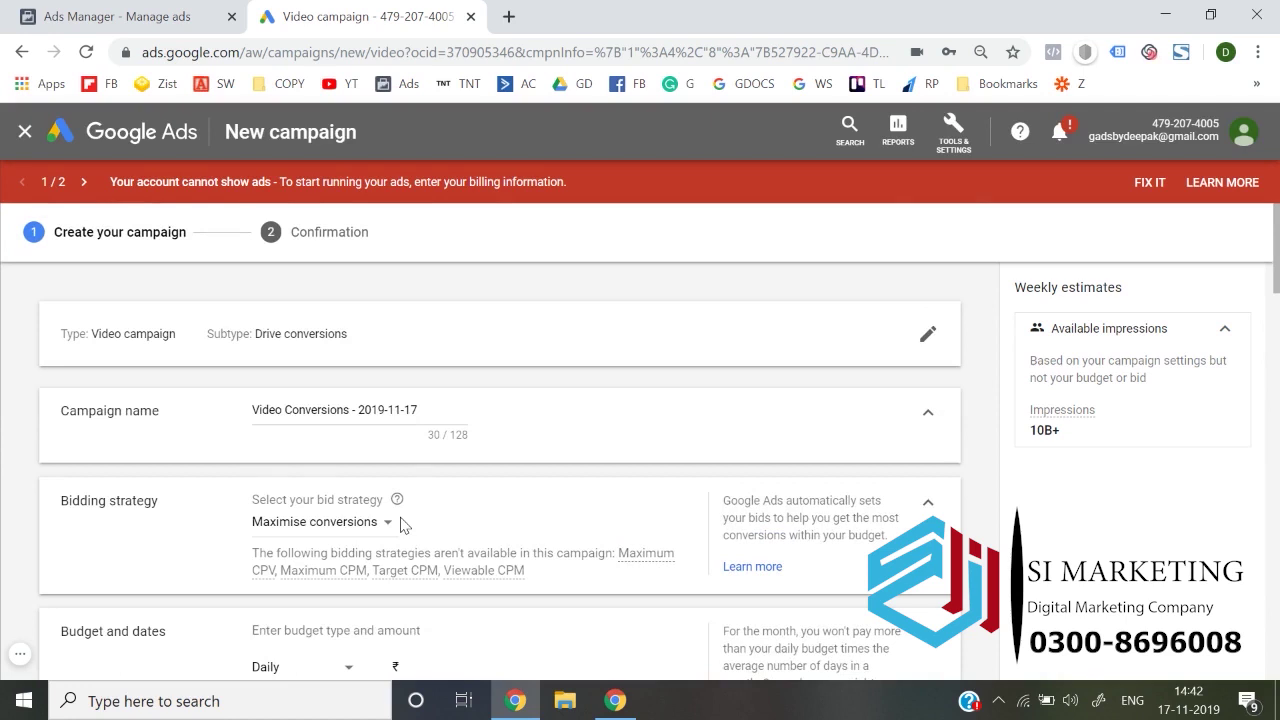
Step: Recheck the Target CPA and Maximise conversions bid options and look over the remaining Drive conversions settings
{"action": "scroll", "coordinate": [405, 525], "scroll_direction": "down", "scroll_amount": 1}
{"action": "left_click", "coordinate": [344, 438]}
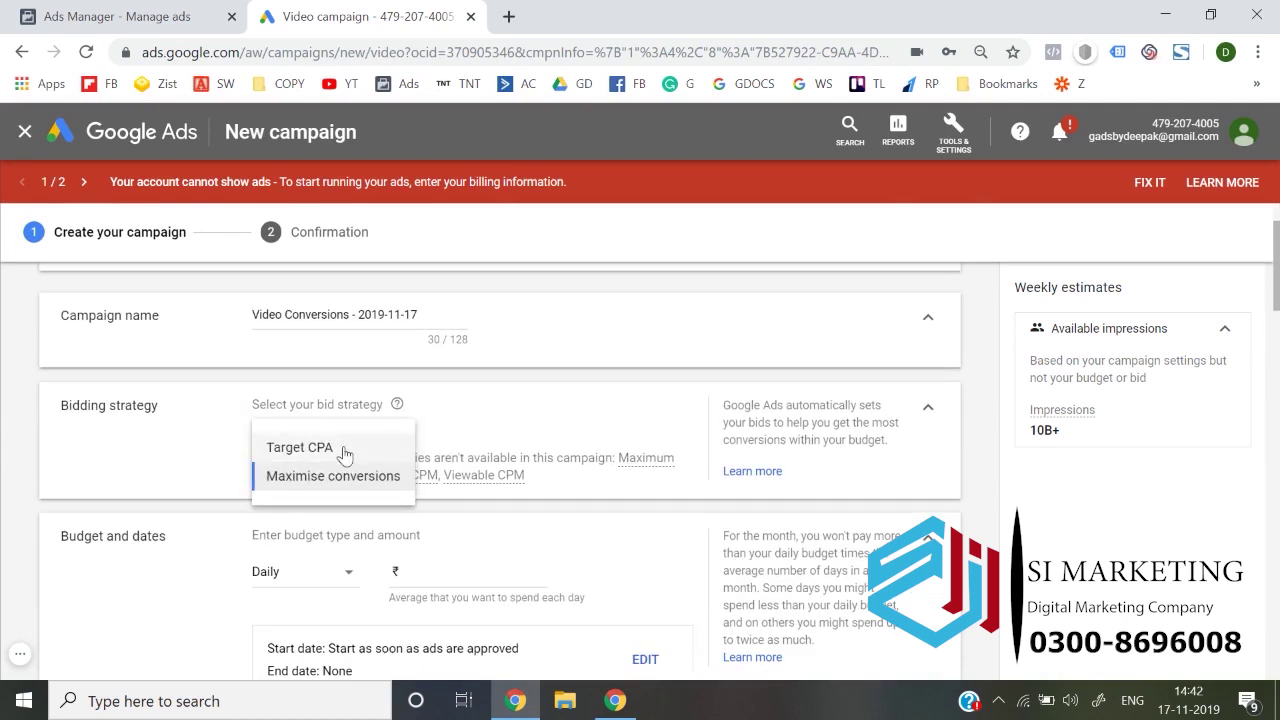
{"action": "left_click", "coordinate": [37, 506]}
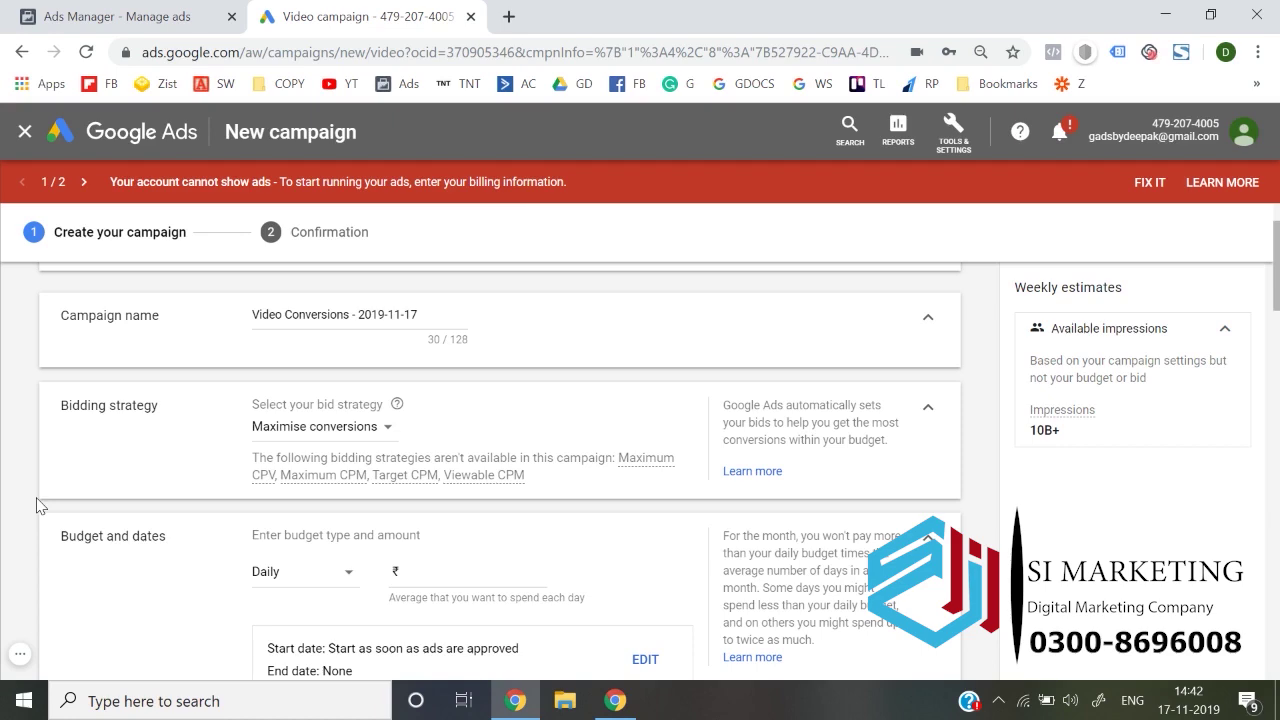
{"action": "scroll", "coordinate": [36, 505], "scroll_direction": "down", "scroll_amount": 15}
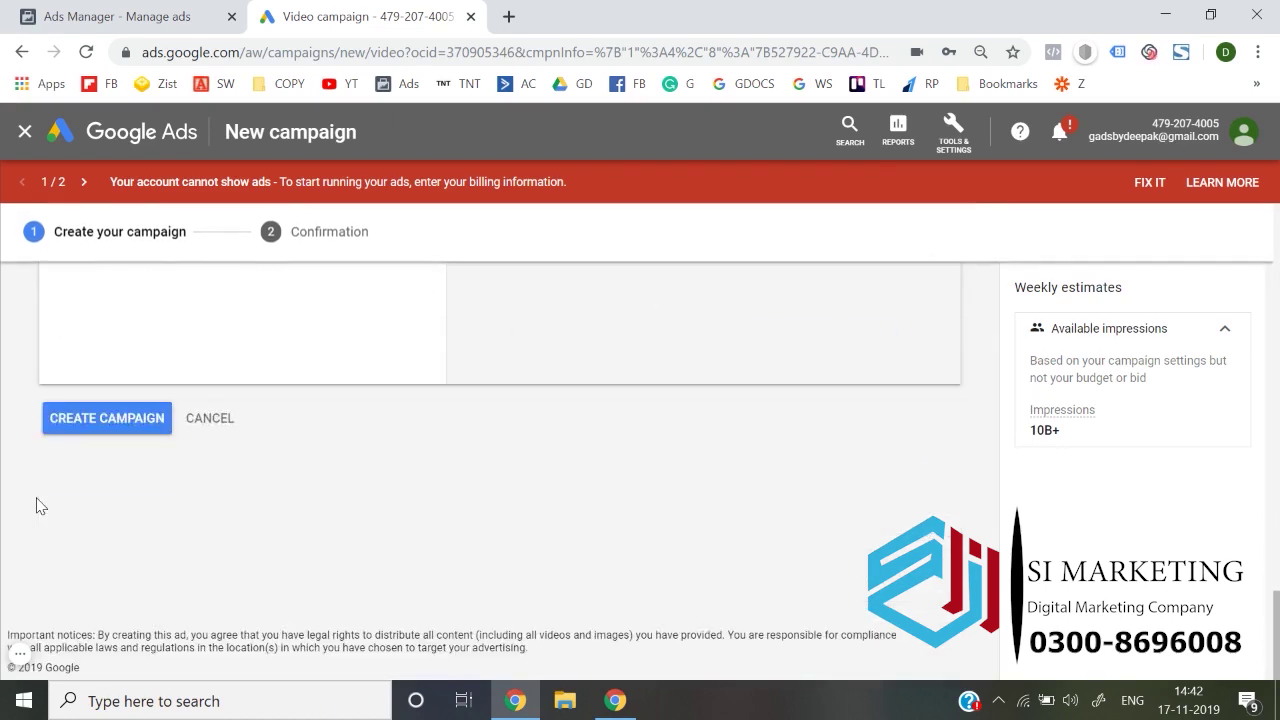
{"action": "scroll", "coordinate": [36, 505], "scroll_direction": "up", "scroll_amount": 8}
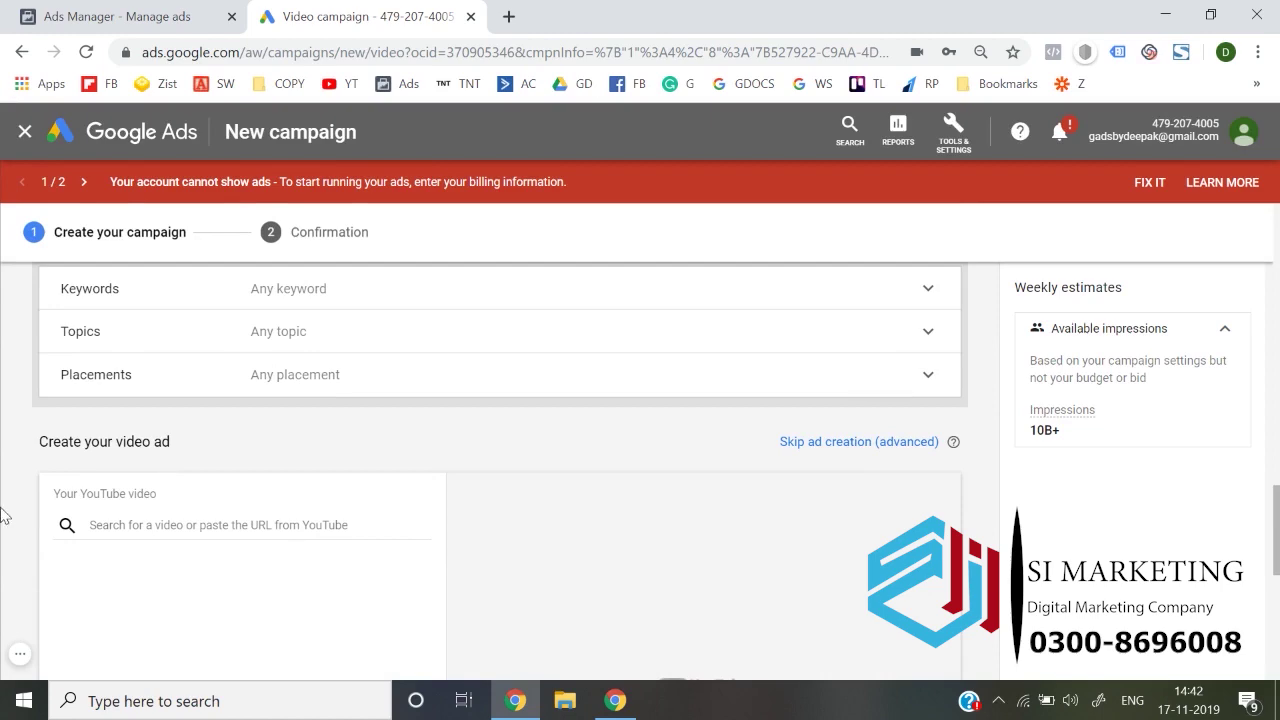
{"action": "scroll", "coordinate": [3, 515], "scroll_direction": "up", "scroll_amount": 10}
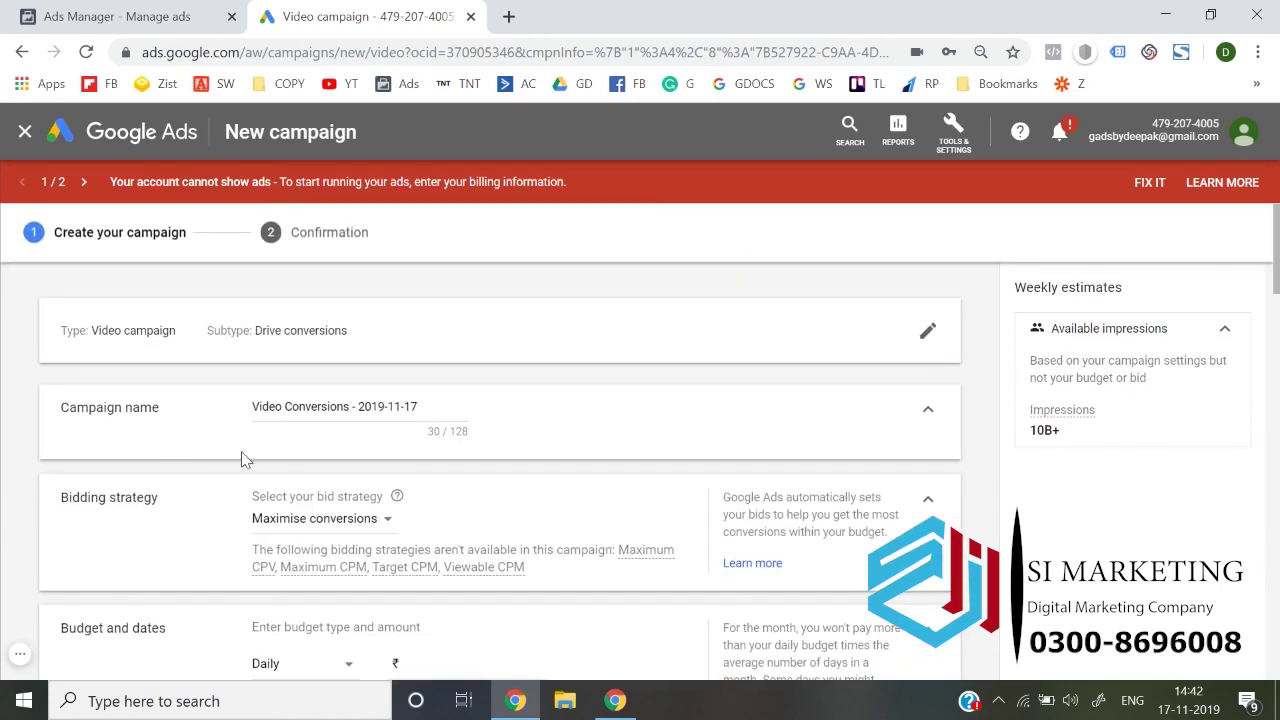
{"action": "scroll", "coordinate": [245, 458], "scroll_direction": "down", "scroll_amount": 1}
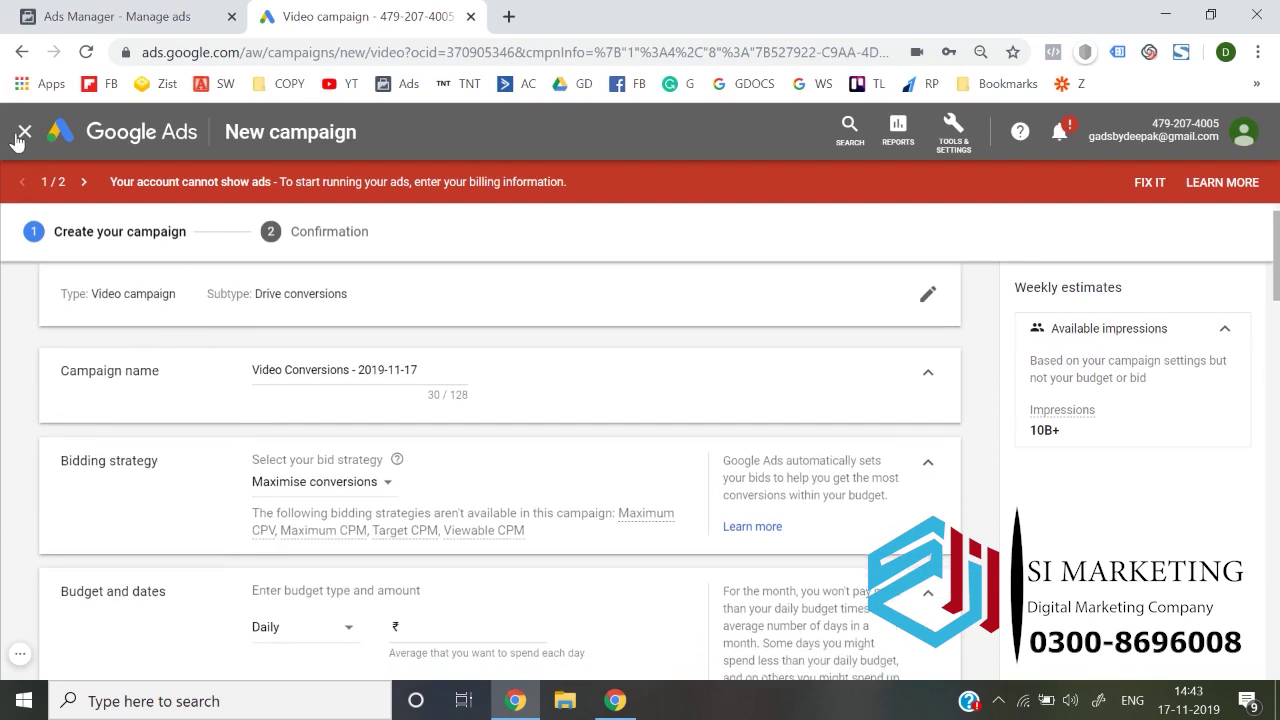
Step: Discard the unsaved Drive conversions campaign and start another Video campaign without a goal's guidance, bringing its subtypes into view
{"action": "left_click", "coordinate": [22, 133]}
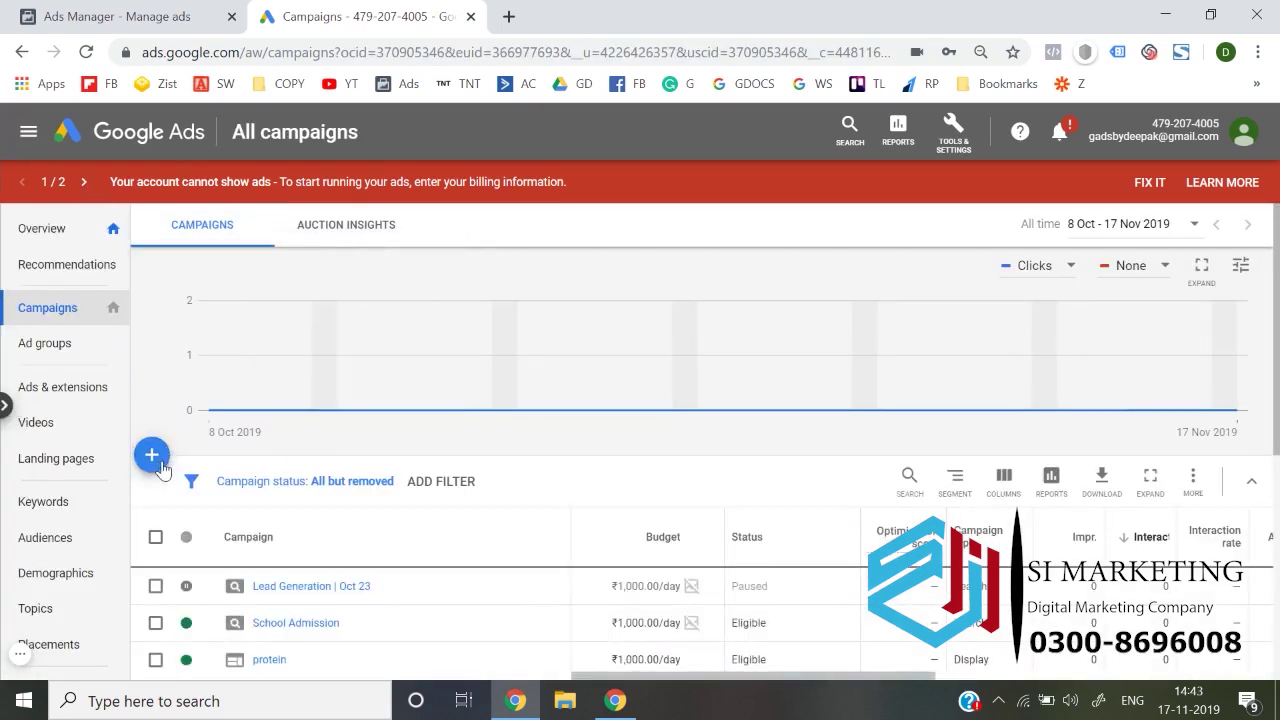
{"action": "left_click", "coordinate": [155, 460]}
{"action": "left_click", "coordinate": [269, 528]}
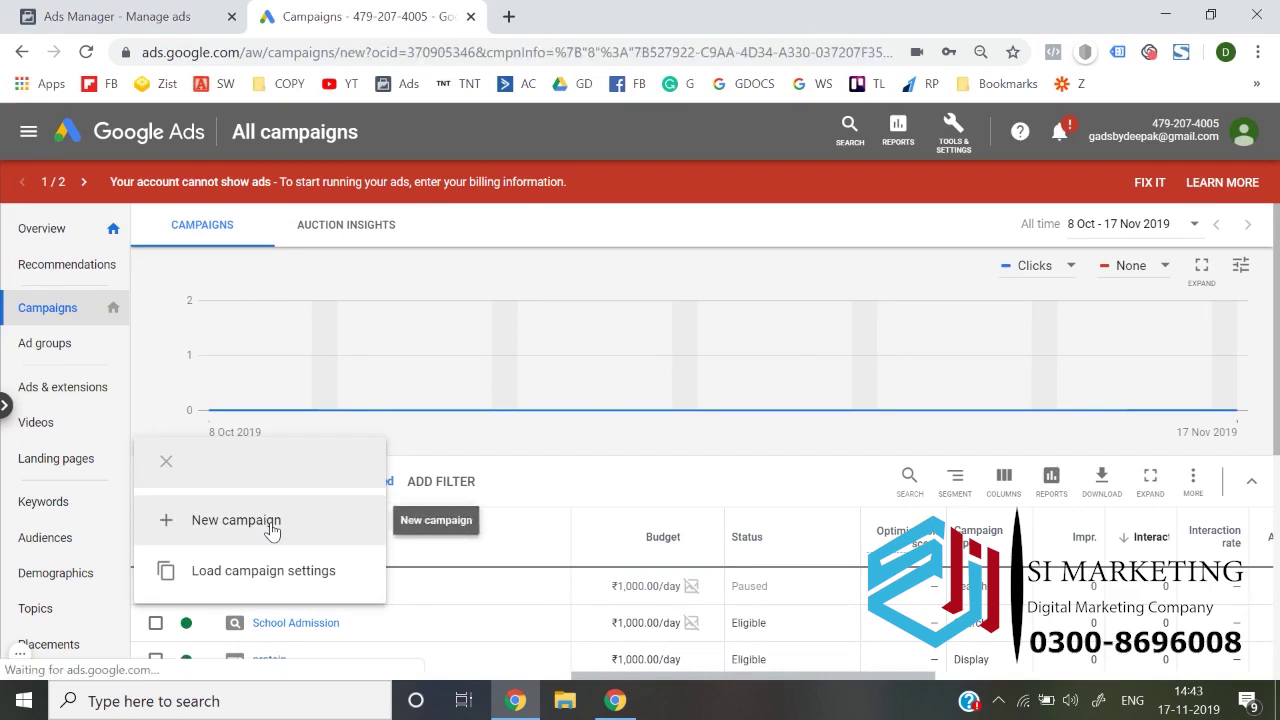
{"action": "left_click", "coordinate": [686, 555]}
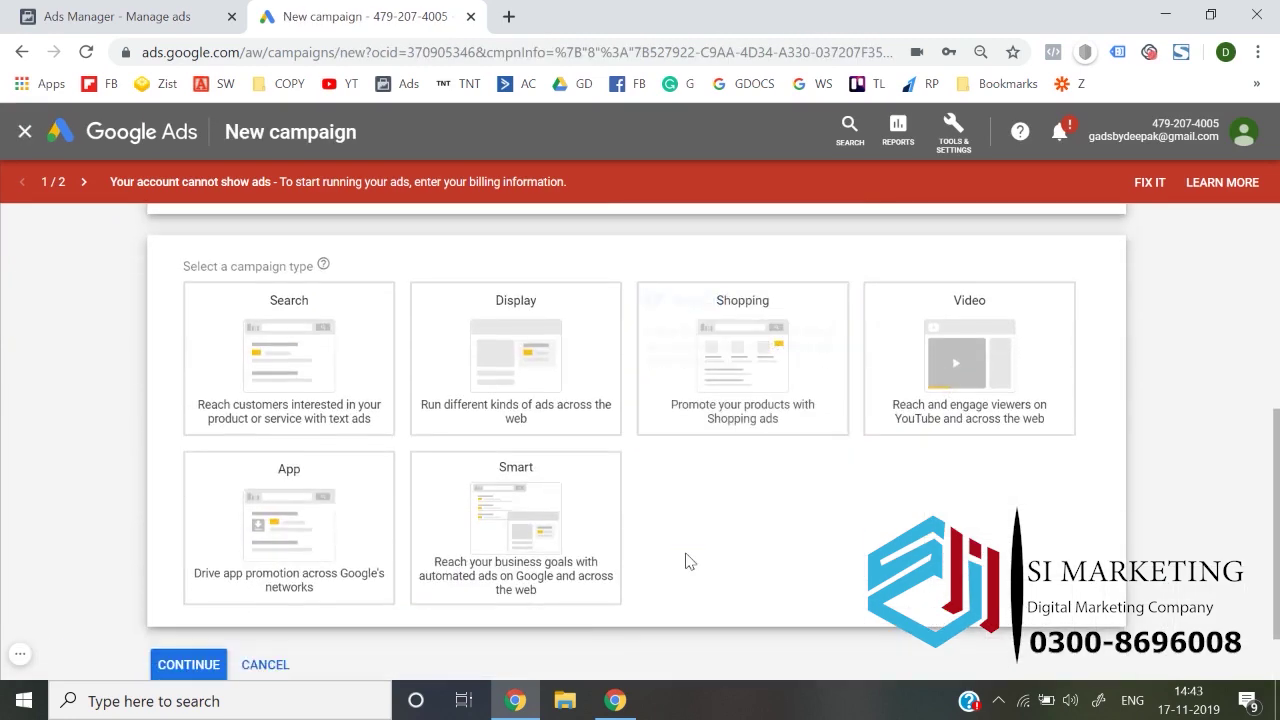
{"action": "left_click", "coordinate": [970, 378]}
{"action": "scroll", "coordinate": [971, 374], "scroll_direction": "down", "scroll_amount": 5}
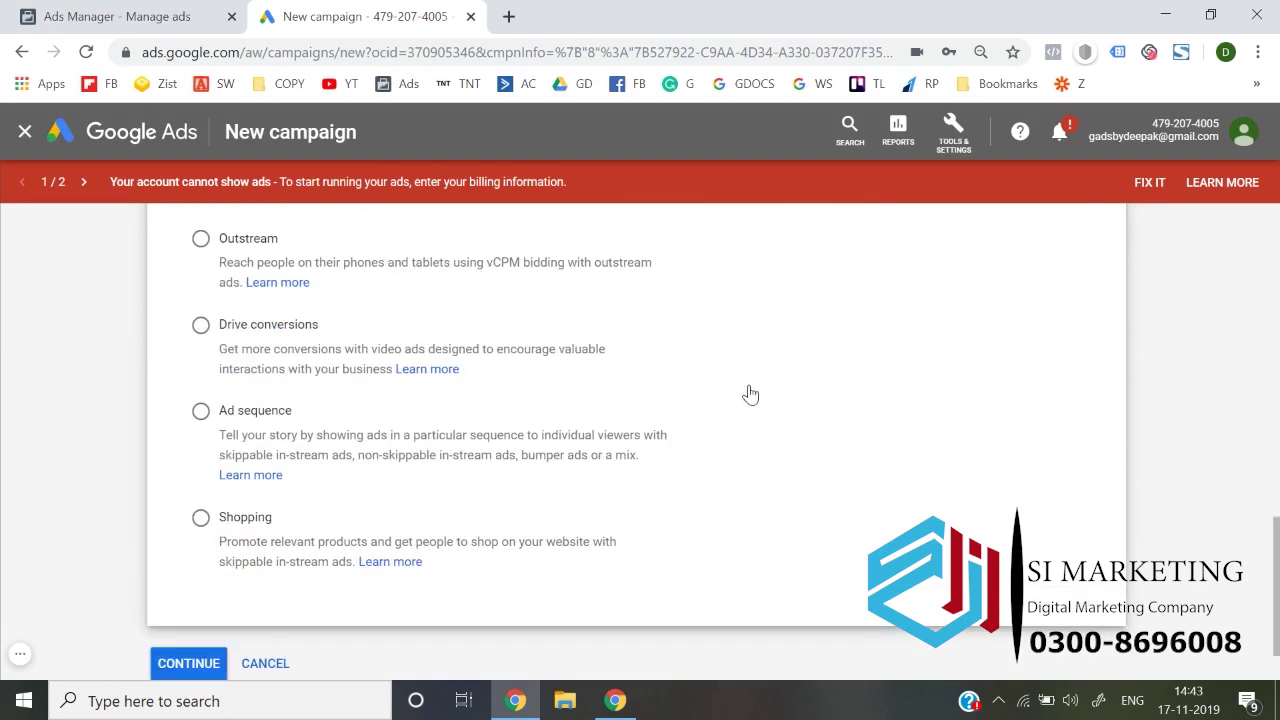
Step: Select the Shopping campaign subtype and review its Merchant Center account requirement alongside the other video campaign subtypes
{"action": "scroll", "coordinate": [750, 394], "scroll_direction": "up", "scroll_amount": 1}
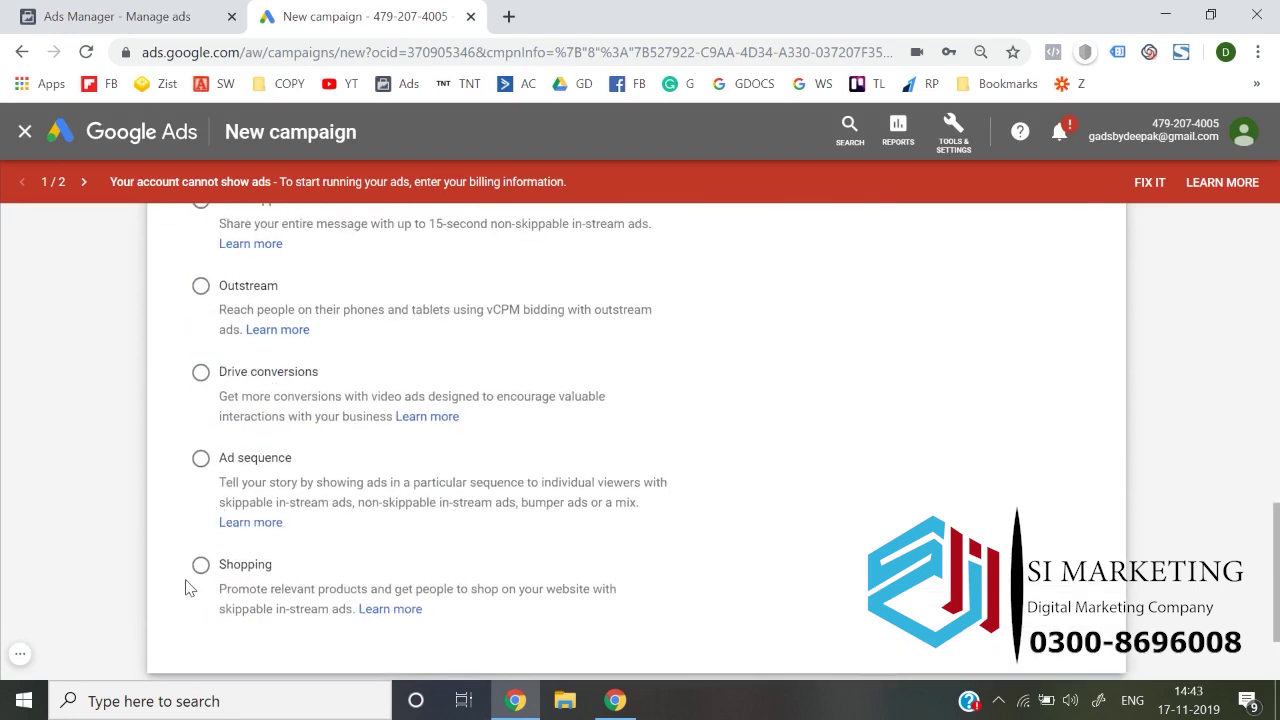
{"action": "left_click", "coordinate": [200, 565]}
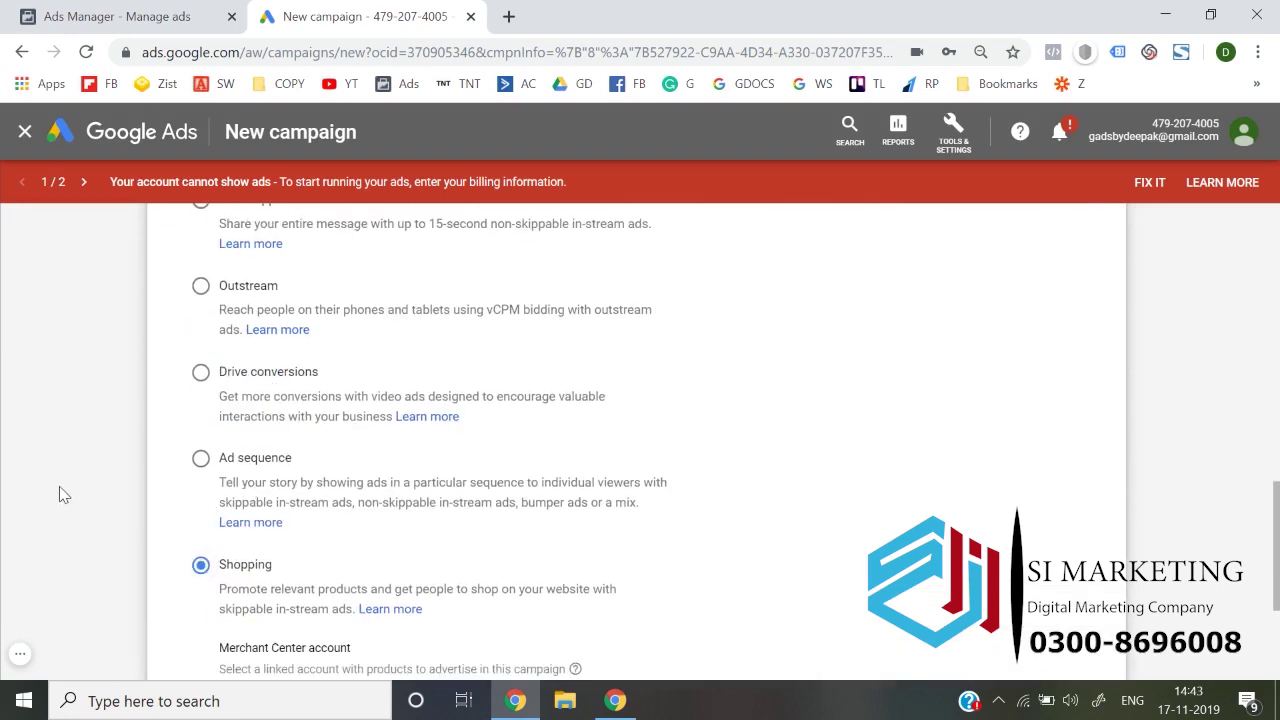
{"action": "scroll", "coordinate": [60, 492], "scroll_direction": "down", "scroll_amount": 1}
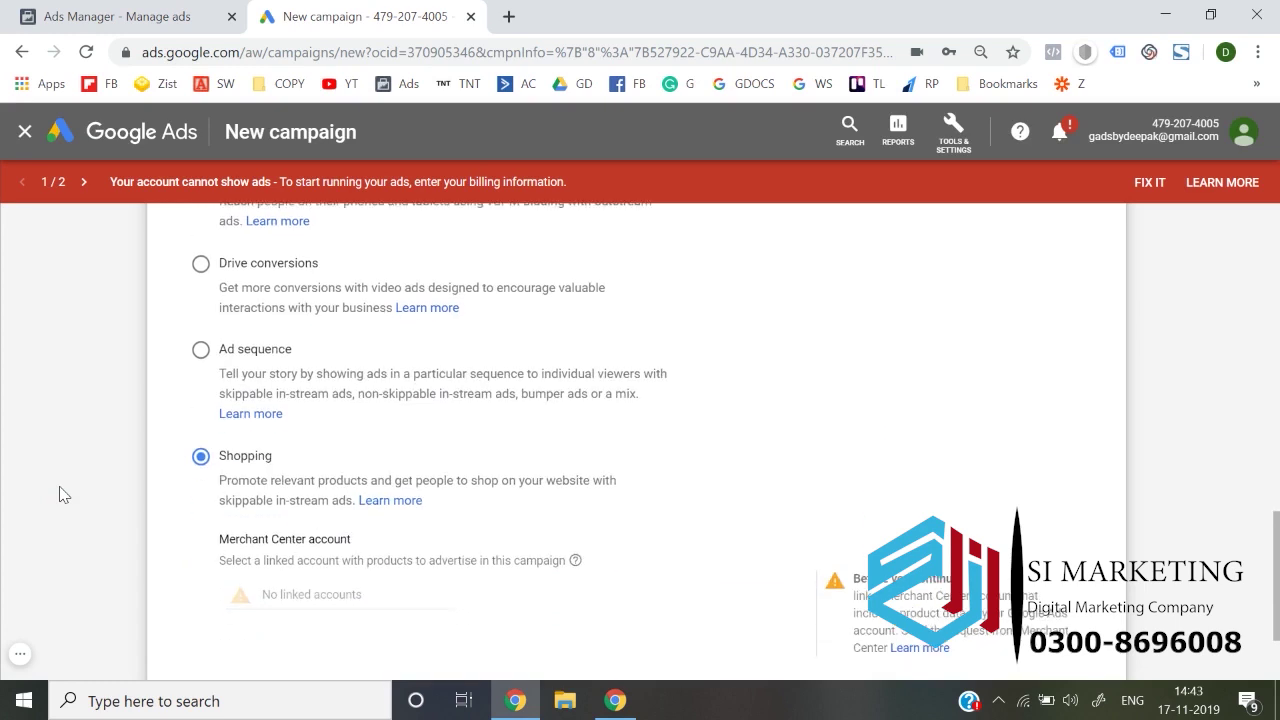
{"action": "scroll", "coordinate": [60, 494], "scroll_direction": "up", "scroll_amount": 1}
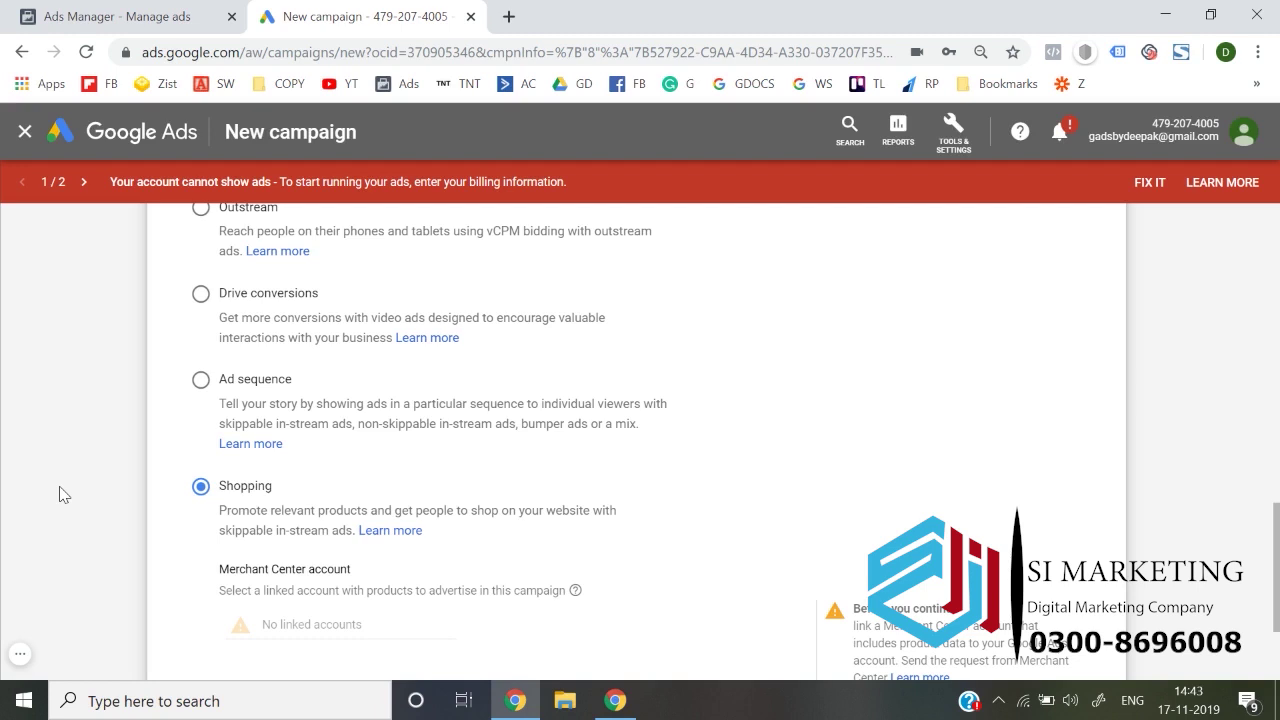
{"action": "scroll", "coordinate": [272, 510], "scroll_direction": "down", "scroll_amount": 2}
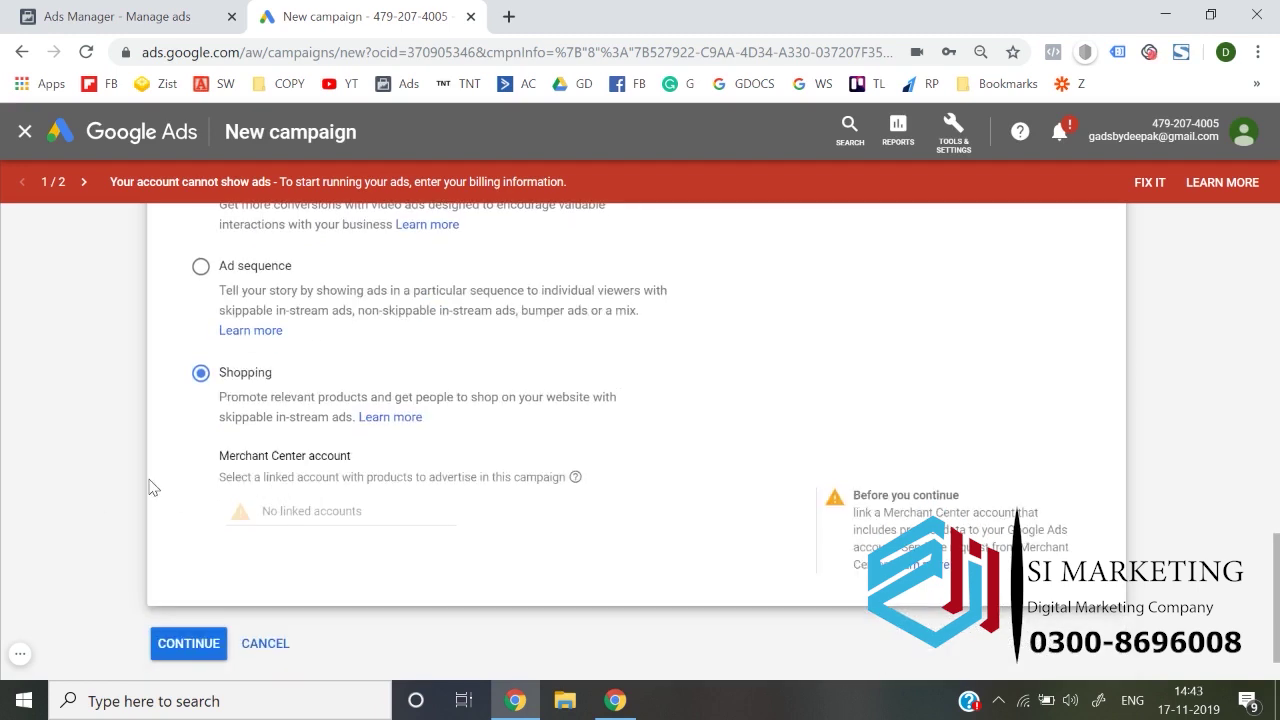
{"action": "scroll", "coordinate": [152, 487], "scroll_direction": "up", "scroll_amount": 2}
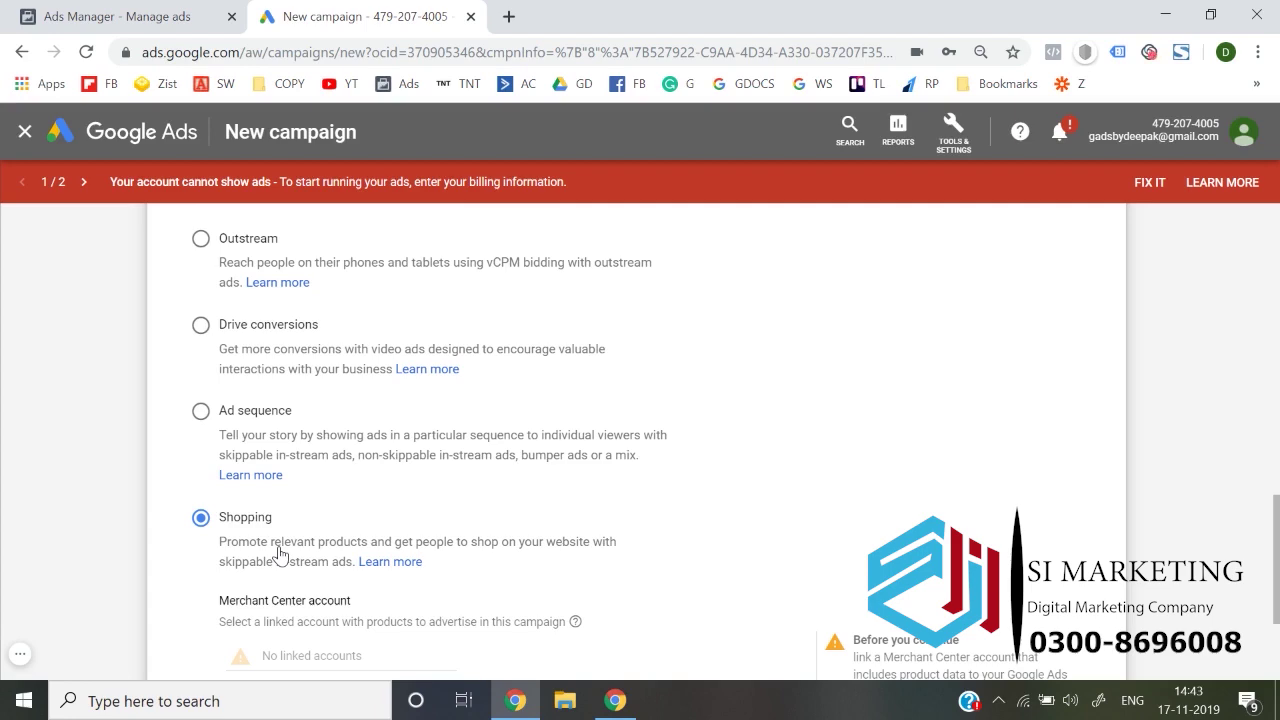
{"action": "scroll", "coordinate": [285, 545], "scroll_direction": "up", "scroll_amount": 5}
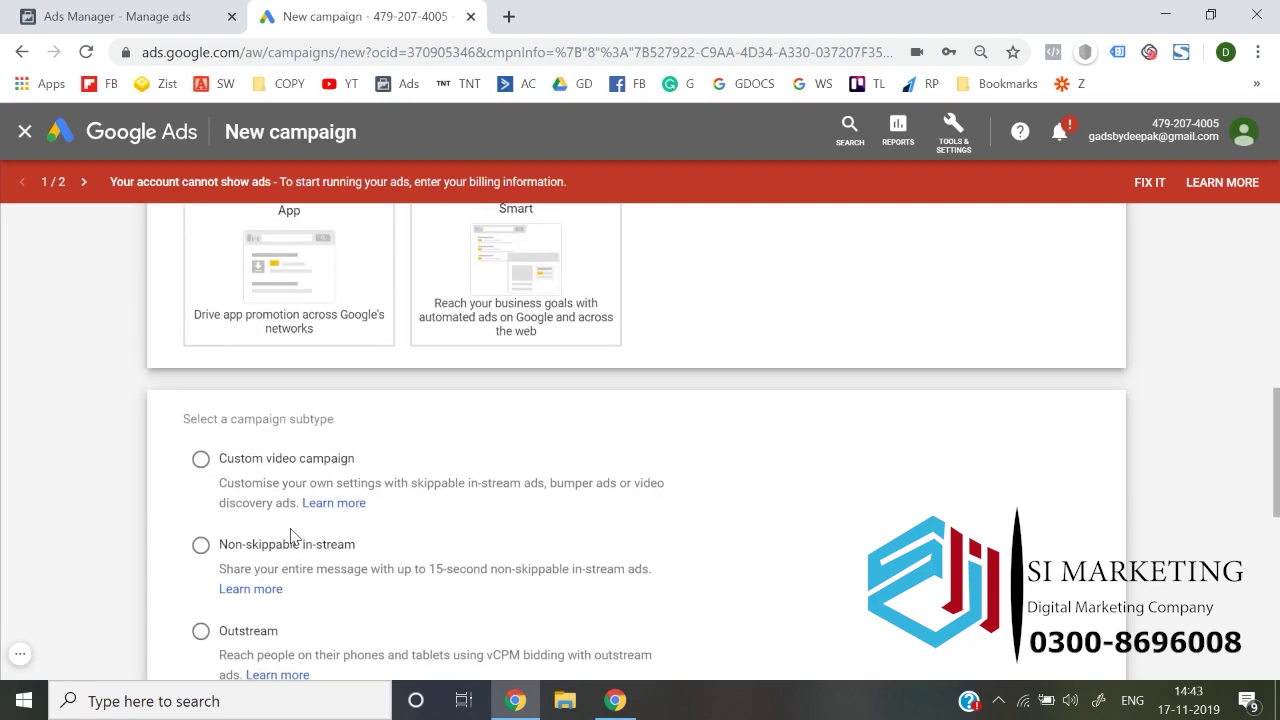
{"action": "scroll", "coordinate": [290, 538], "scroll_direction": "up", "scroll_amount": 3}
{"action": "scroll", "coordinate": [290, 538], "scroll_direction": "down", "scroll_amount": 6}
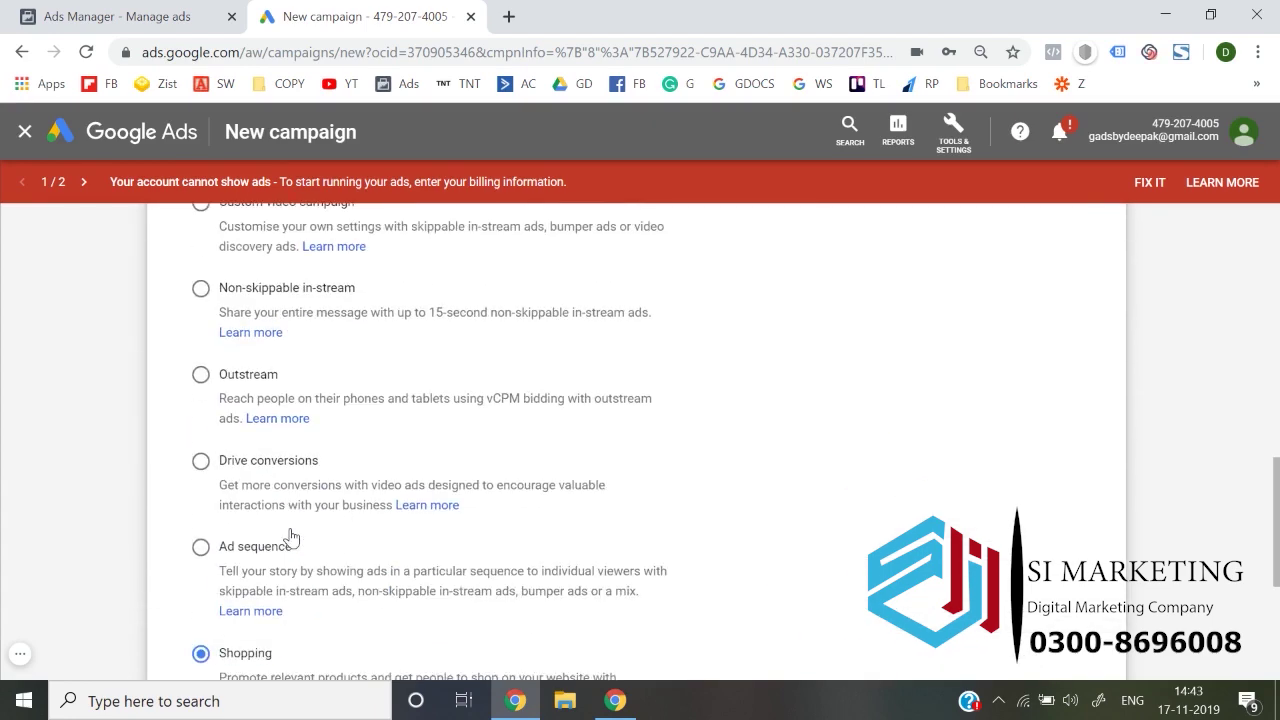
{"action": "scroll", "coordinate": [290, 538], "scroll_direction": "down", "scroll_amount": 3}
{"action": "scroll", "coordinate": [285, 535], "scroll_direction": "up", "scroll_amount": 4}
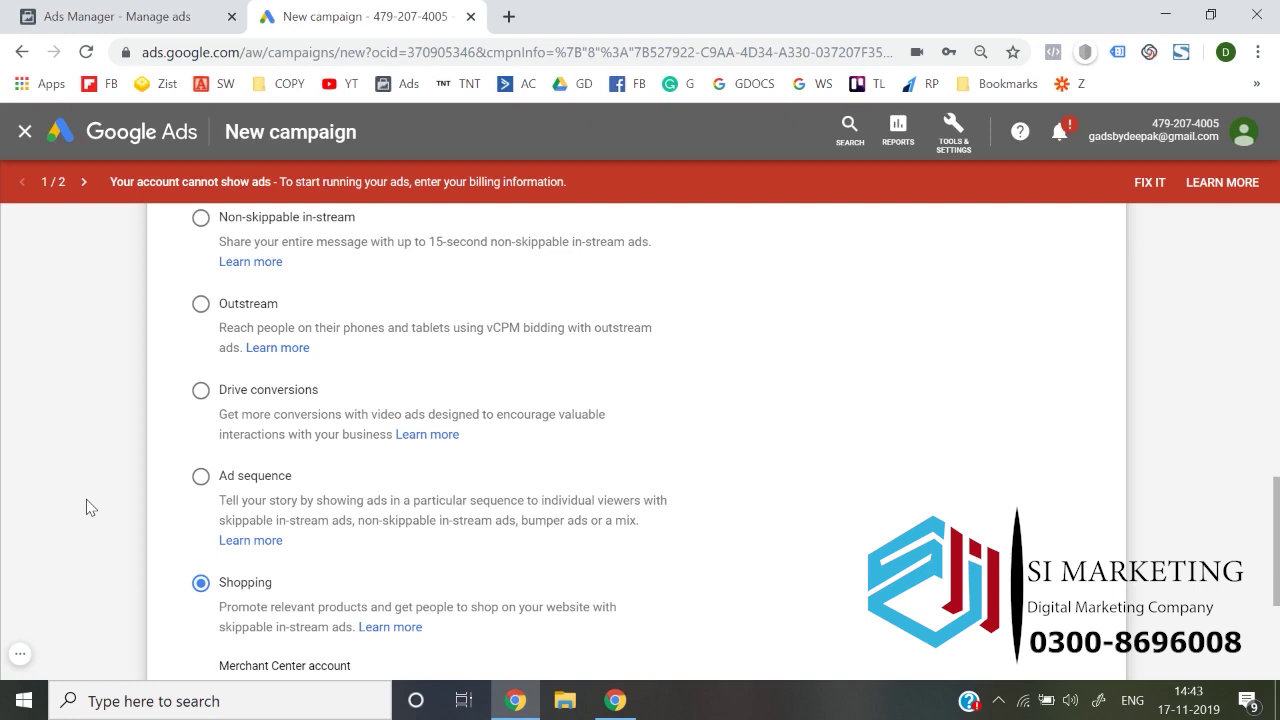
{"action": "left_click", "coordinate": [24, 656]}
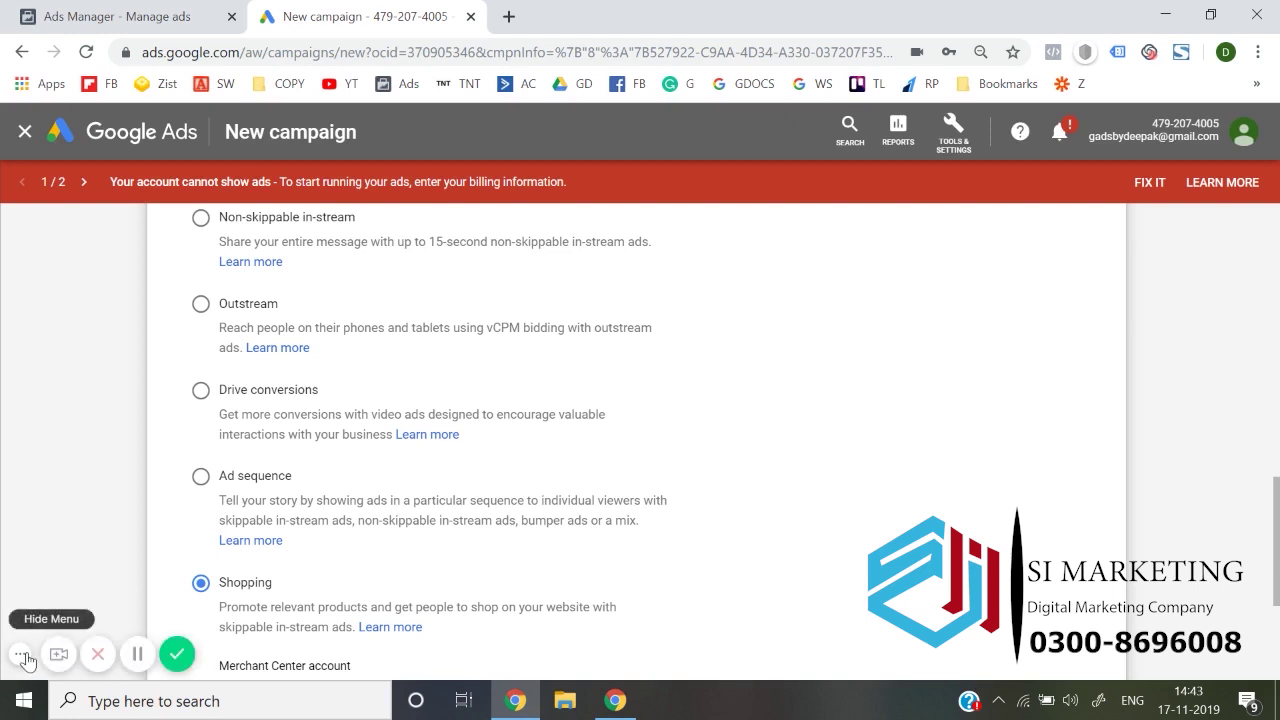
{"action": "left_click", "coordinate": [24, 656]}
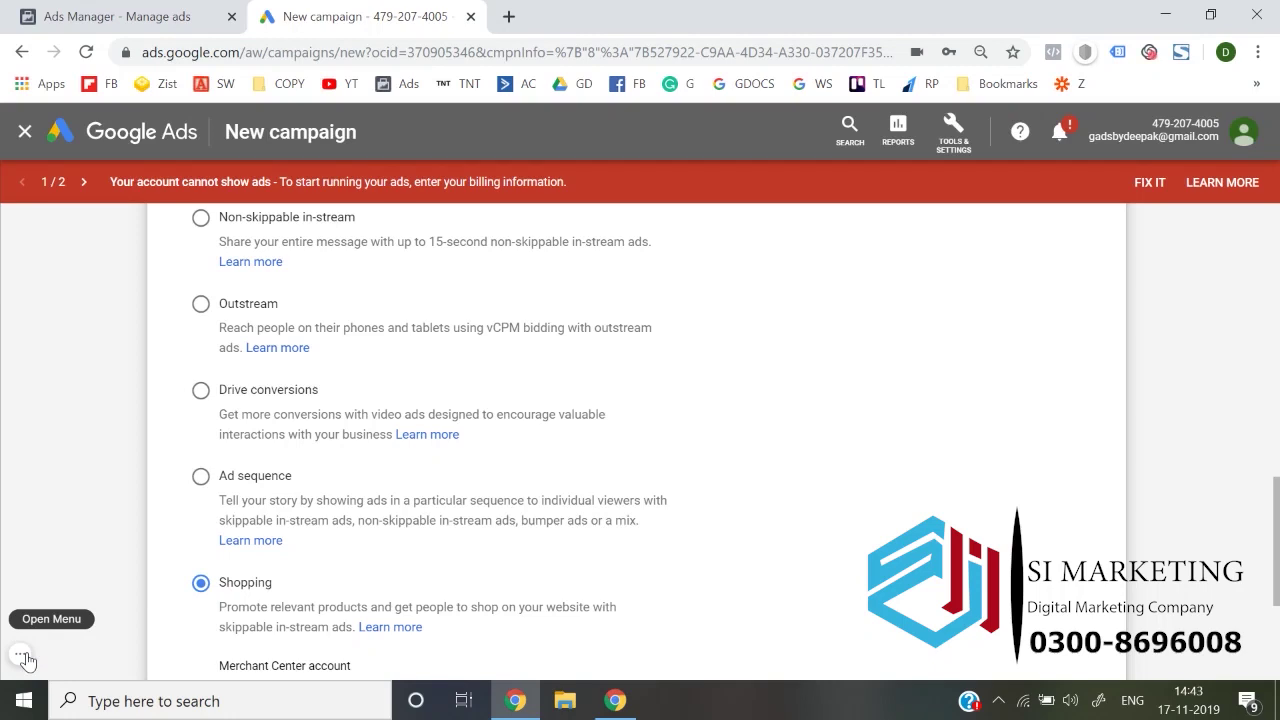
{"action": "left_click", "coordinate": [24, 656]}
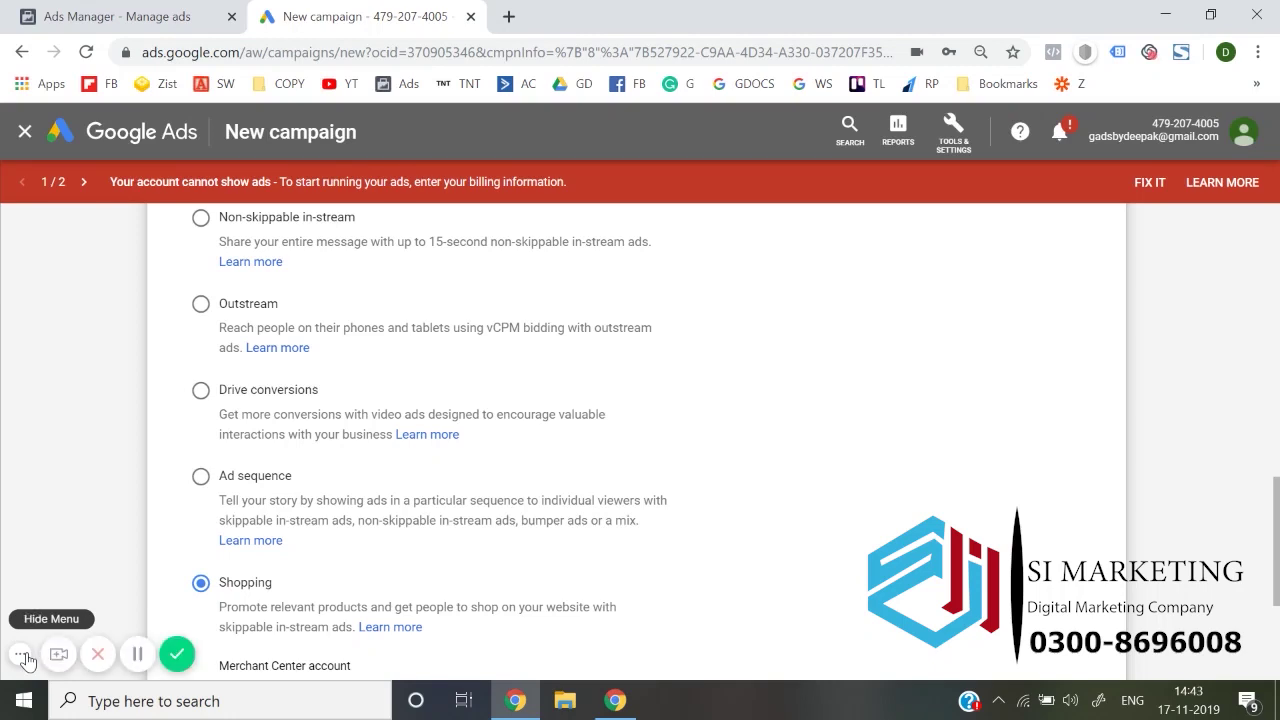